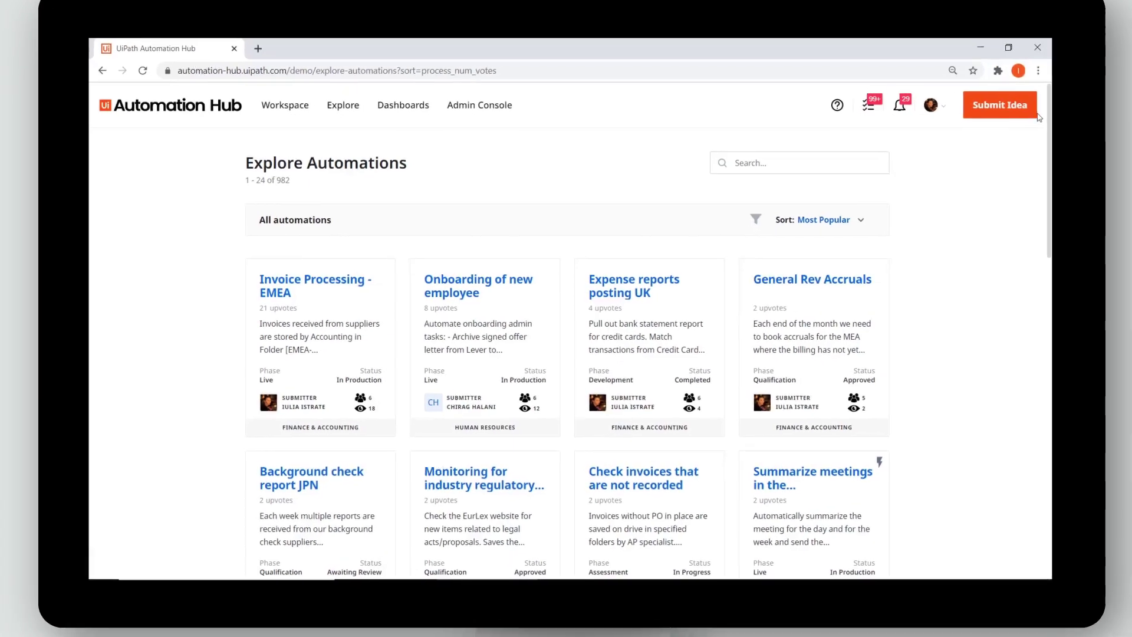
- Start an employee-driven idea submission and review the first answers on Review Your Idea
click(1062, 104)
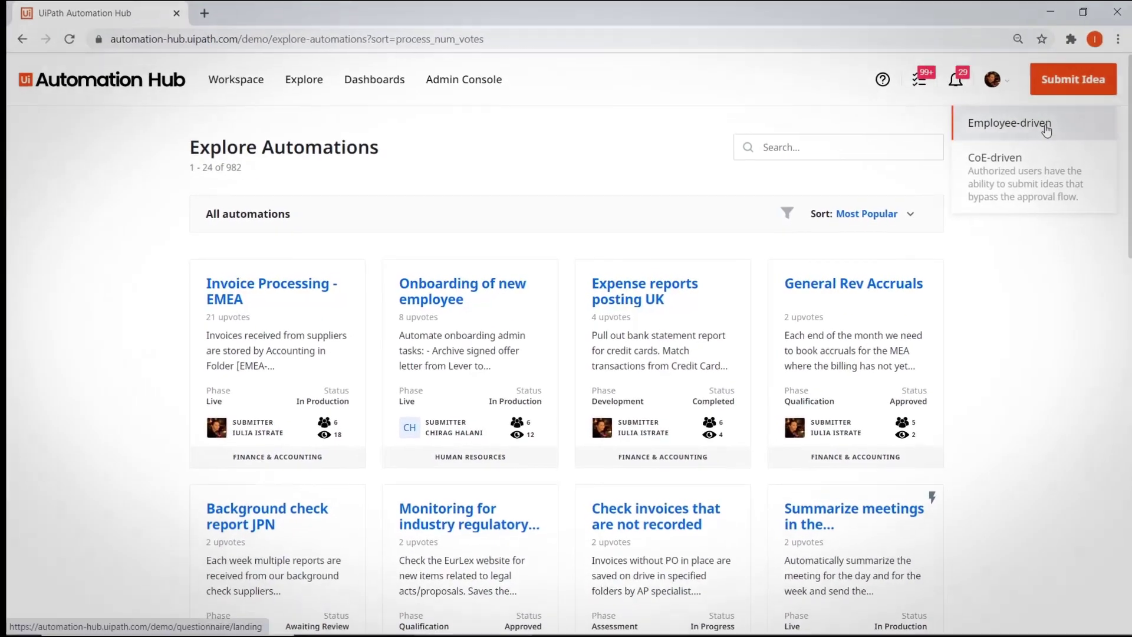
click(1002, 137)
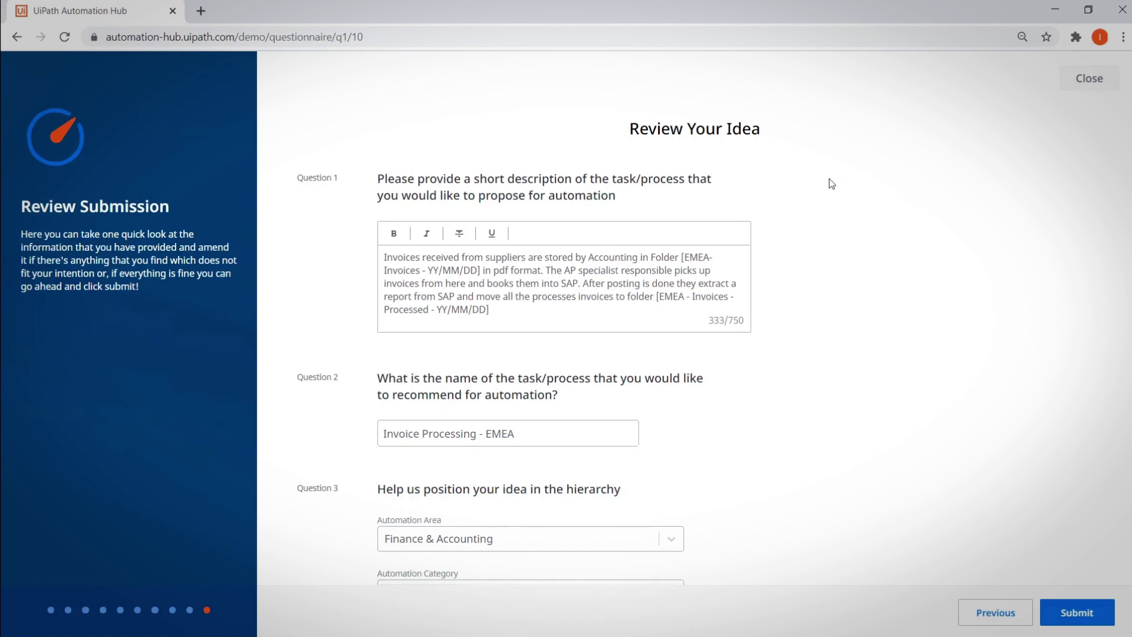
scroll(829, 179, down, 5)
scroll(831, 184, down, 3)
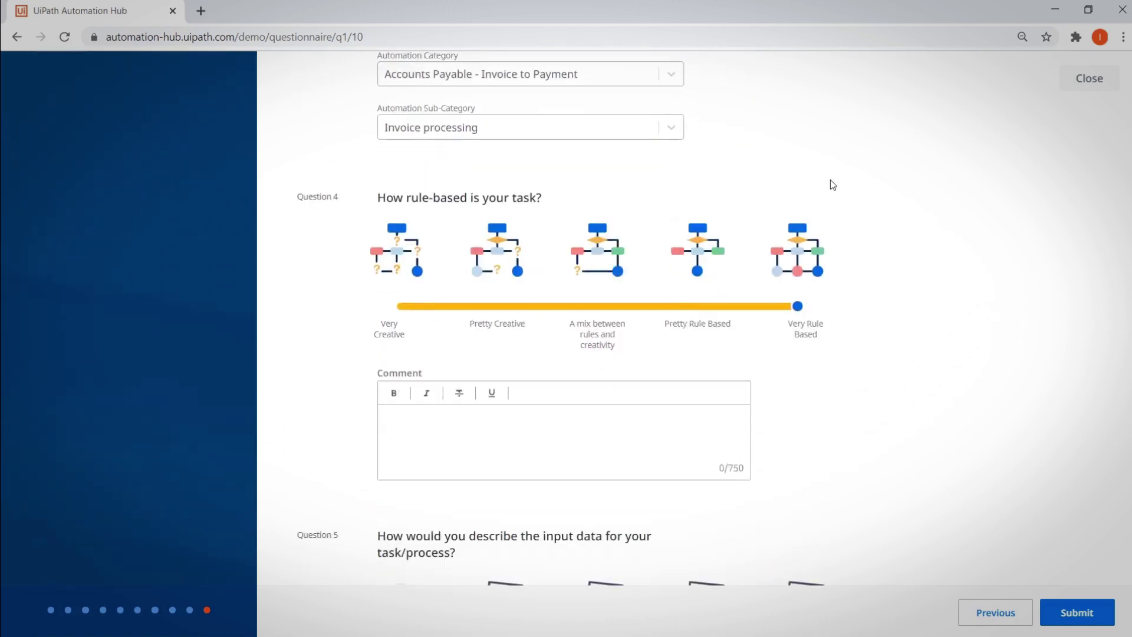
scroll(560, 317, down, 5)
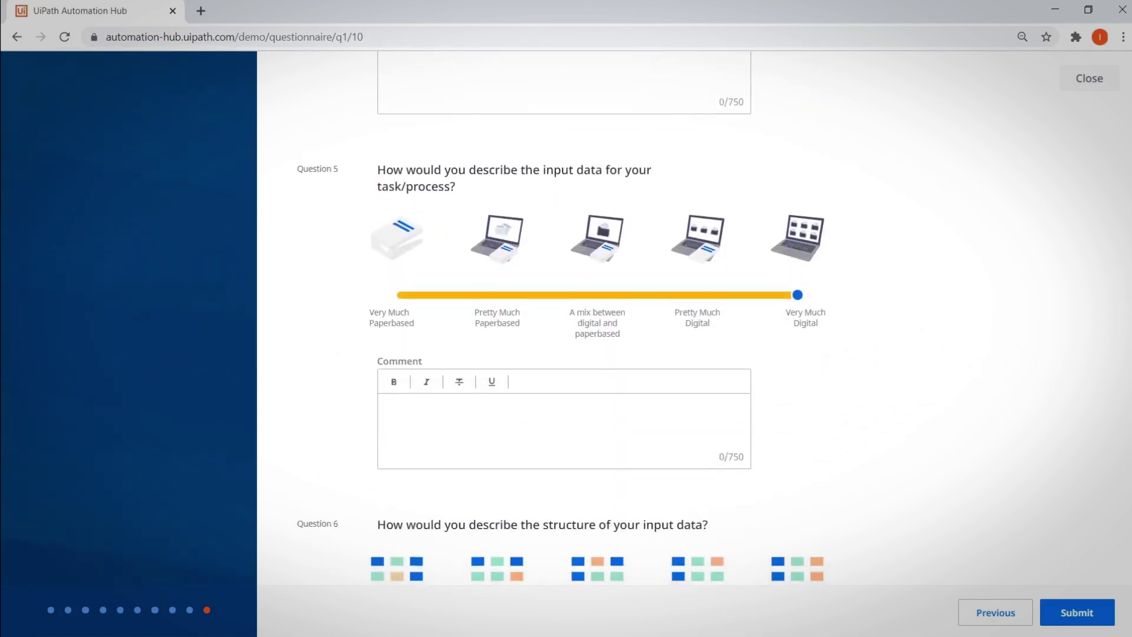
scroll(562, 331, down, 1)
scroll(561, 331, down, 5)
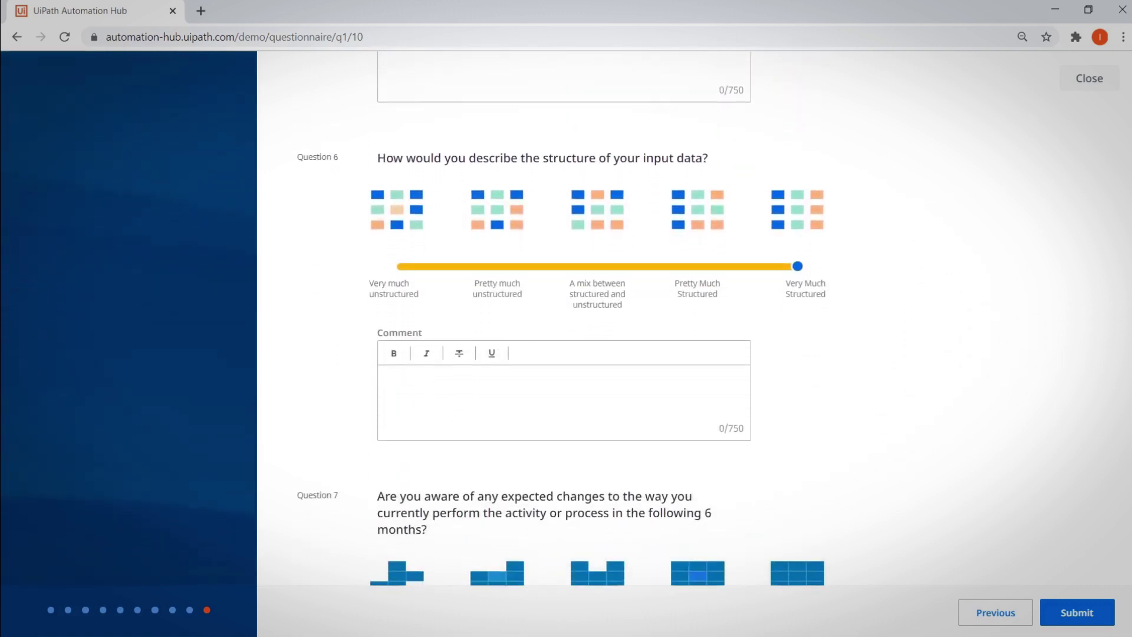
- Check the remaining answers and submit the Invoice Processing - EMEA idea
scroll(561, 331, down, 2)
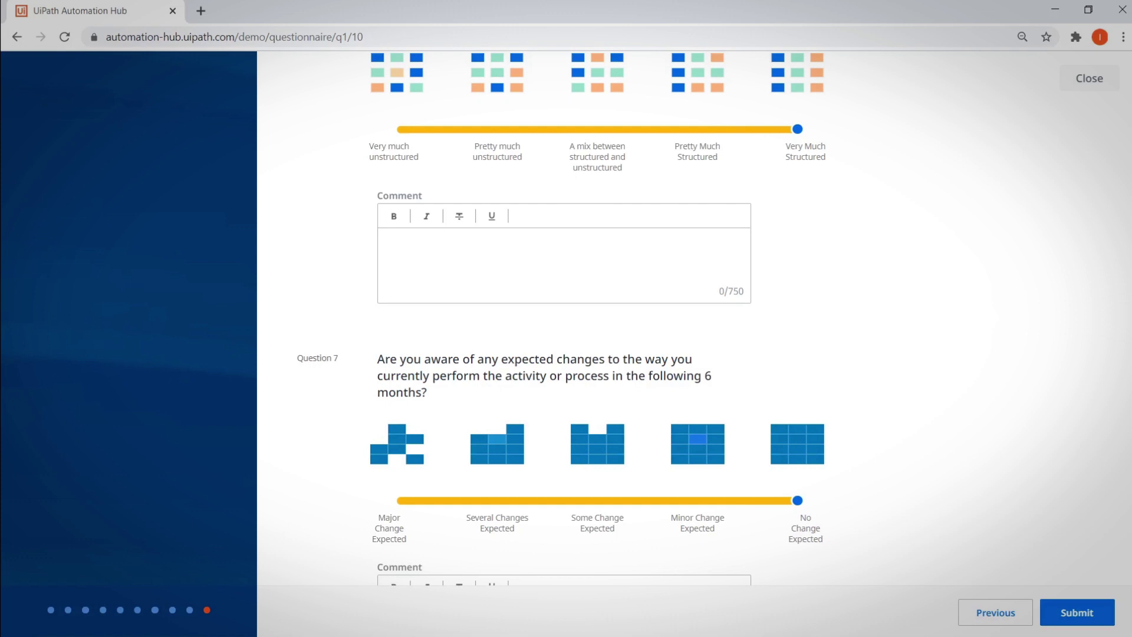
scroll(561, 318, down, 3)
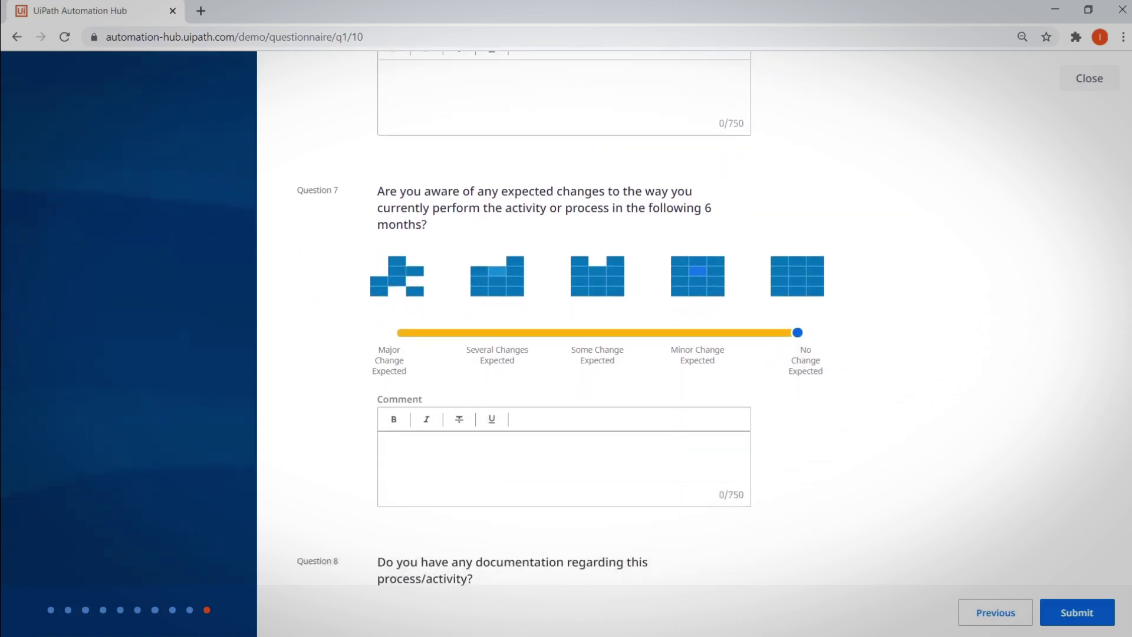
scroll(561, 318, down, 6)
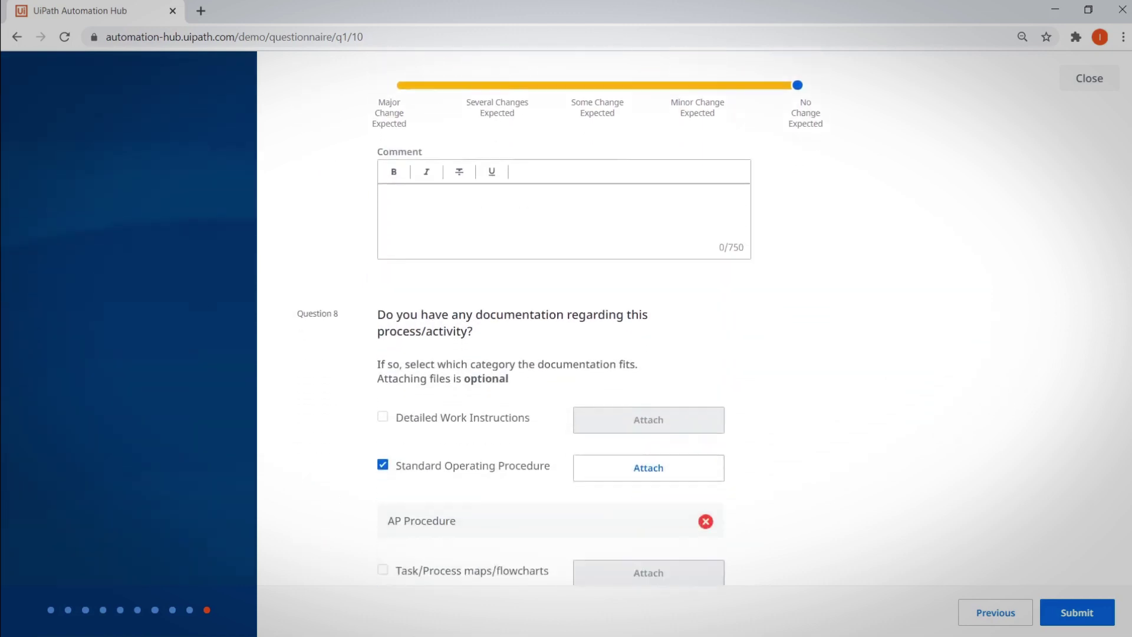
scroll(562, 318, down, 1)
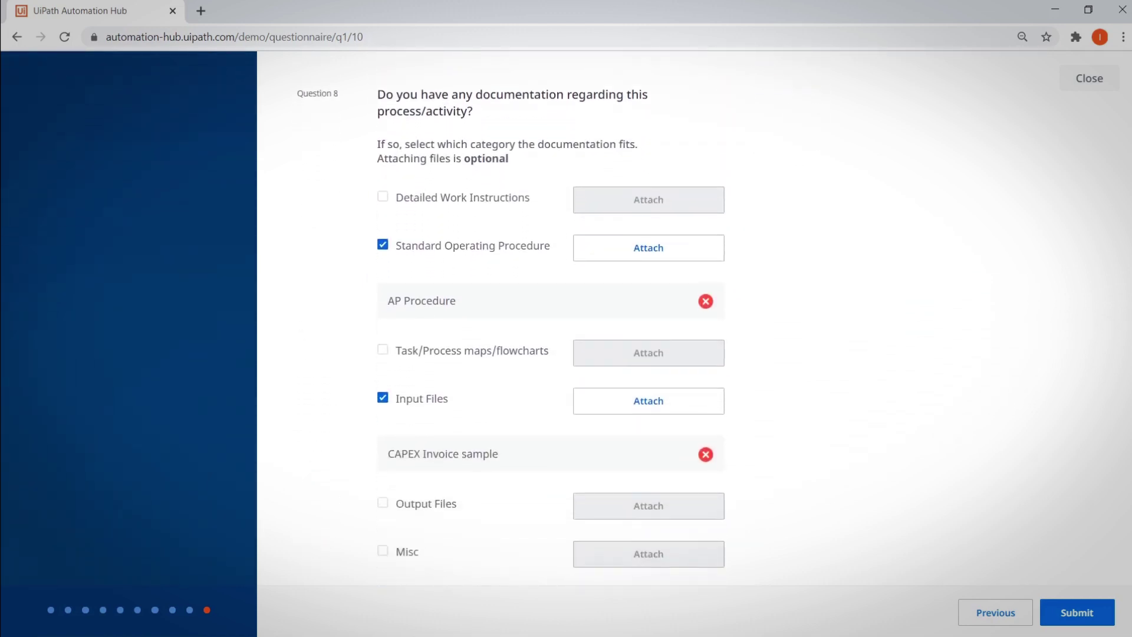
scroll(561, 318, down, 1)
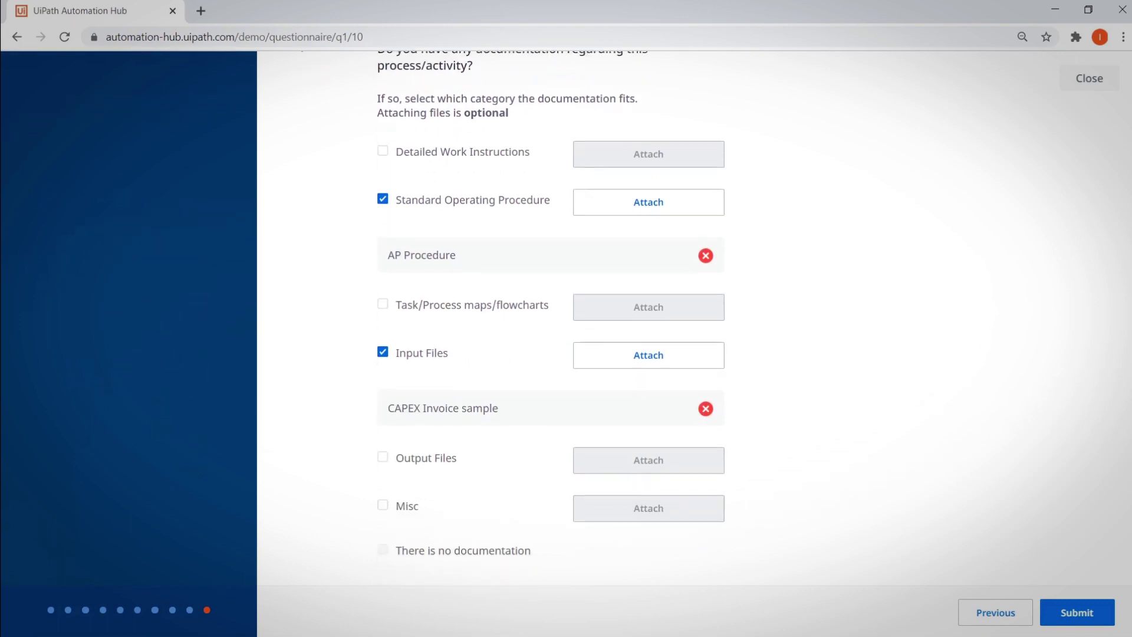
scroll(551, 318, down, 6)
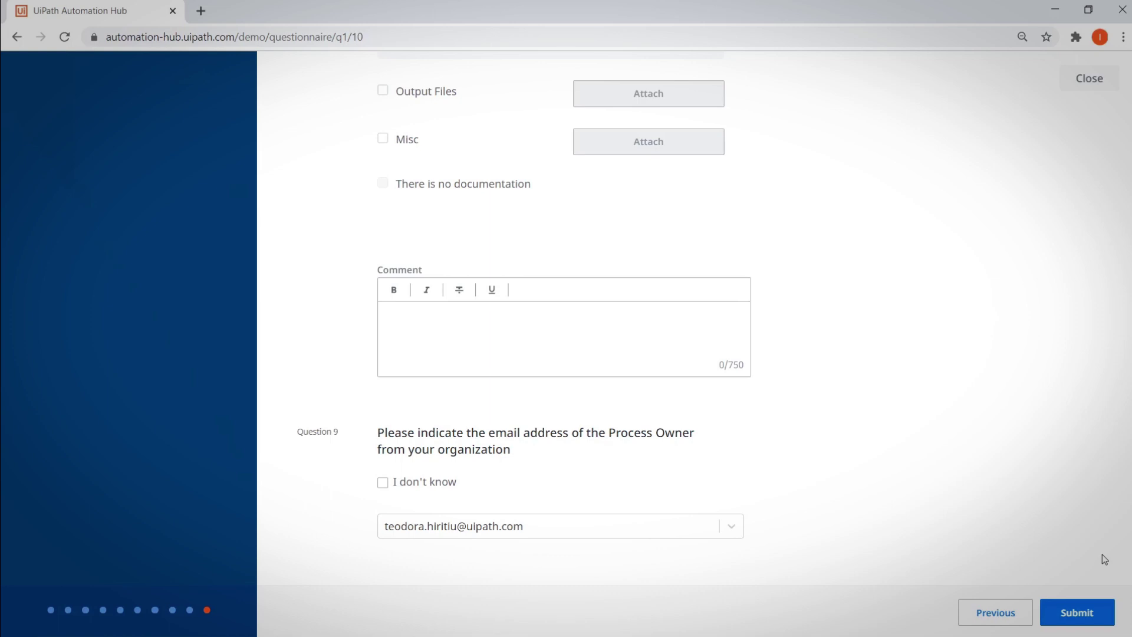
click(1087, 615)
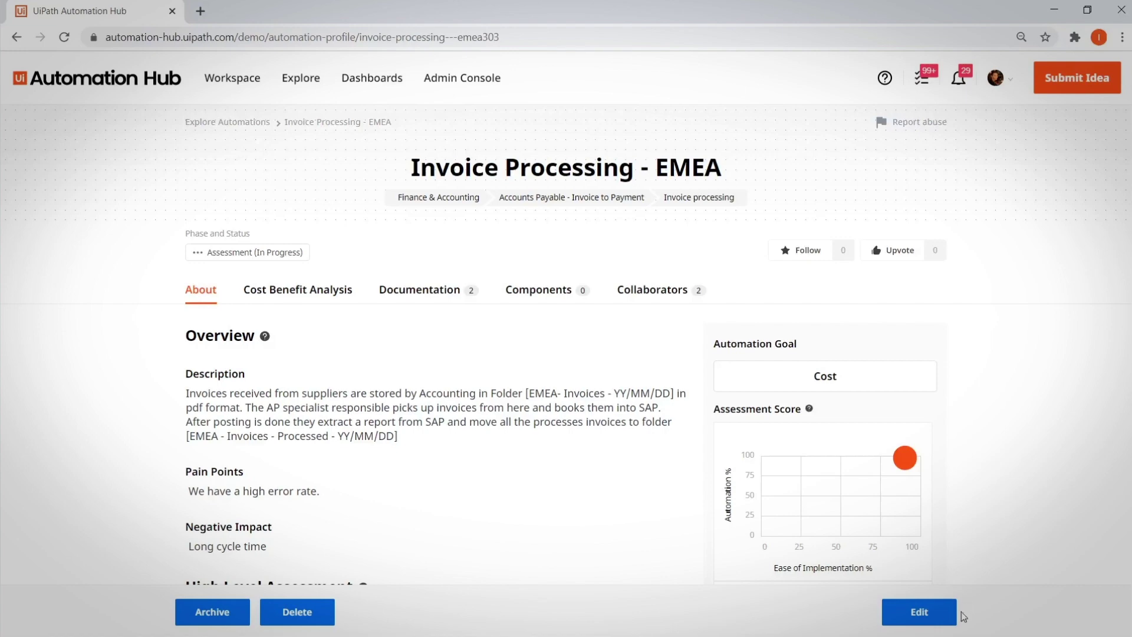
- Edit the profile and review Detailed Assessment, Environmental Stability, Process Volumetry and Ways of Working
click(920, 613)
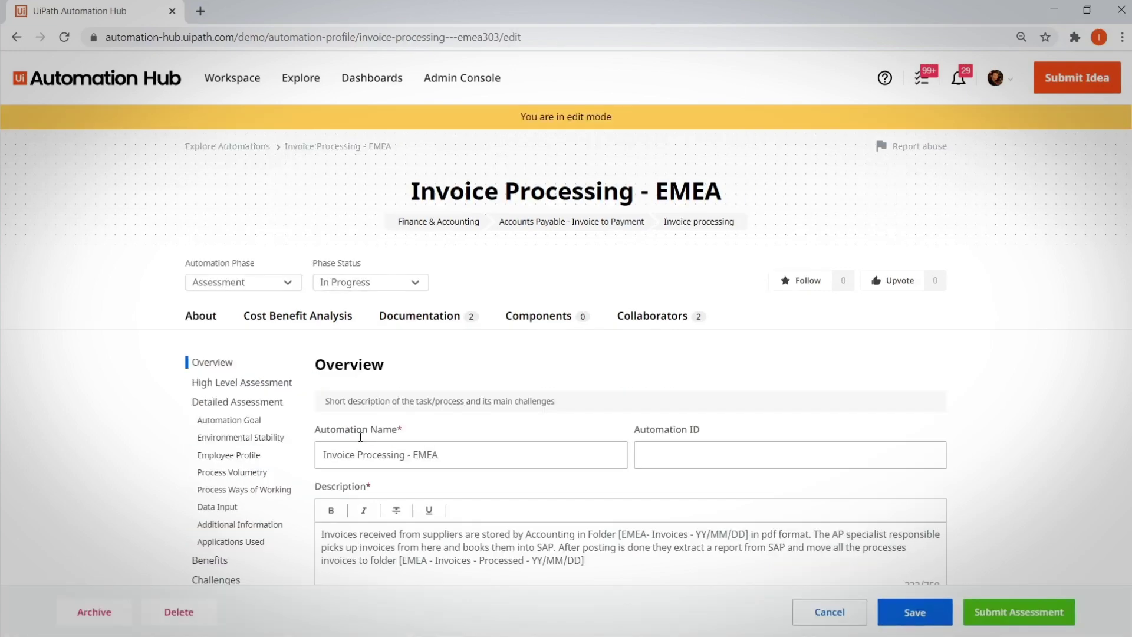
click(239, 403)
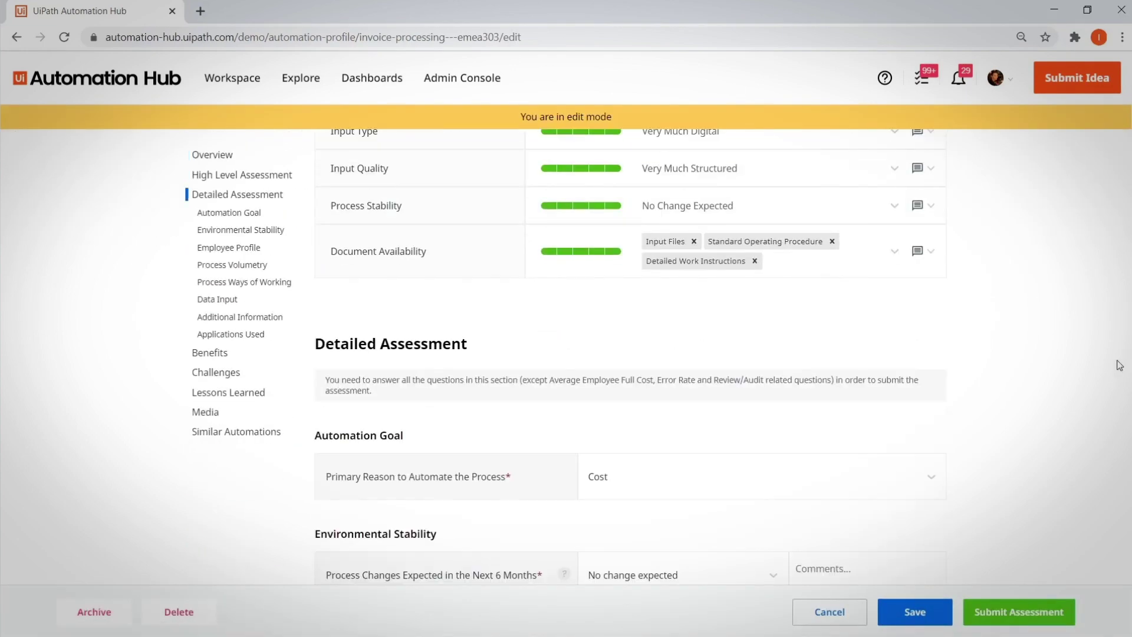
click(255, 234)
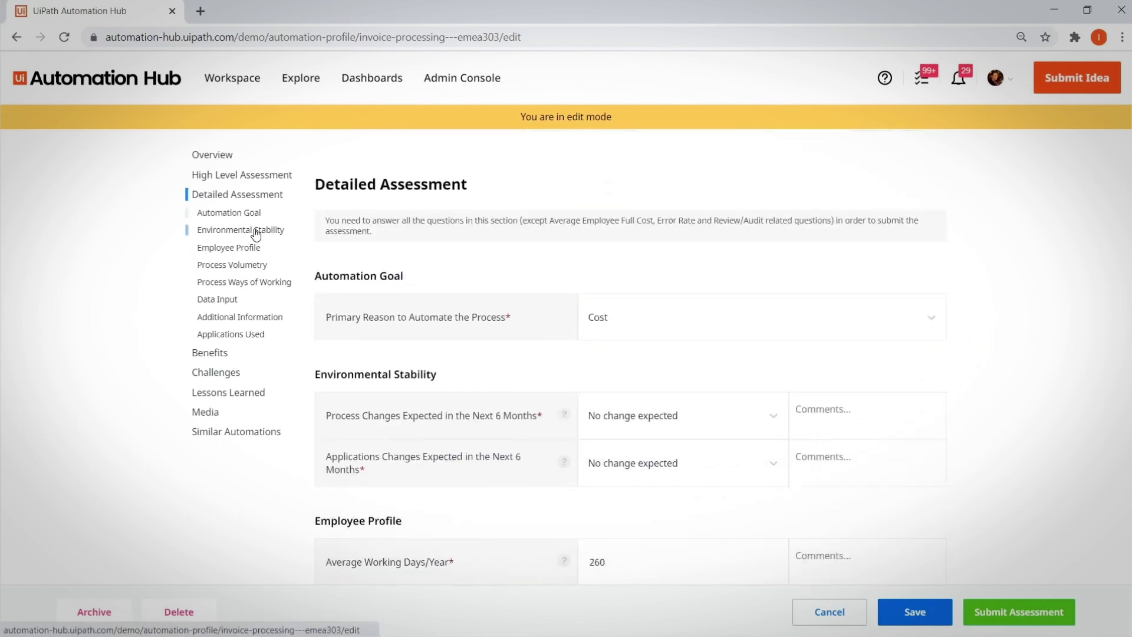
click(237, 266)
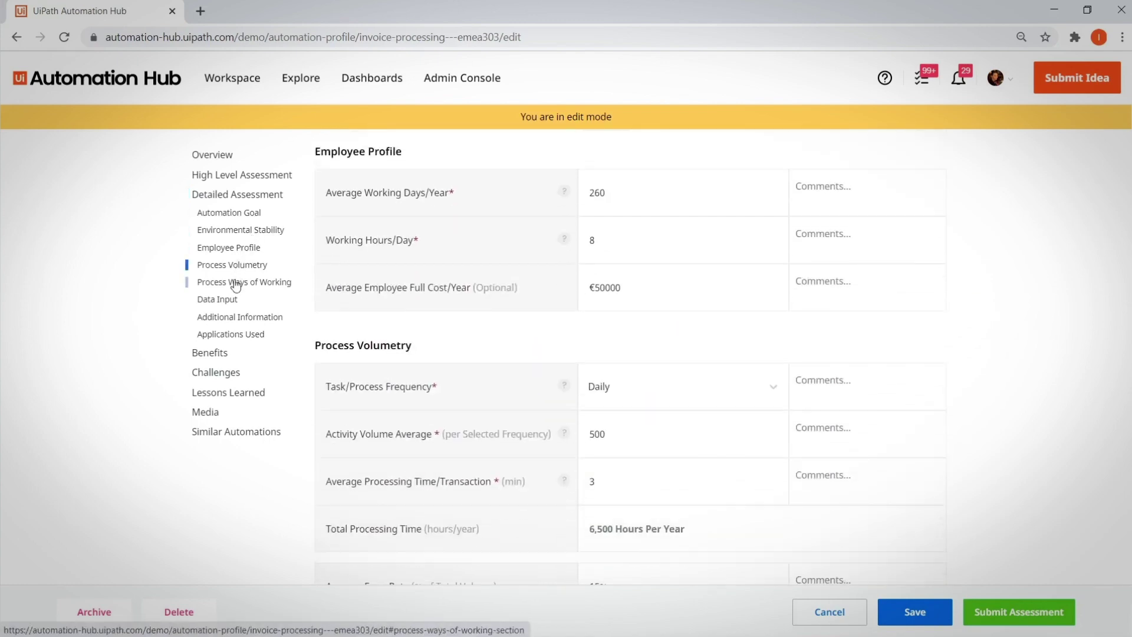
click(236, 283)
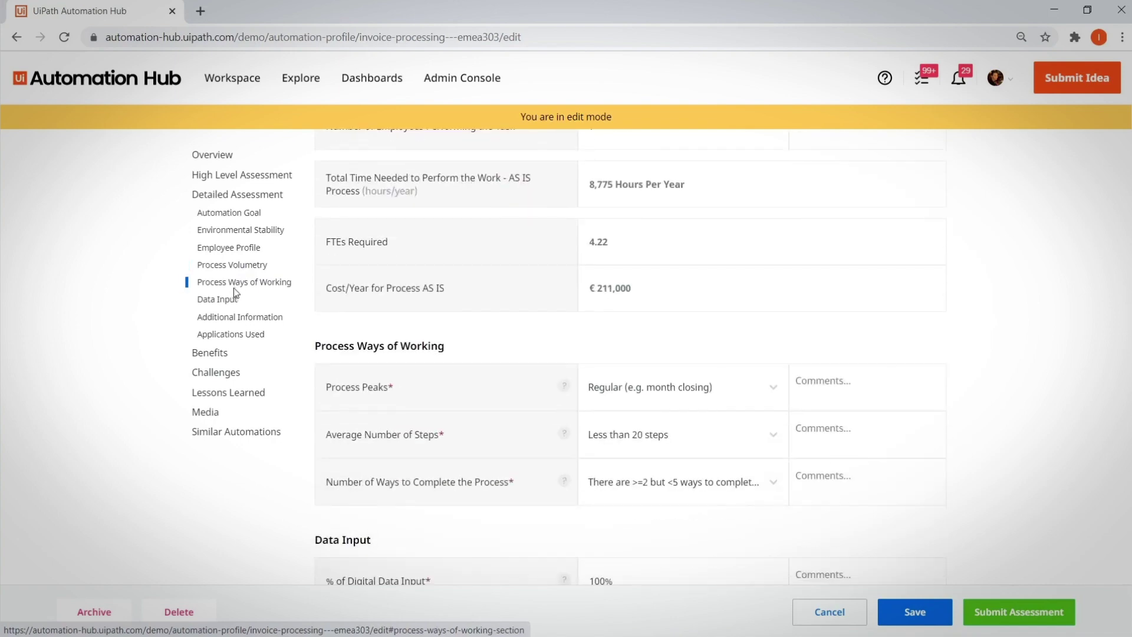
- Review Data Input, Additional Information and Applications Used, then submit the assessment
click(227, 299)
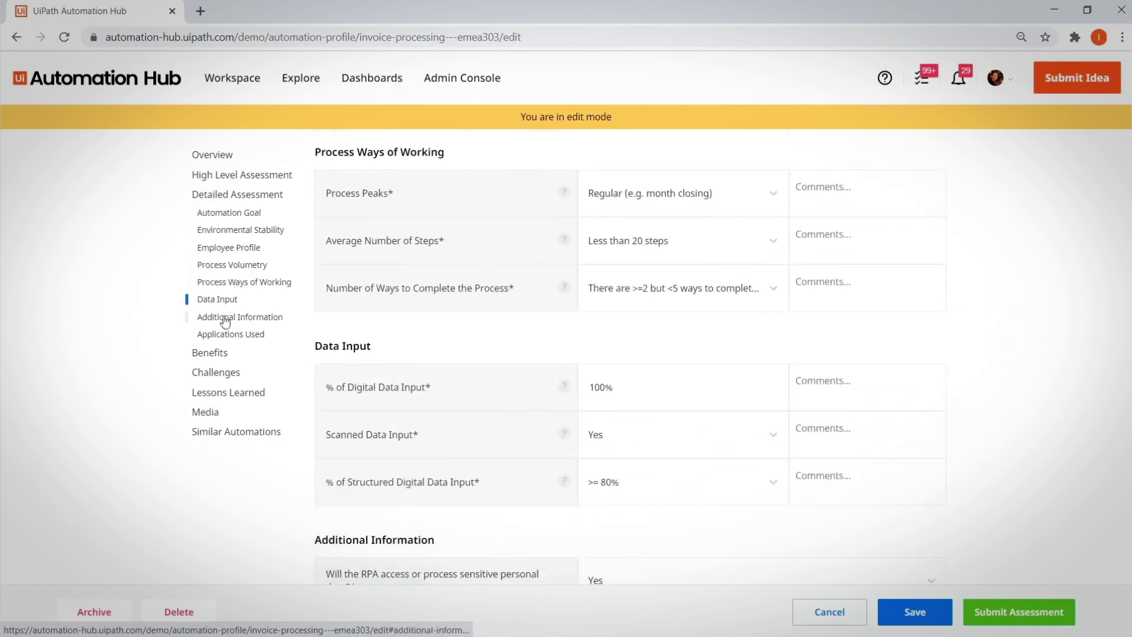
click(224, 318)
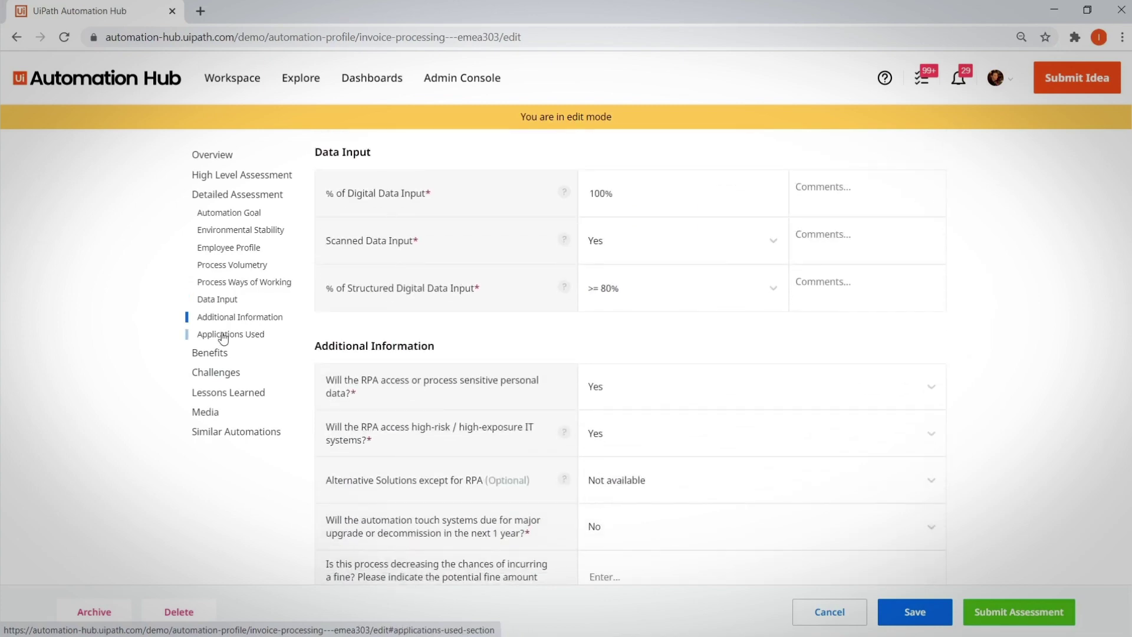
click(223, 336)
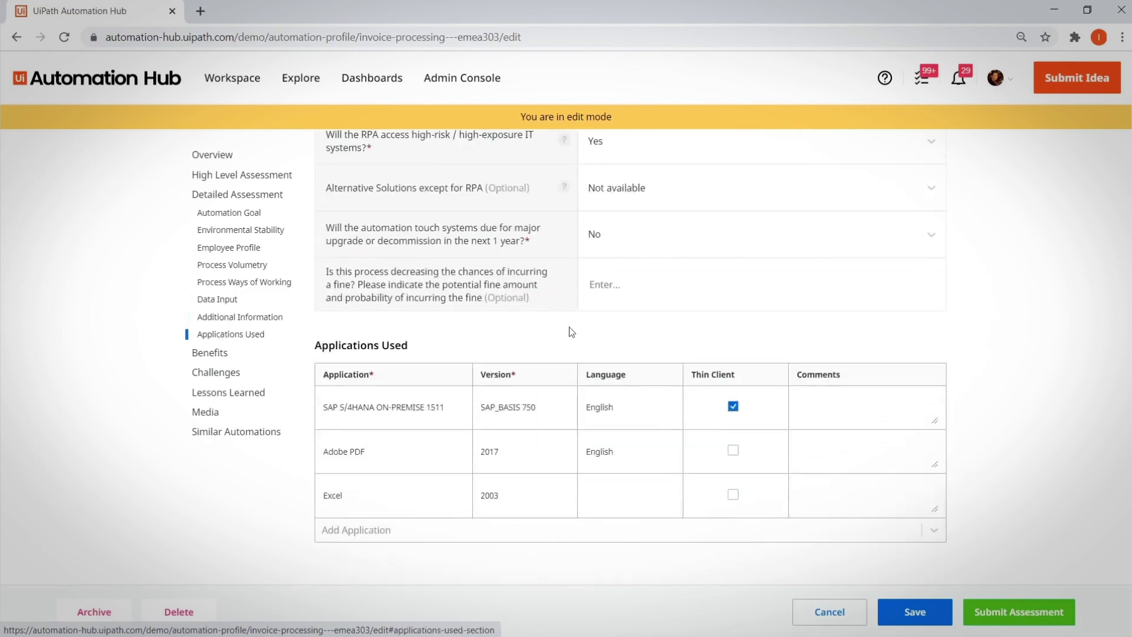
click(1055, 617)
click(638, 393)
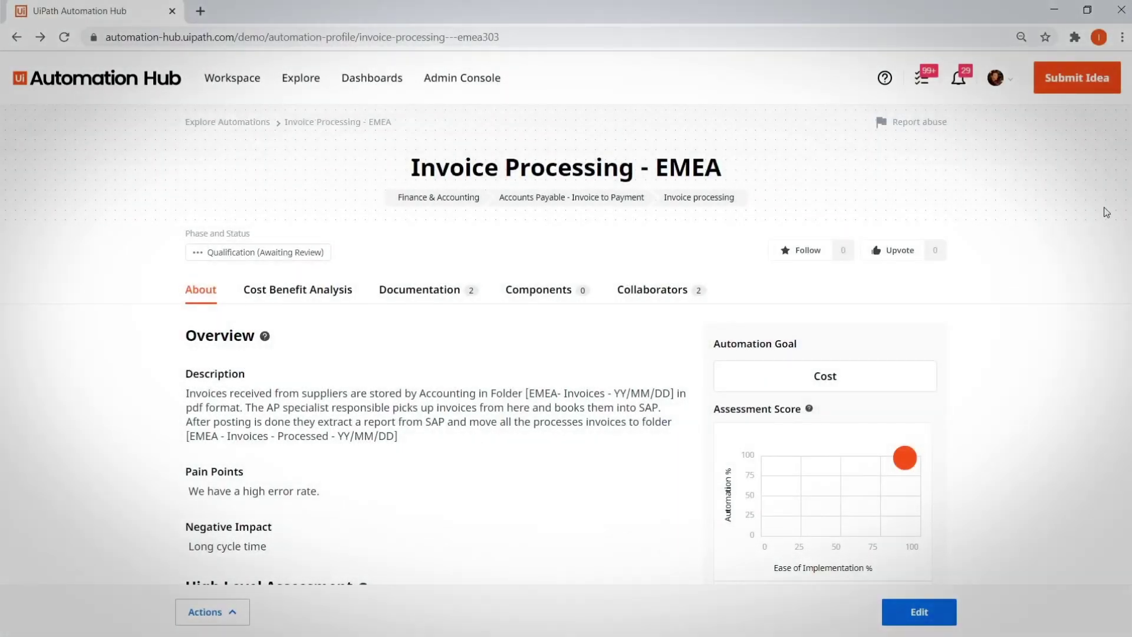
- Show the contributor Leaderboard ranked across All Units and scroll through the rankings
mouse_move(304, 85)
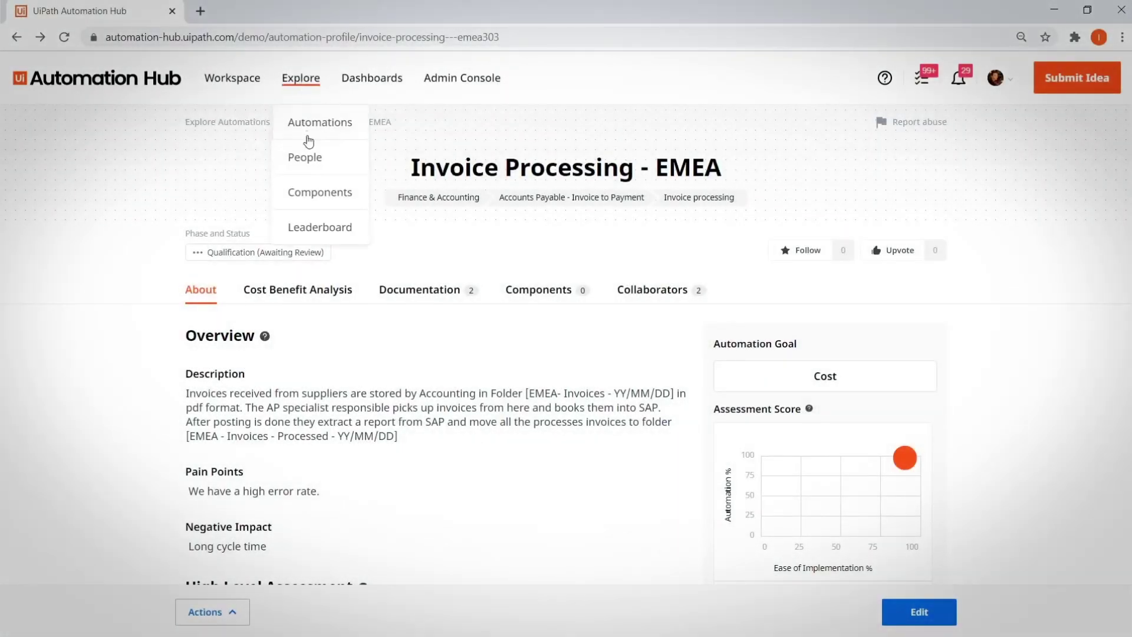
click(328, 223)
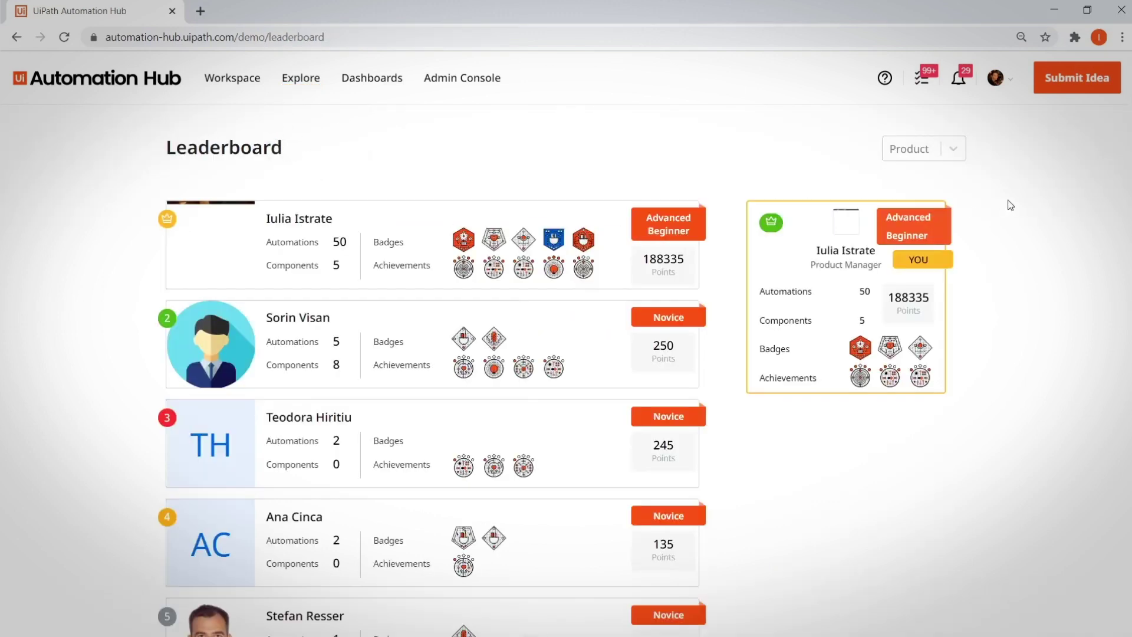
click(953, 150)
click(911, 207)
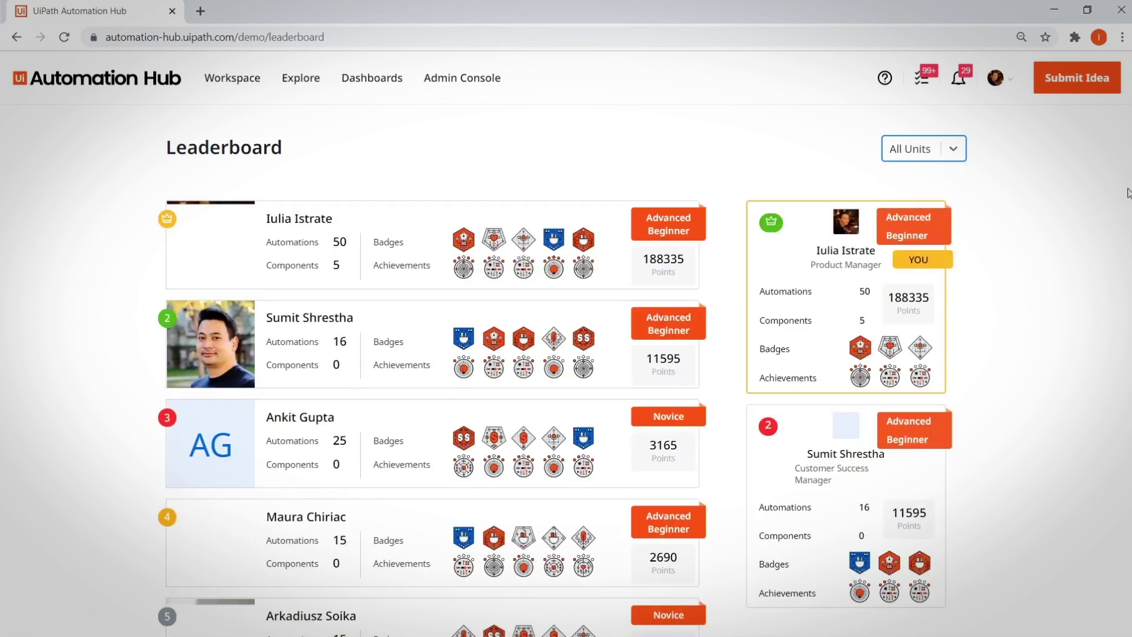
scroll(563, 375, down, 2)
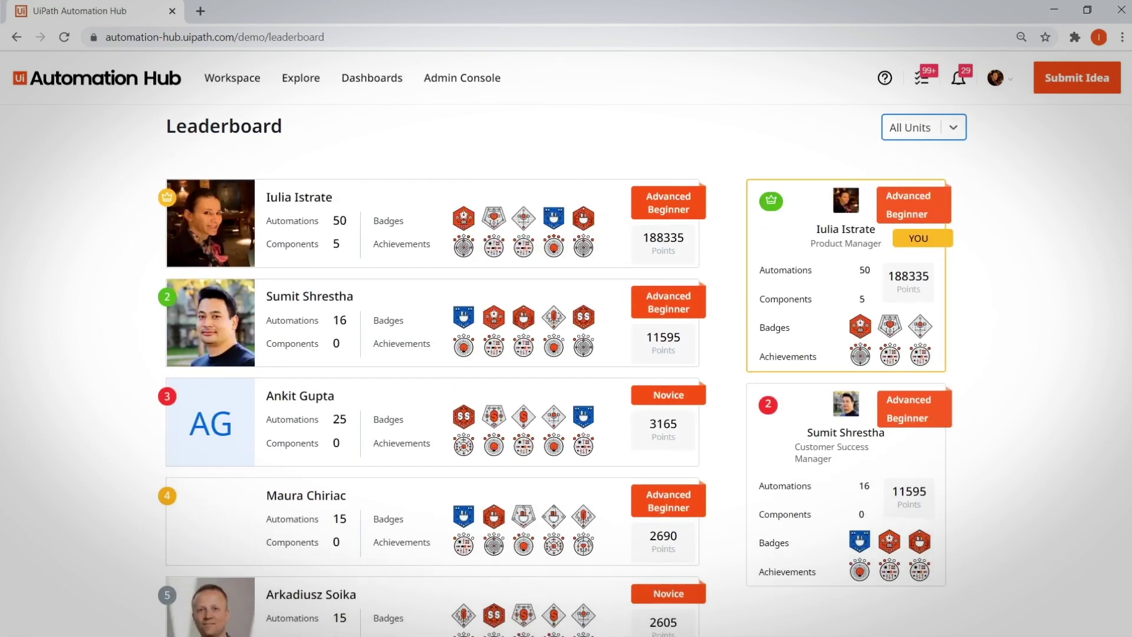
scroll(562, 375, down, 2)
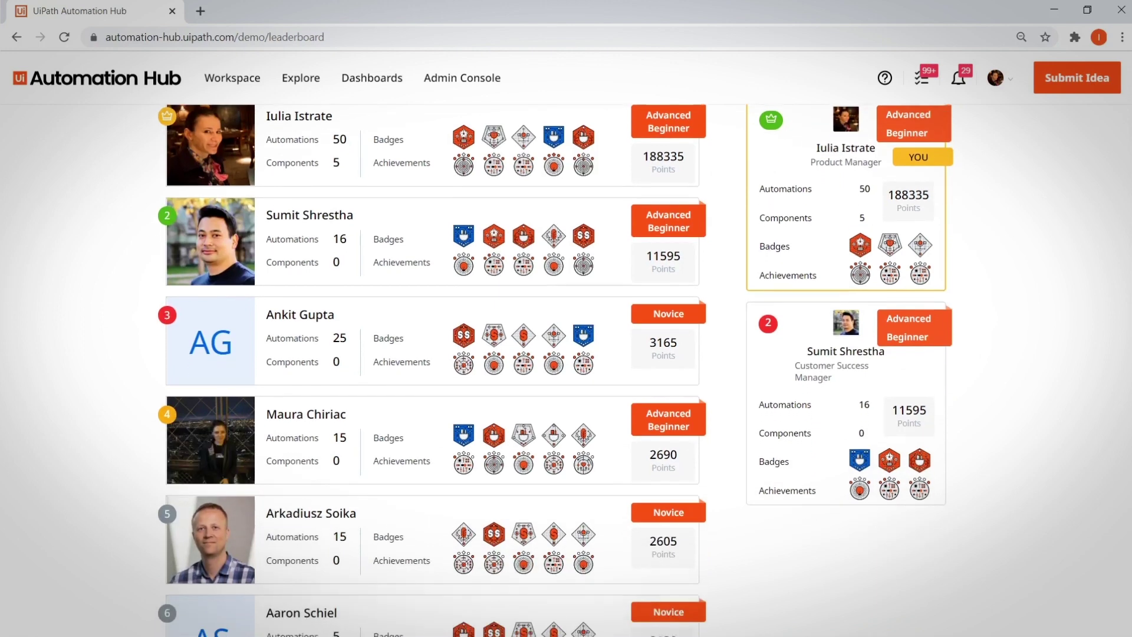
scroll(563, 375, down, 3)
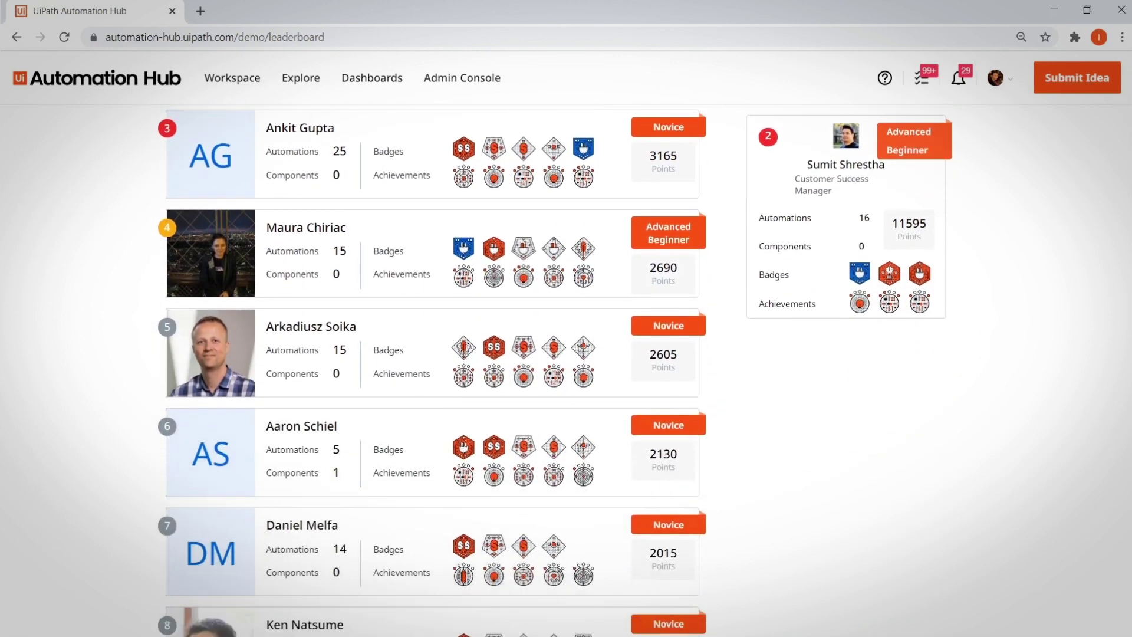
scroll(562, 375, down, 3)
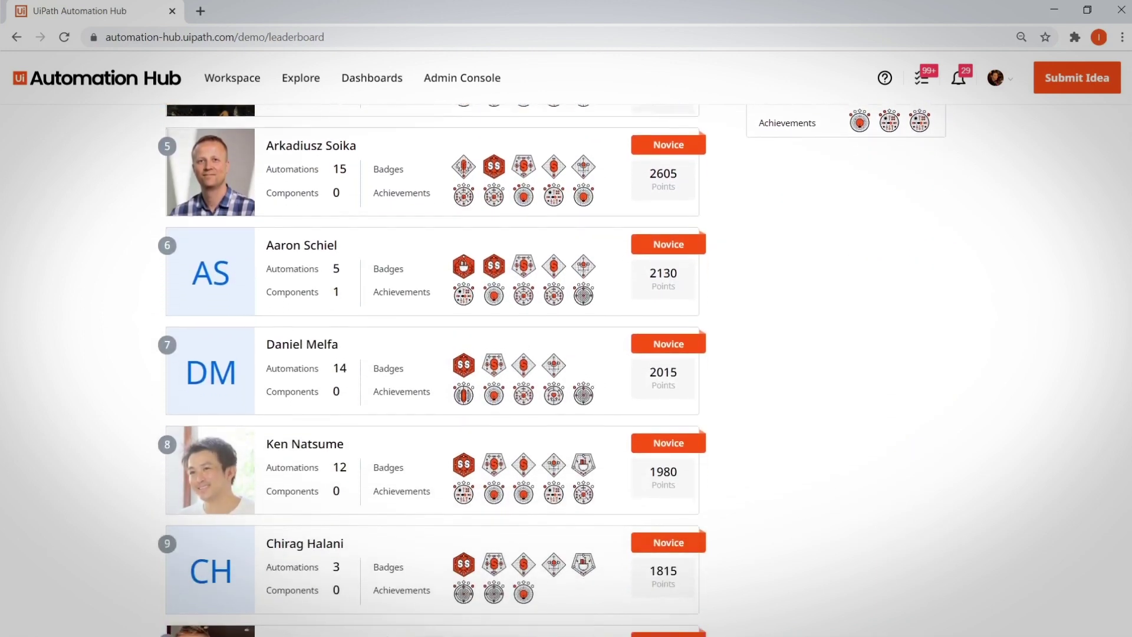
scroll(563, 375, down, 1)
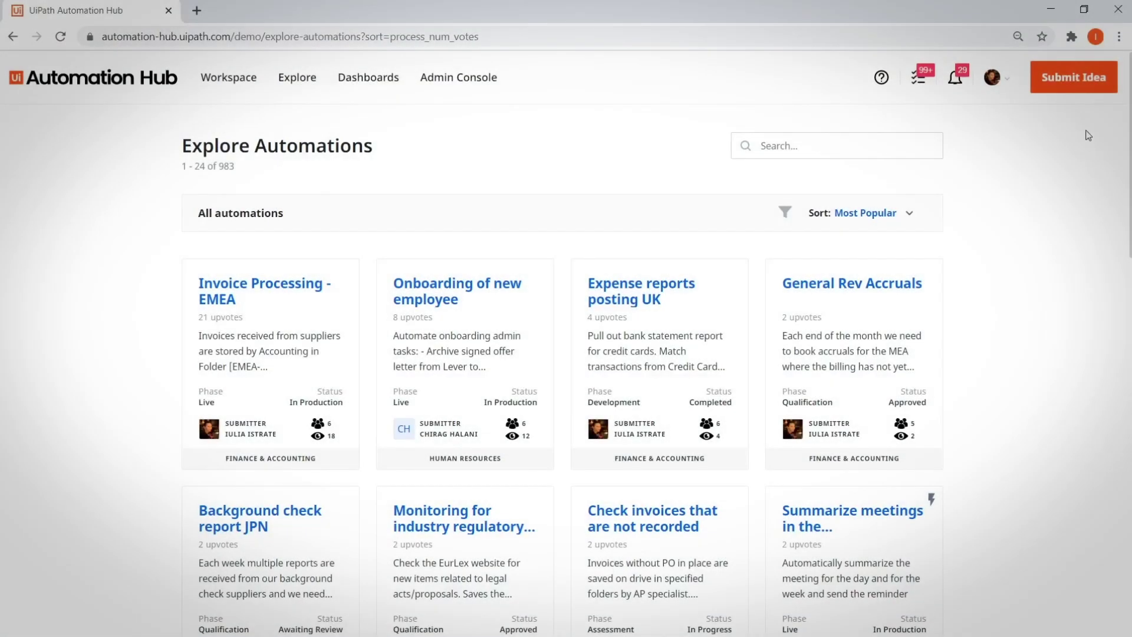
- Start a CoE-driven idea for Onboarding of new employee and look through the form
click(1085, 77)
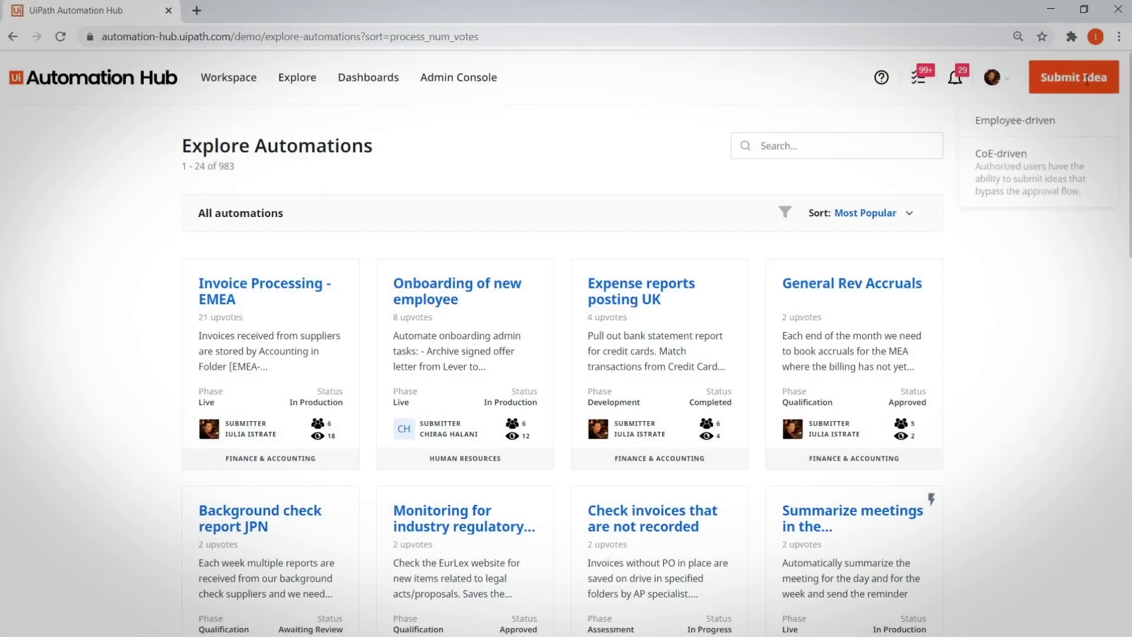
click(1041, 171)
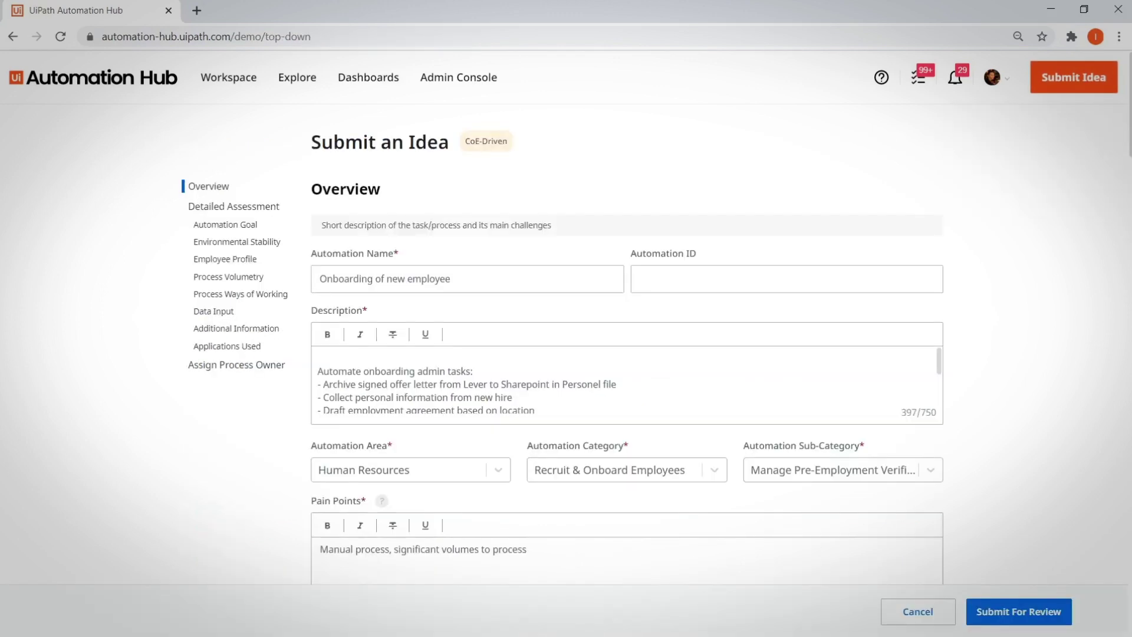
scroll(627, 336, down, 5)
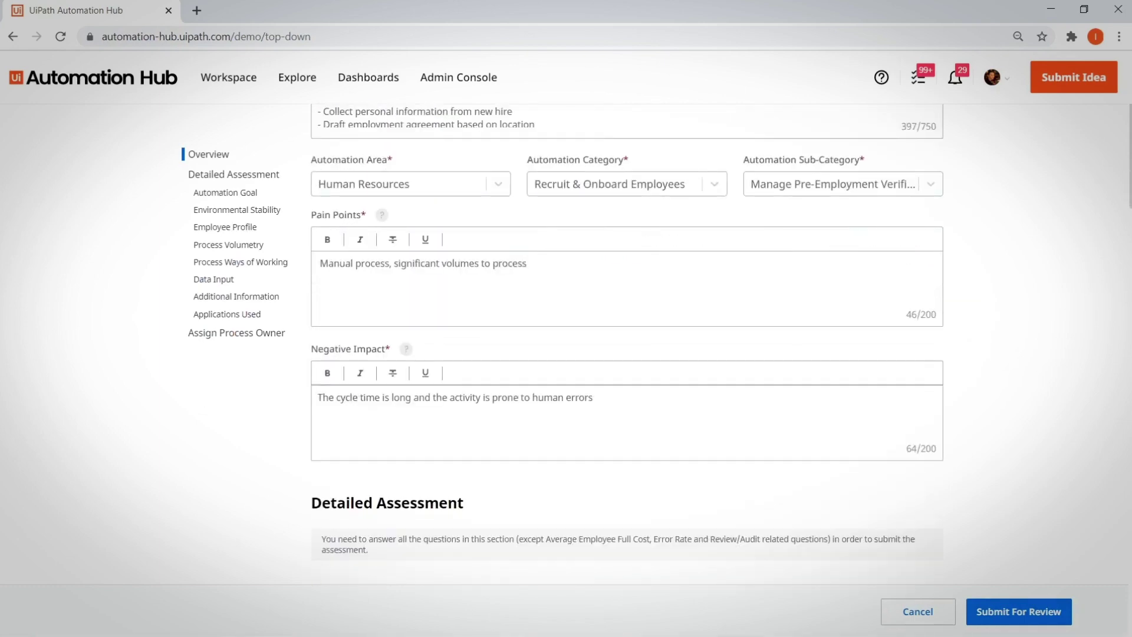
scroll(627, 342, down, 6)
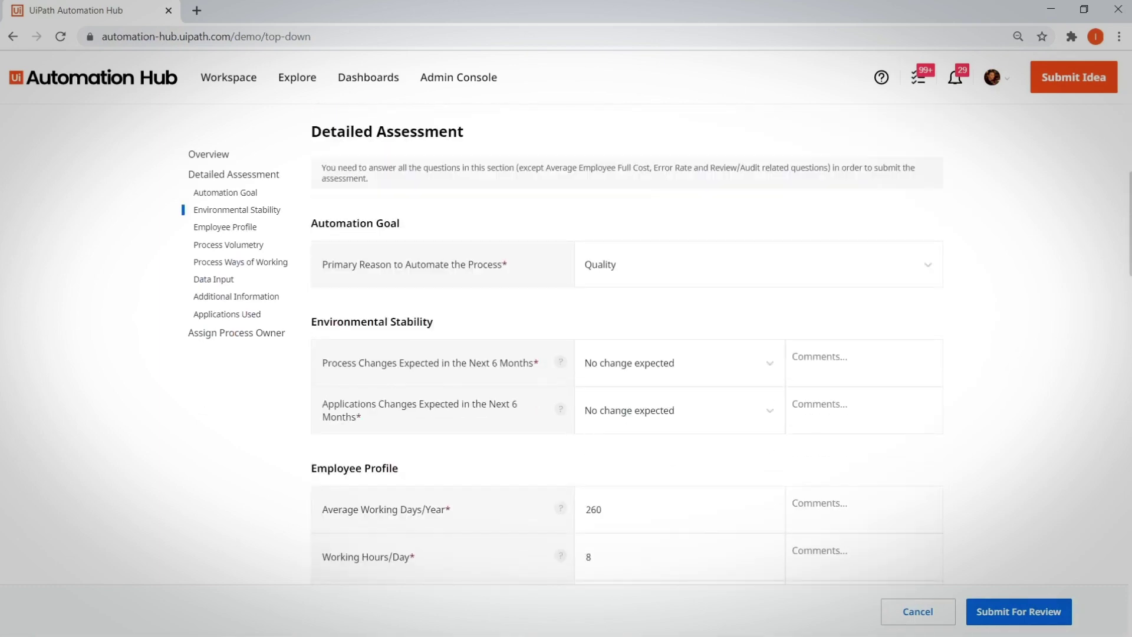
scroll(627, 344, down, 9)
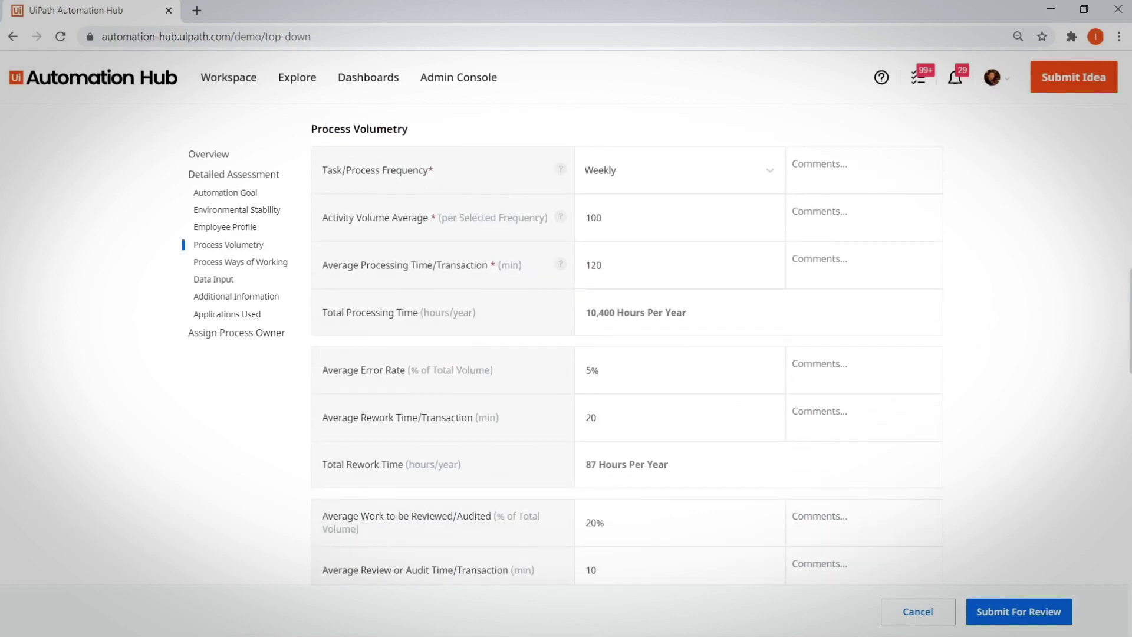
scroll(626, 342, down, 4)
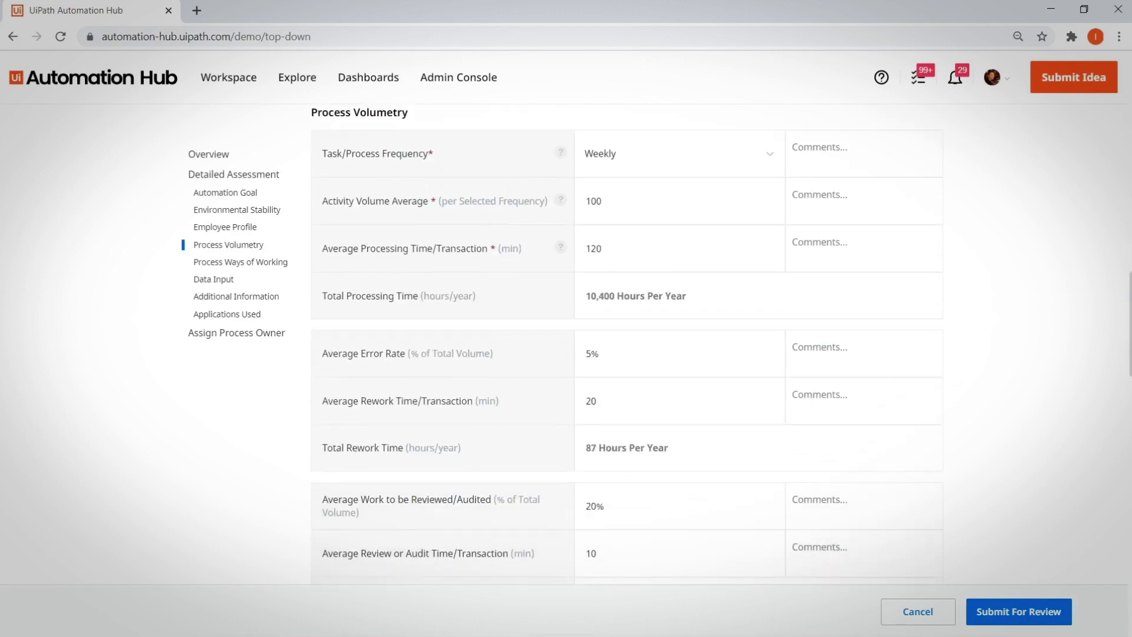
- Review the rest of the form and submit the idea to the Process Owner
scroll(626, 338, down, 4)
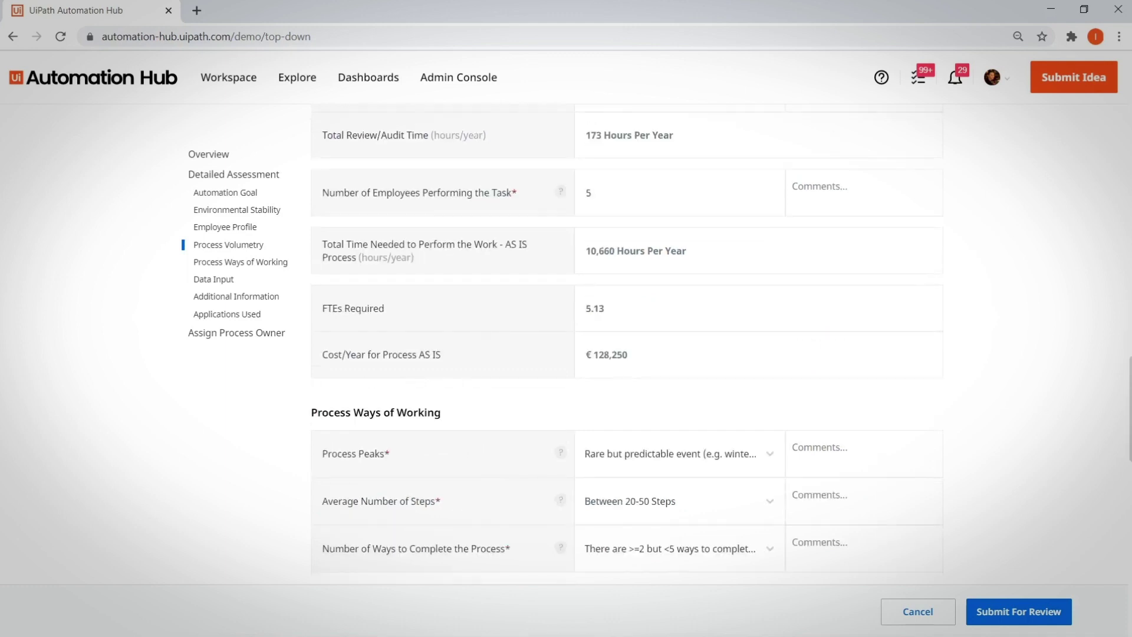
scroll(627, 342, down, 2)
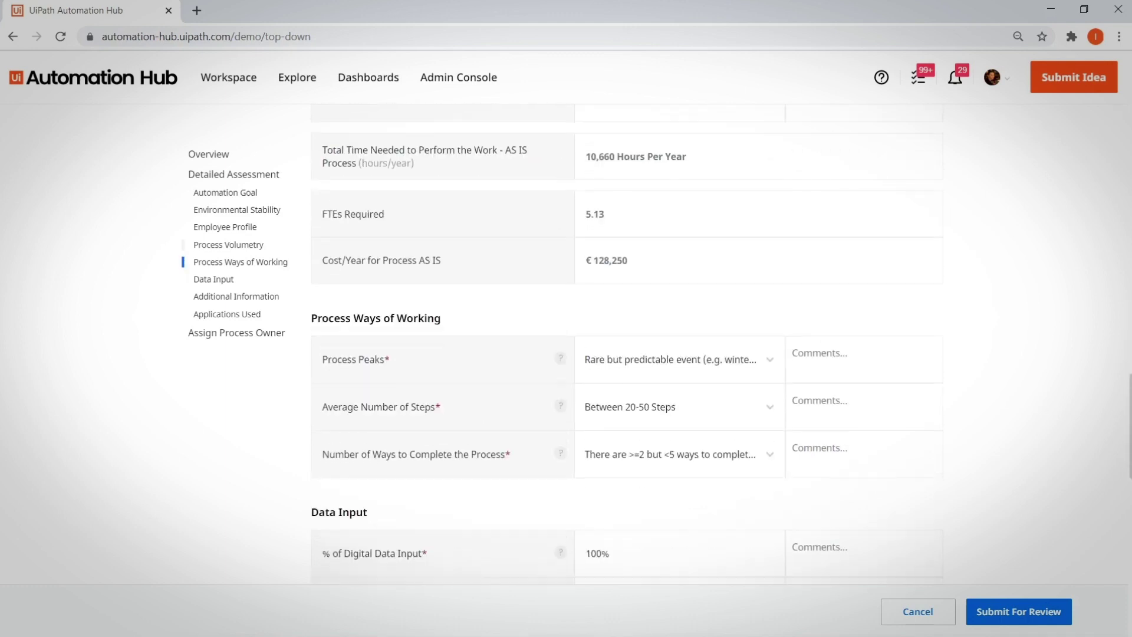
scroll(627, 342, down, 6)
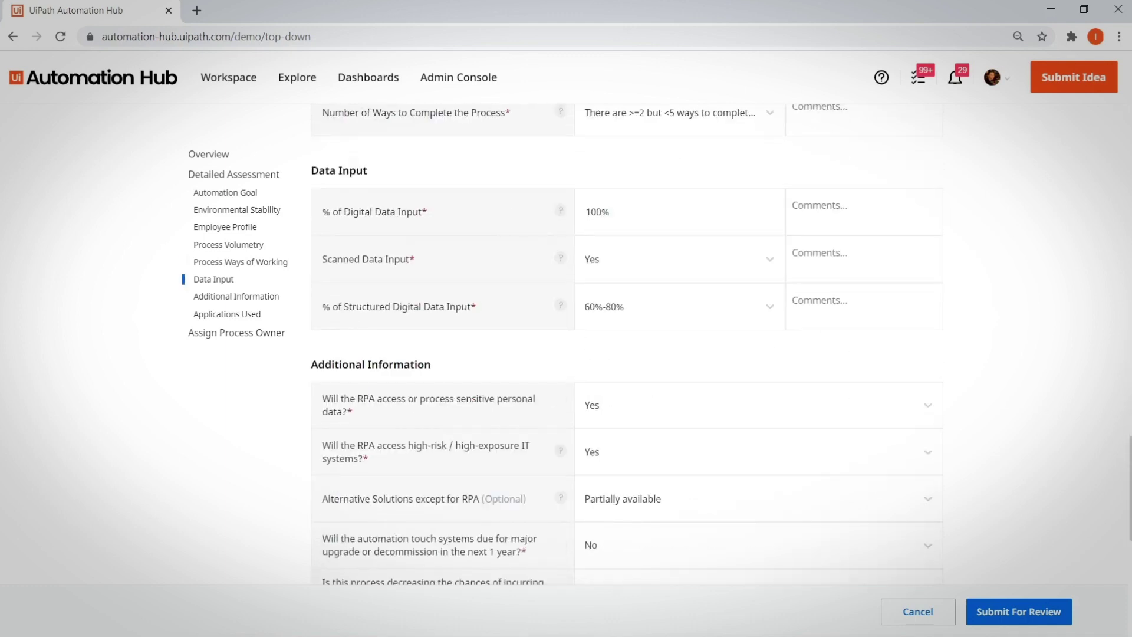
scroll(627, 342, down, 1)
scroll(627, 342, down, 5)
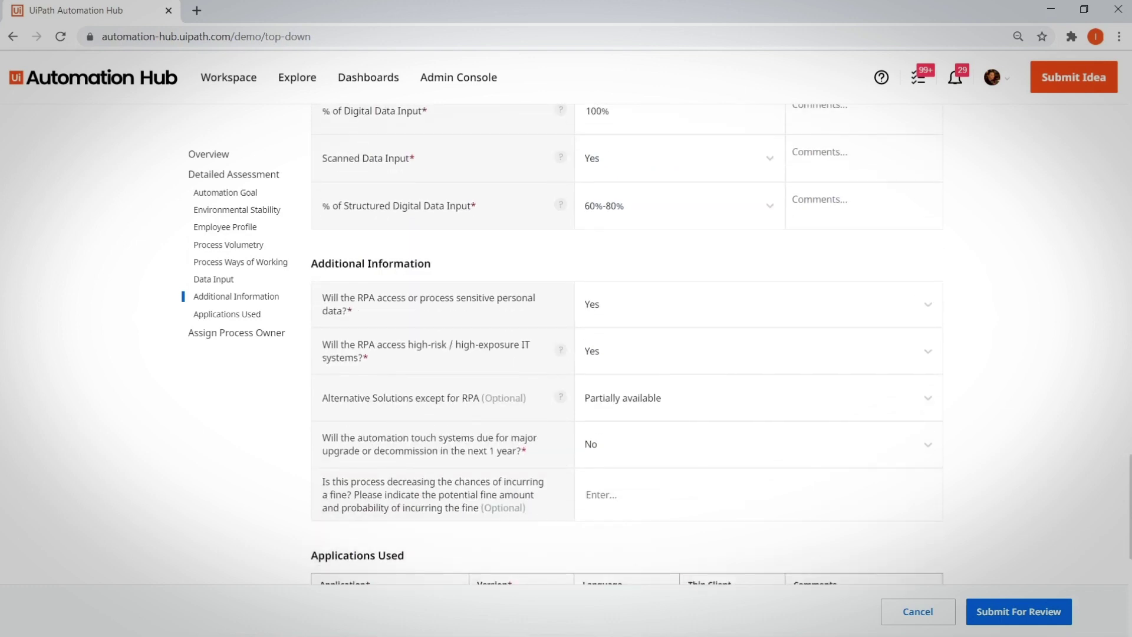
scroll(626, 342, down, 2)
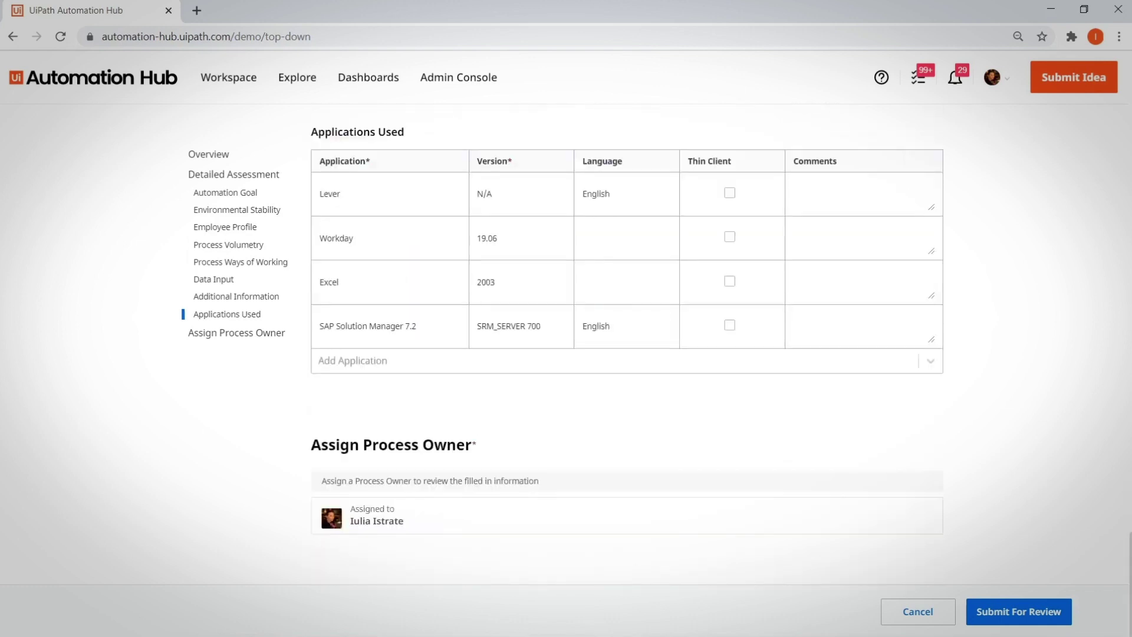
click(1033, 613)
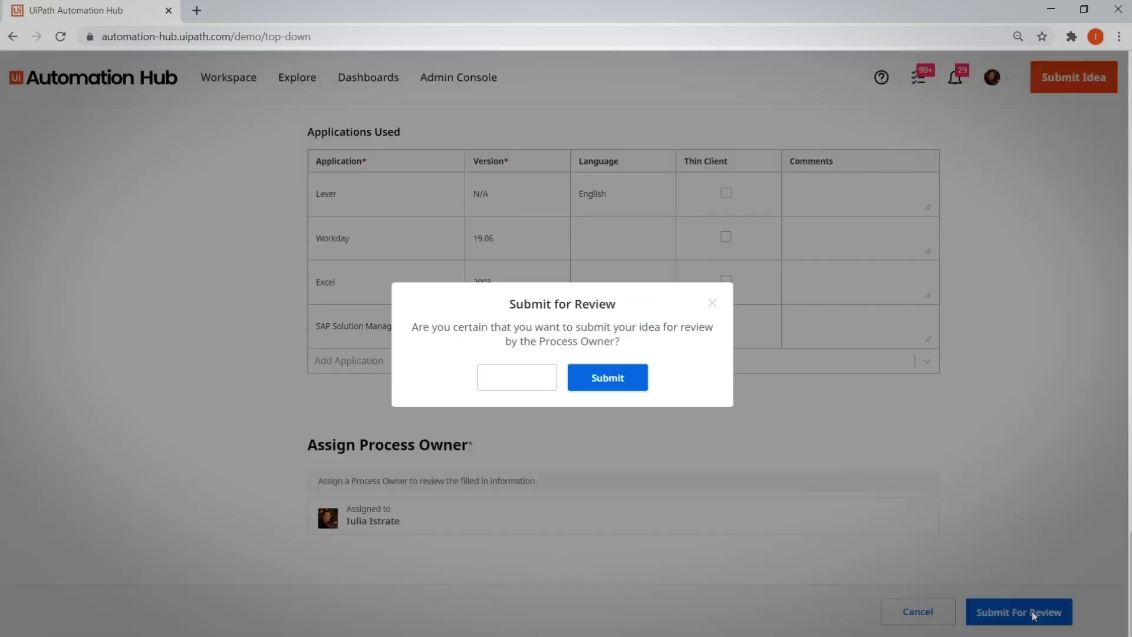
click(608, 378)
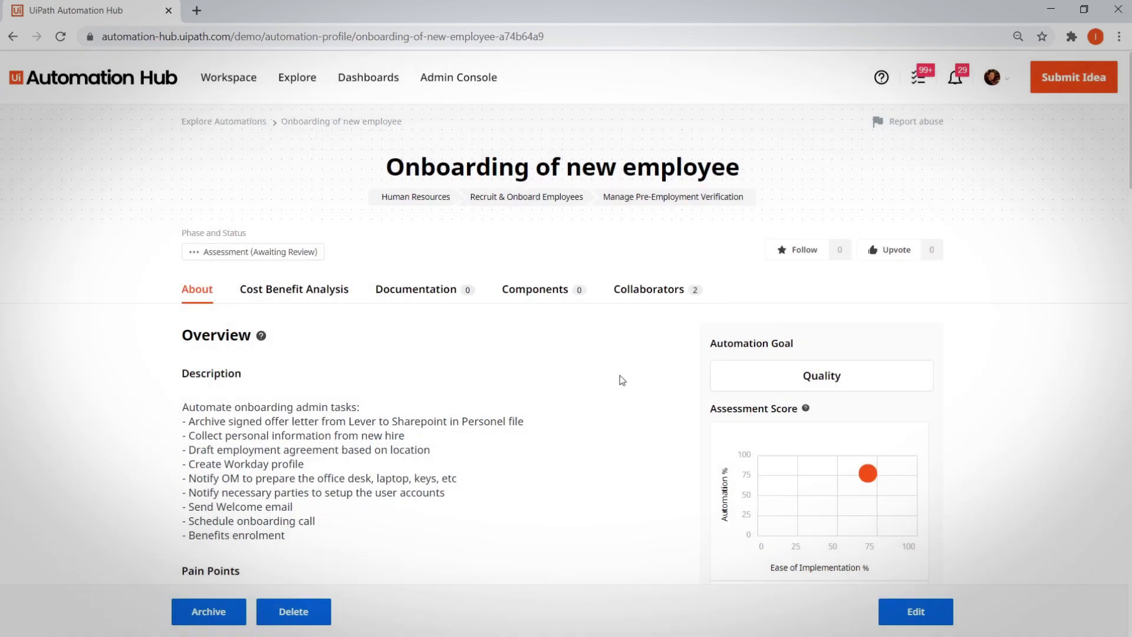
- Check the 78% automation potential and hours saved, then go to the Automation Pipeline
scroll(959, 322, down, 1)
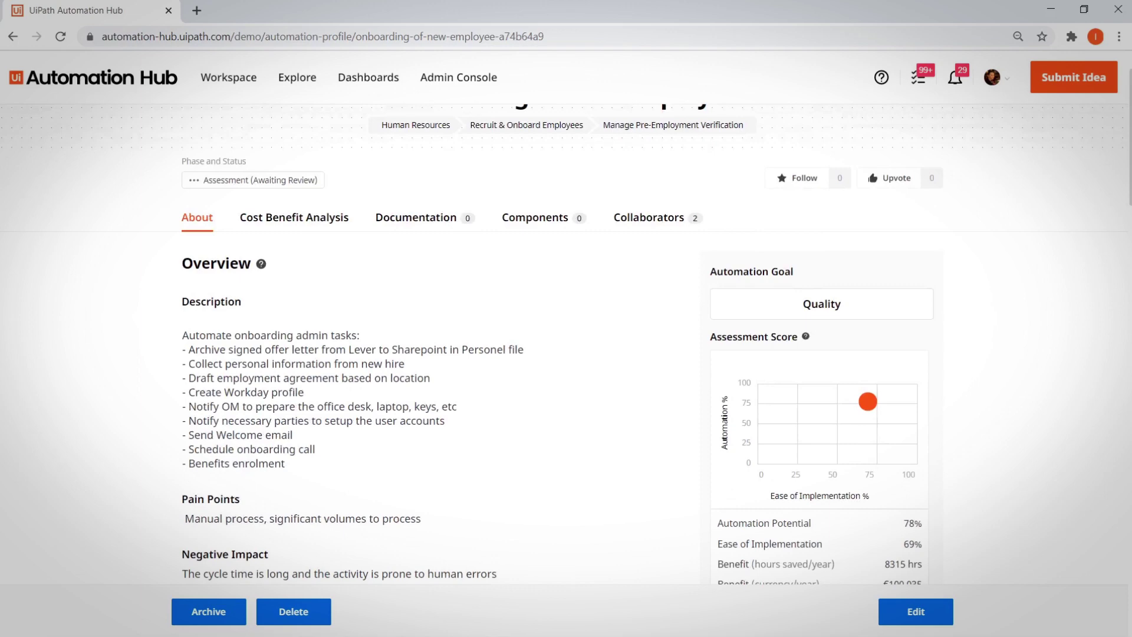
scroll(868, 315, down, 1)
mouse_move(870, 350)
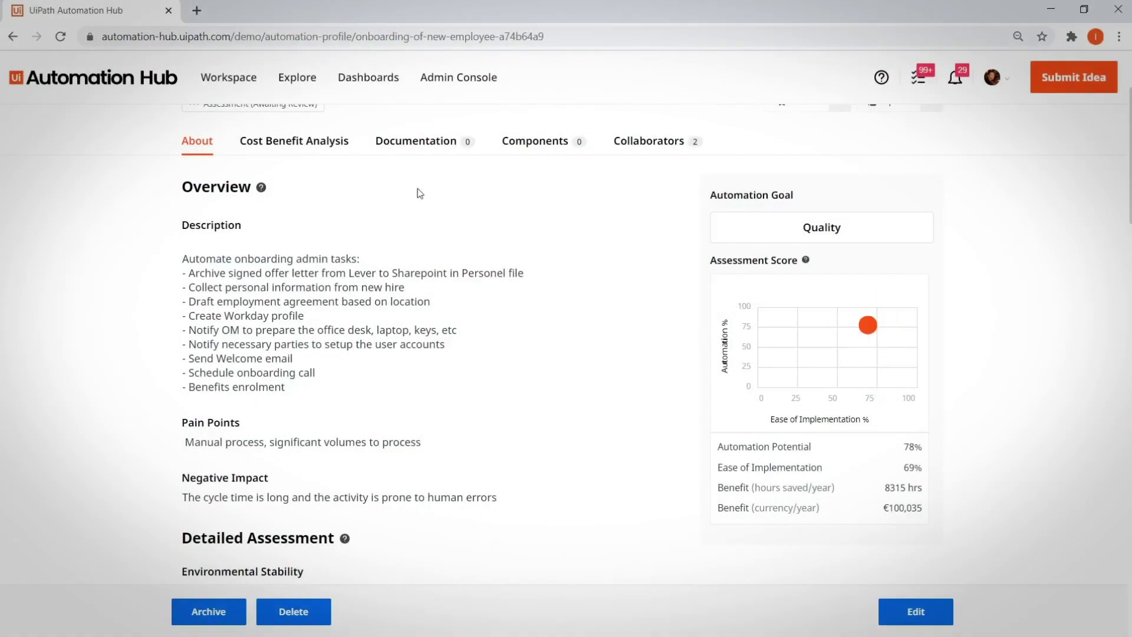
mouse_move(229, 78)
click(240, 123)
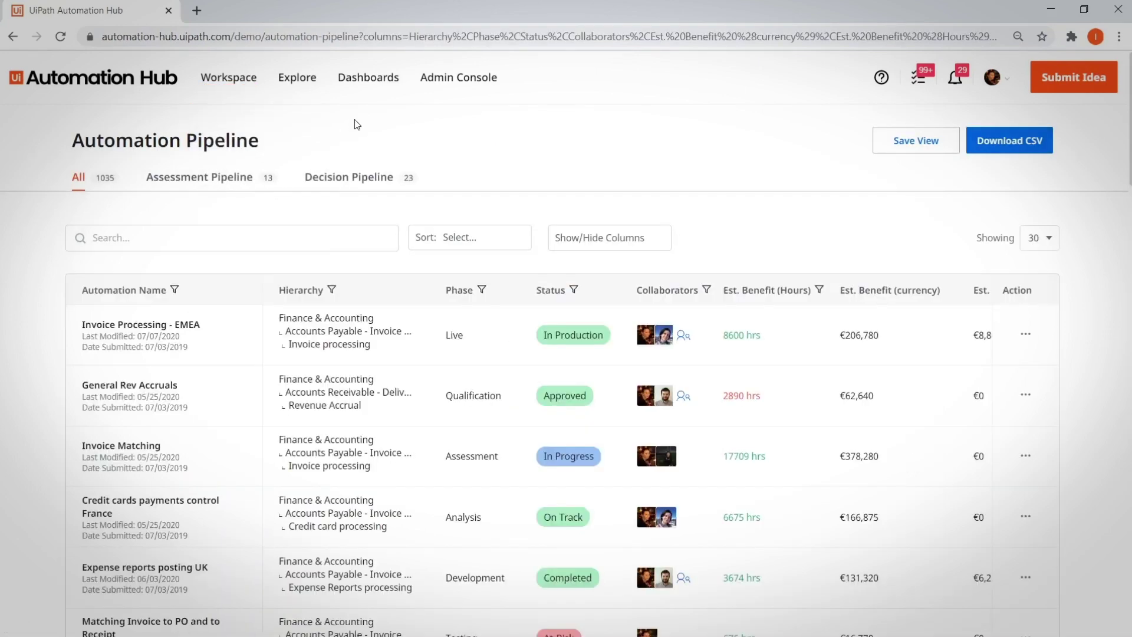
- Filter the pipeline to CoE-driven submissions only
scroll(373, 282, down, 2)
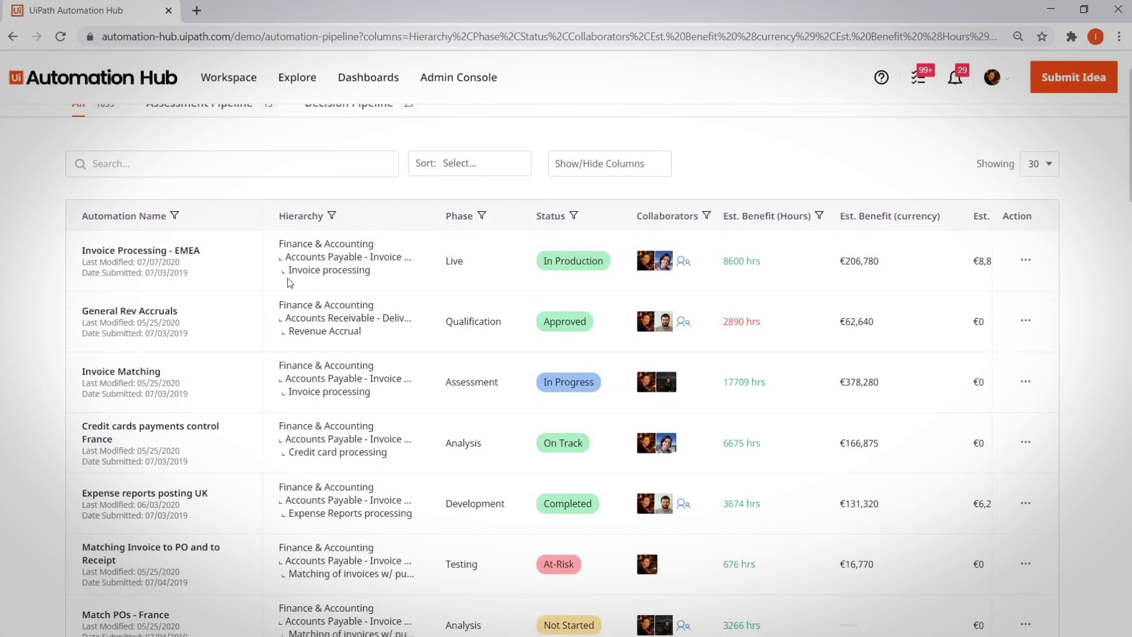
click(174, 215)
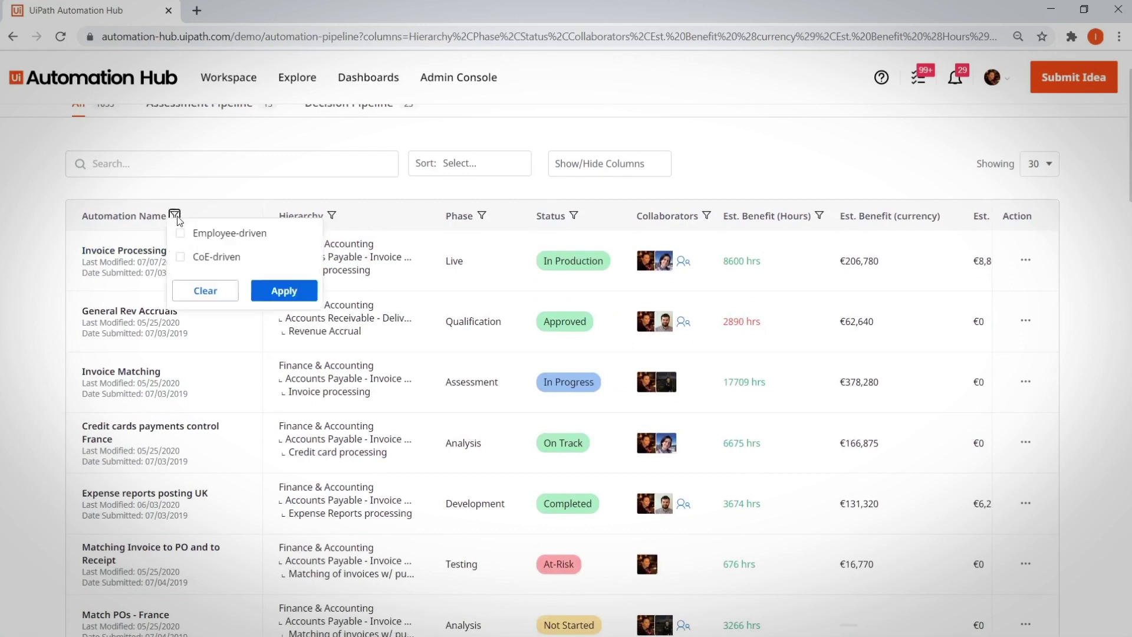
click(180, 257)
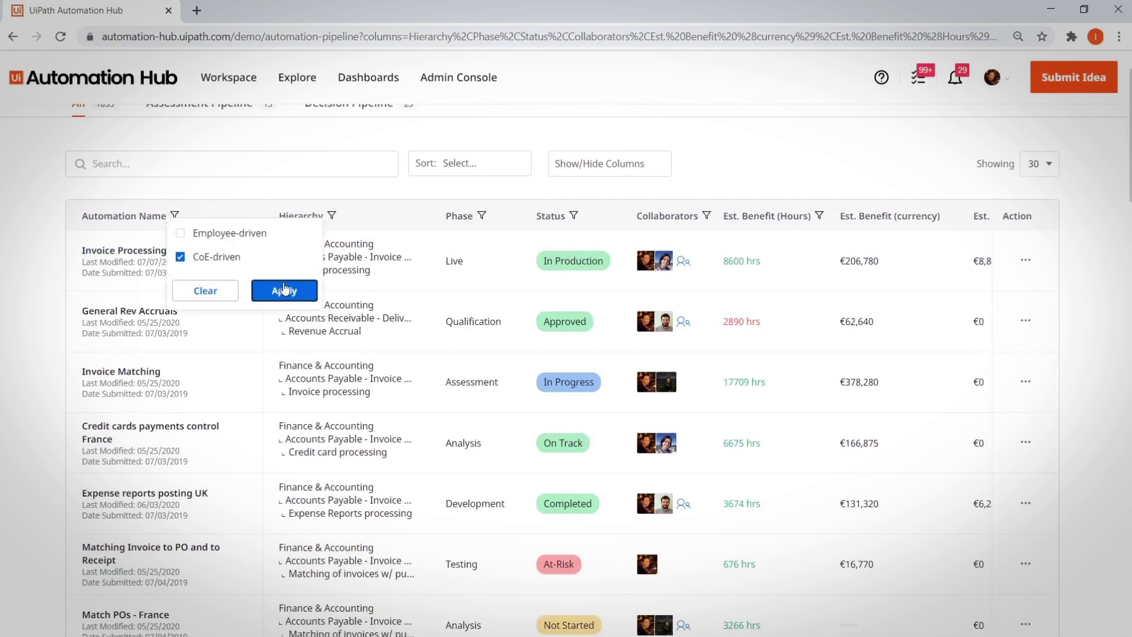
click(285, 290)
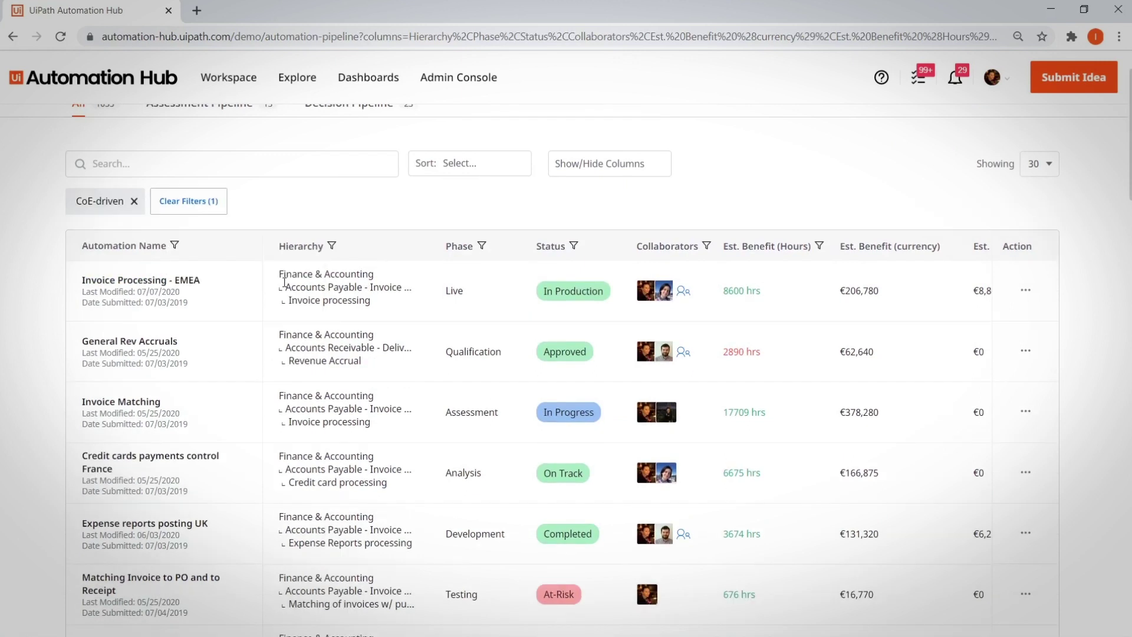
- Narrow the hierarchy to Finance & Accounting and scroll right to the net benefit columns
click(332, 246)
click(394, 287)
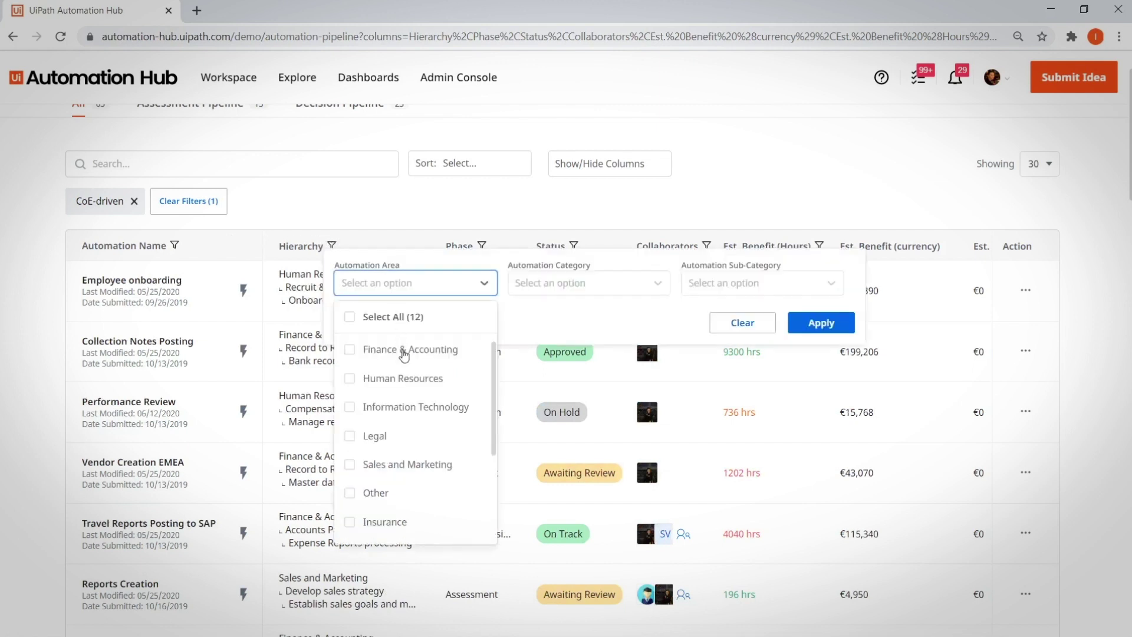
click(404, 351)
click(817, 323)
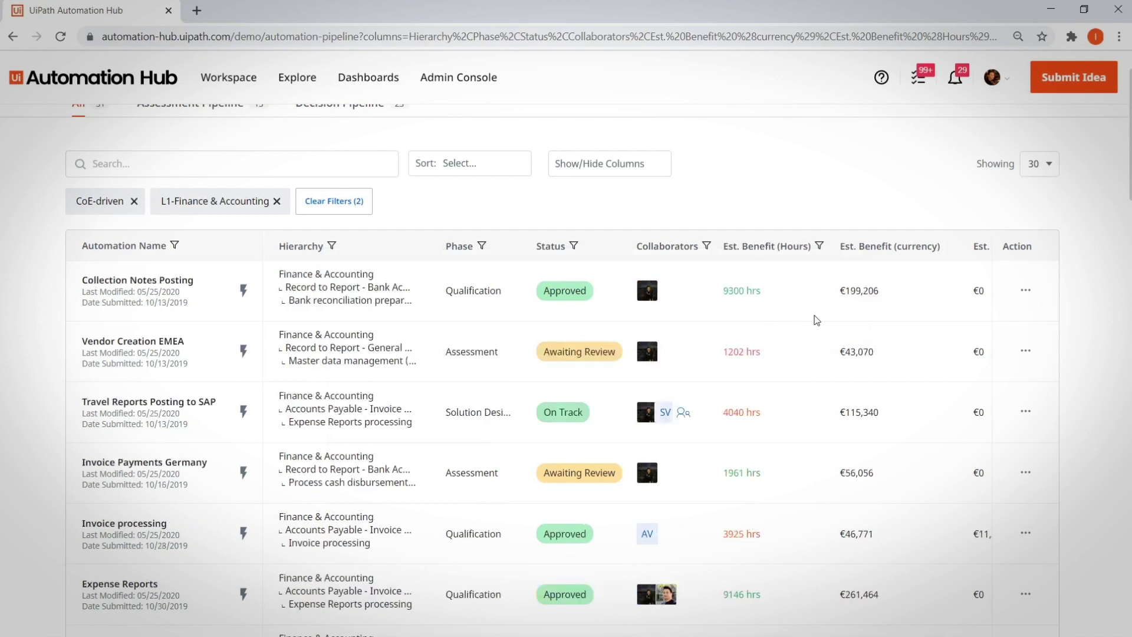
scroll(817, 320, right, 4)
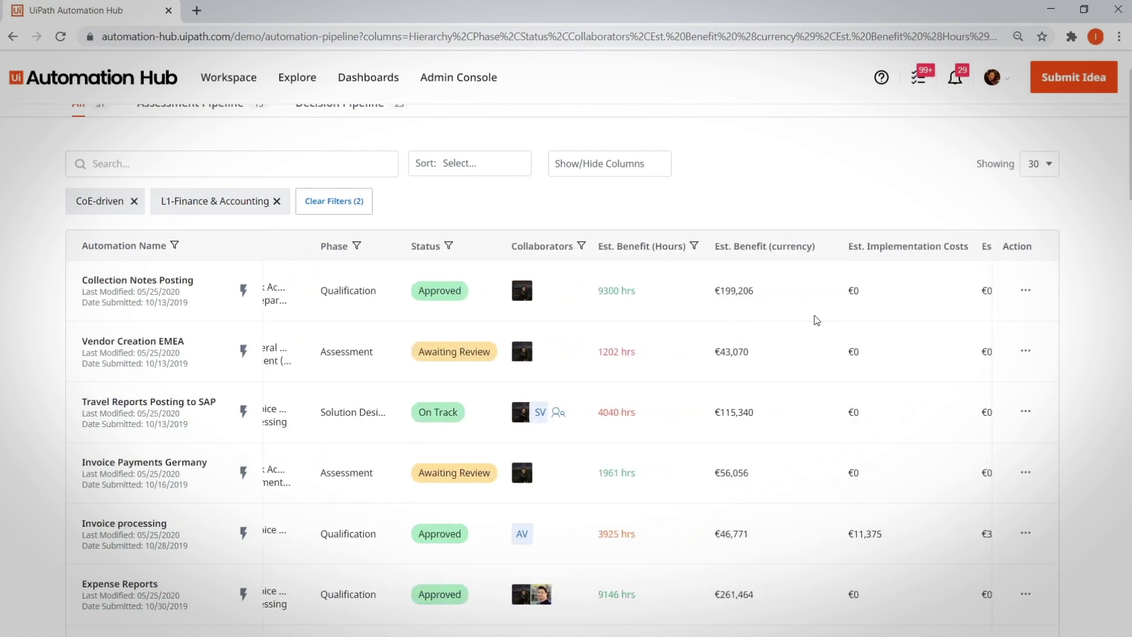
scroll(817, 320, right, 4)
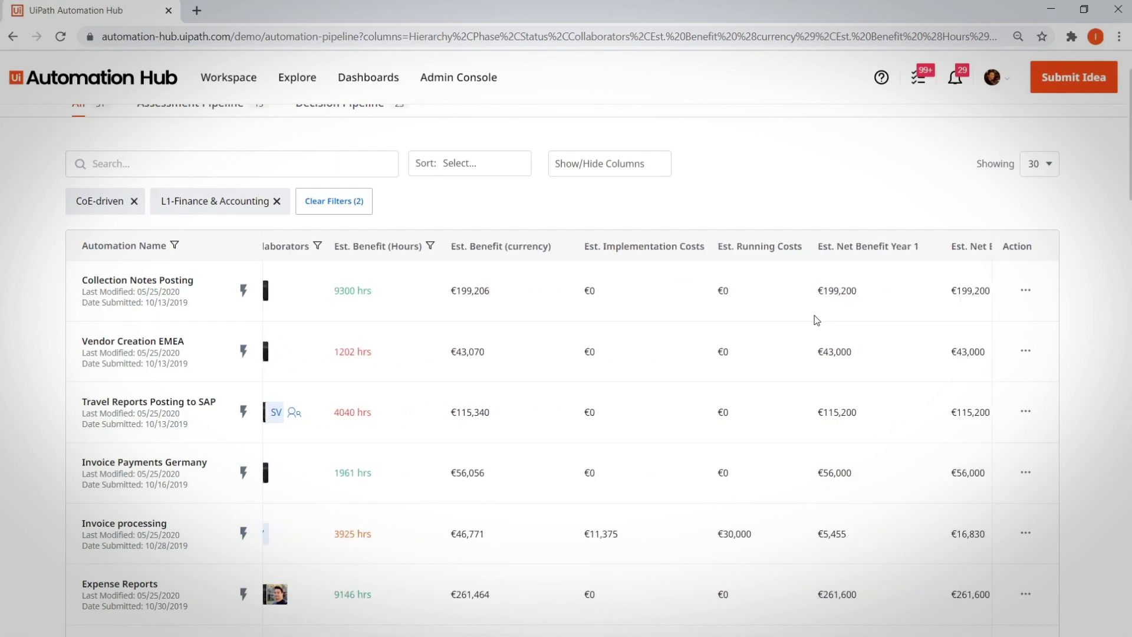
scroll(817, 320, right, 1)
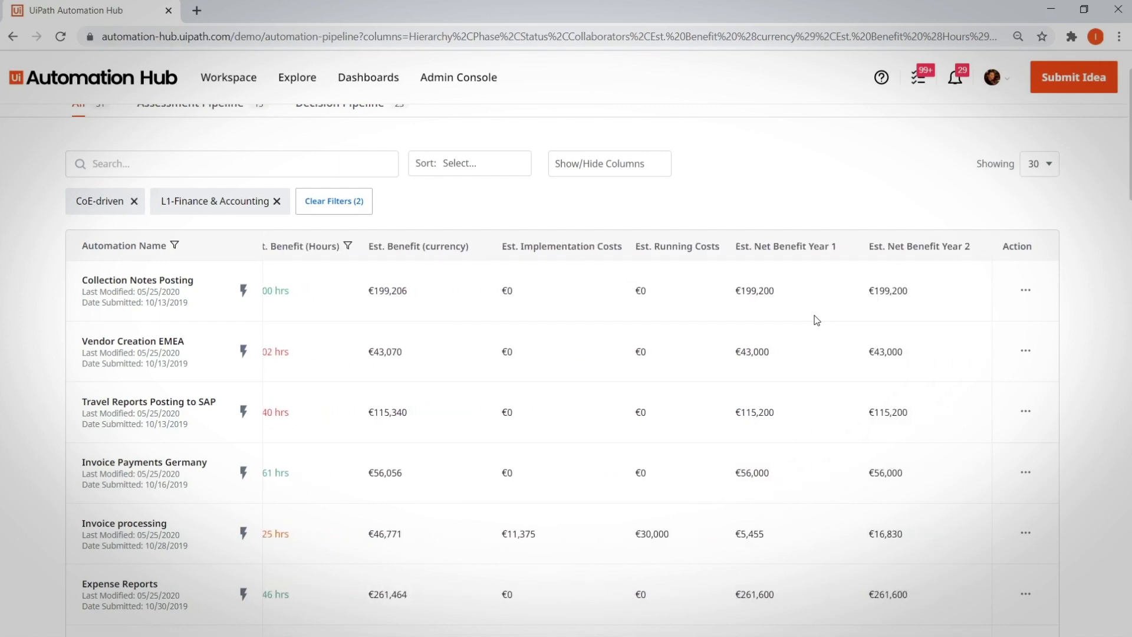
scroll(817, 321, up, 2)
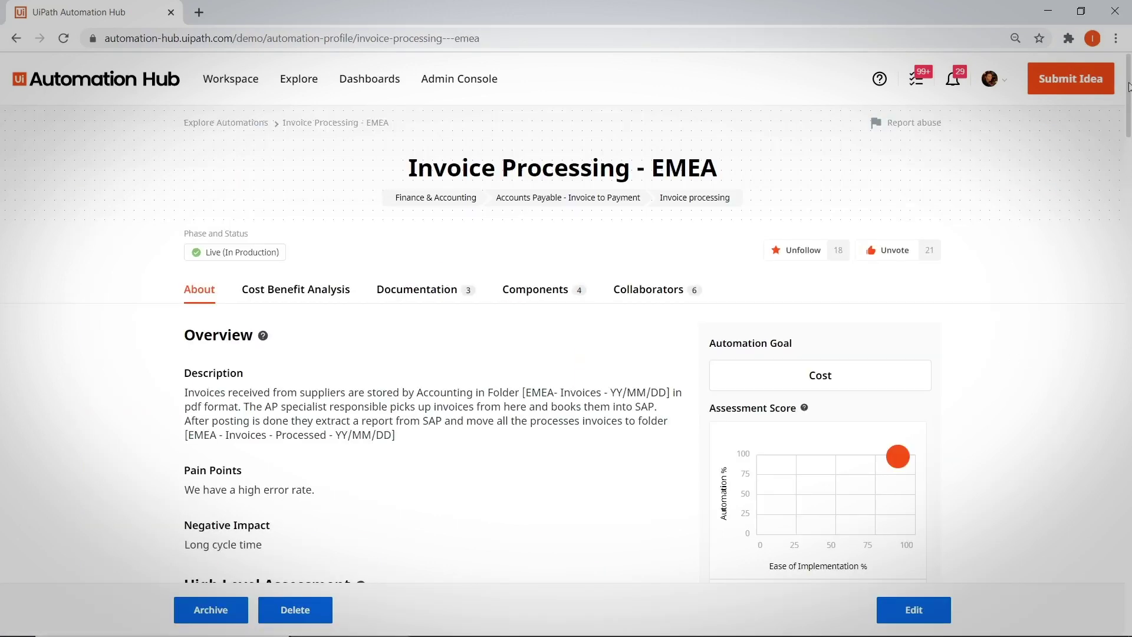
- View the Cost Benefit Analysis, Documentation, Components and Collaborators tabs of Invoice Processing - EMEA
mouse_move(1129, 87)
mouse_down()
mouse_move(1128, 186)
mouse_move(1130, 83)
mouse_up()
click(279, 296)
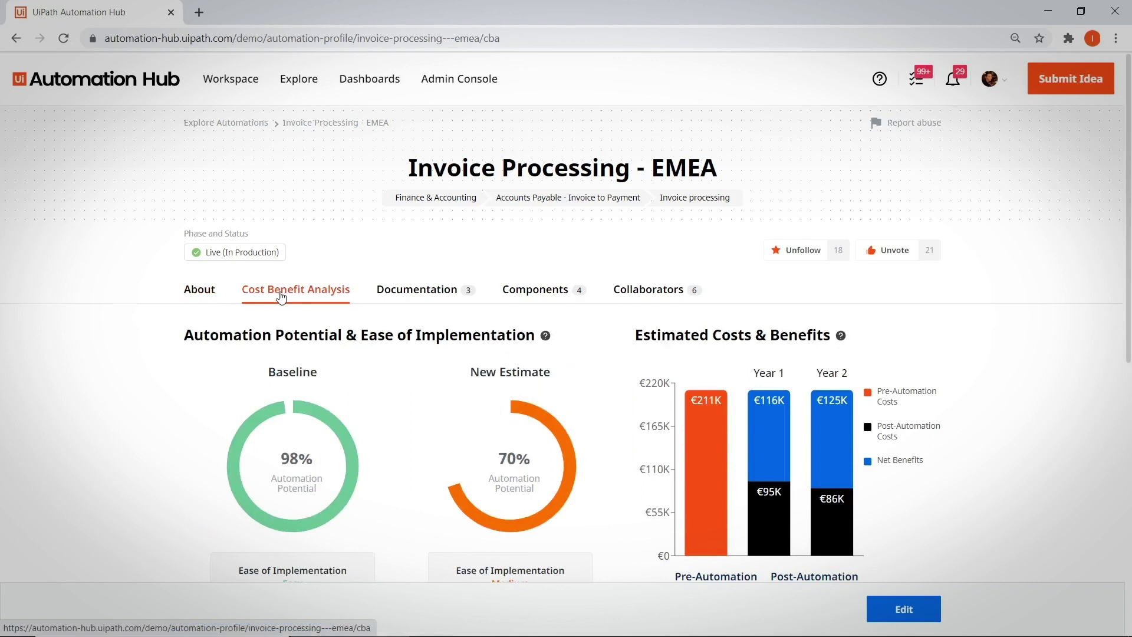
drag(1127, 172, 1128, 209)
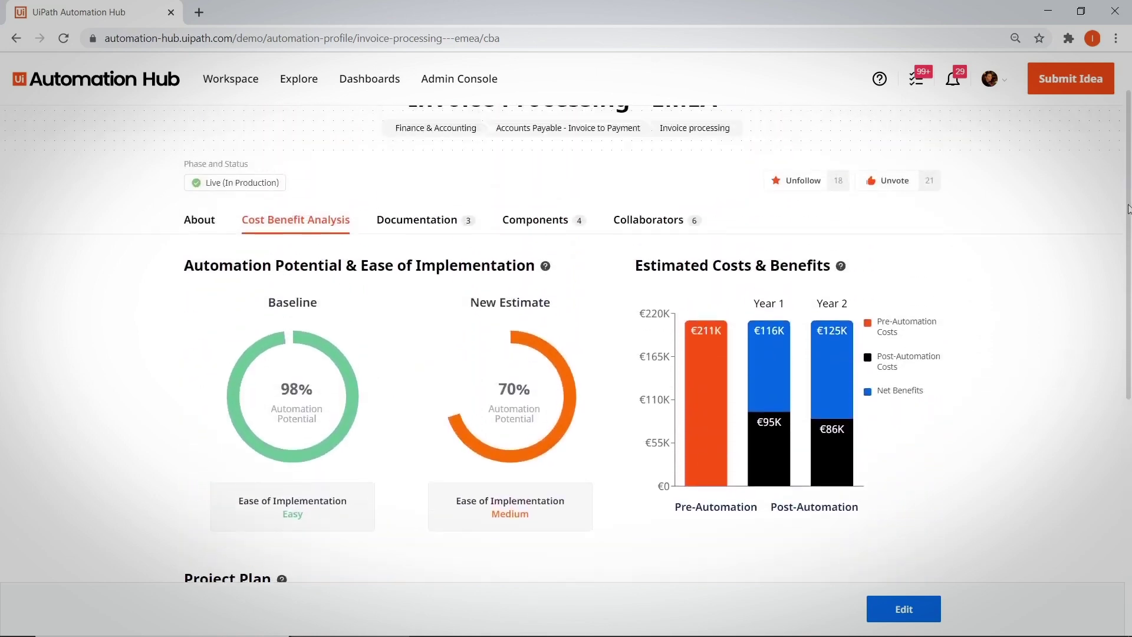
click(414, 220)
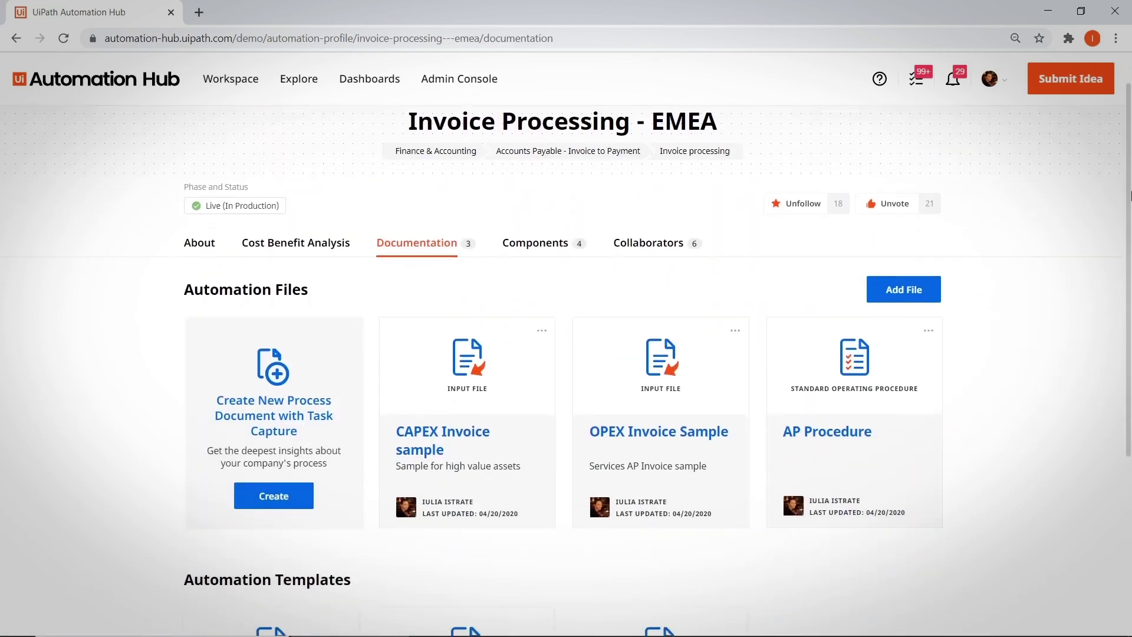
drag(1131, 195, 1128, 158)
click(554, 301)
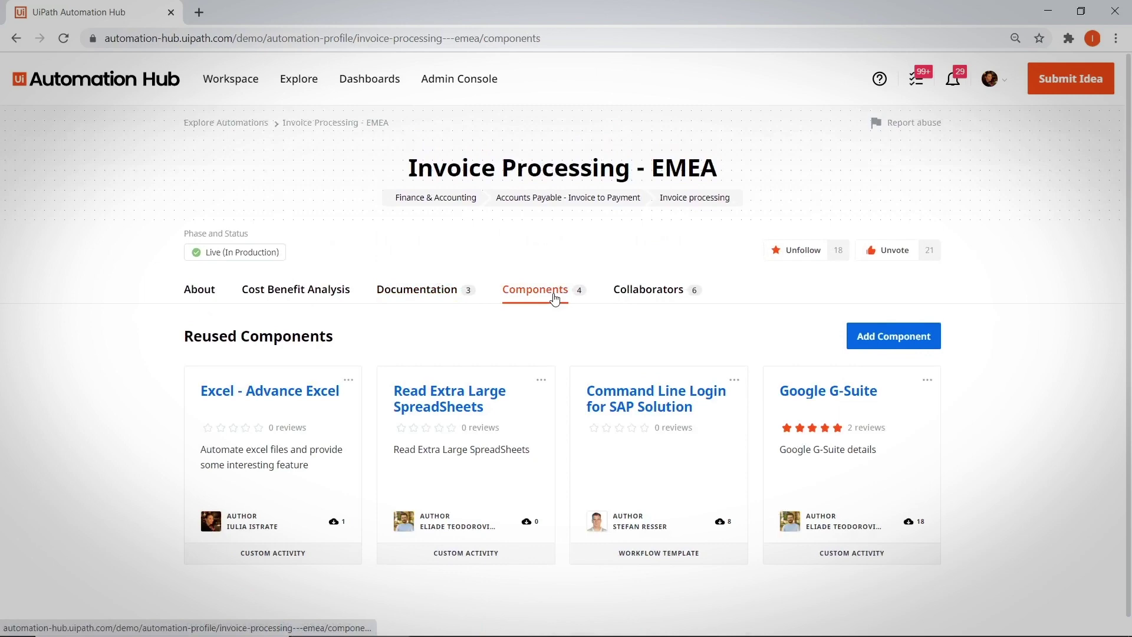
click(648, 291)
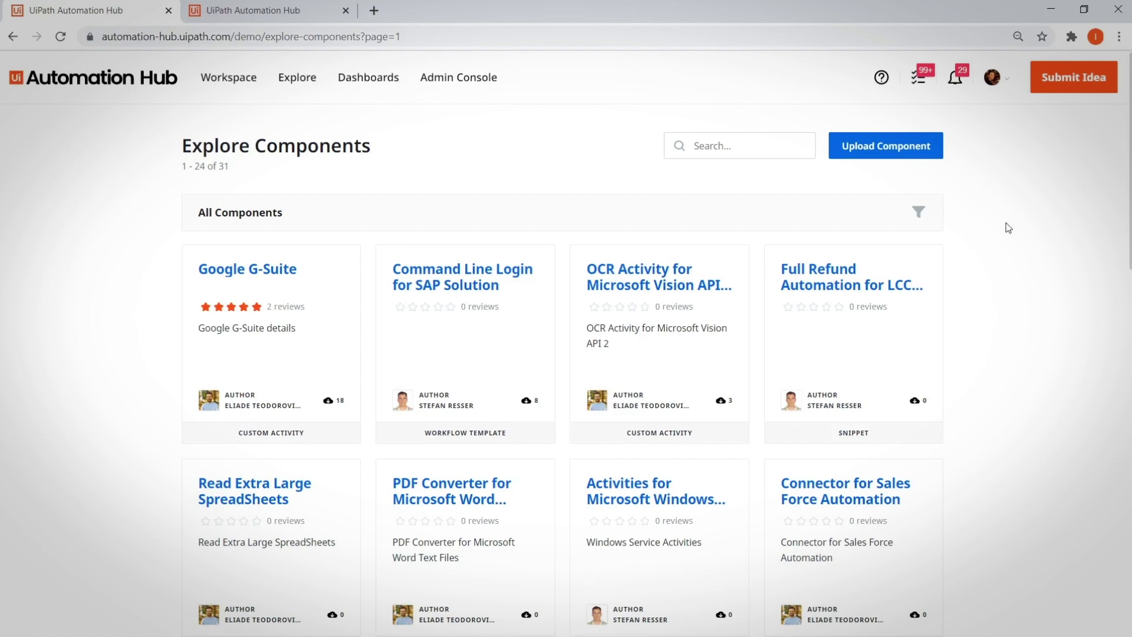
- Filter components to both Excel applications and open the Excel - Advance Excel component
click(918, 214)
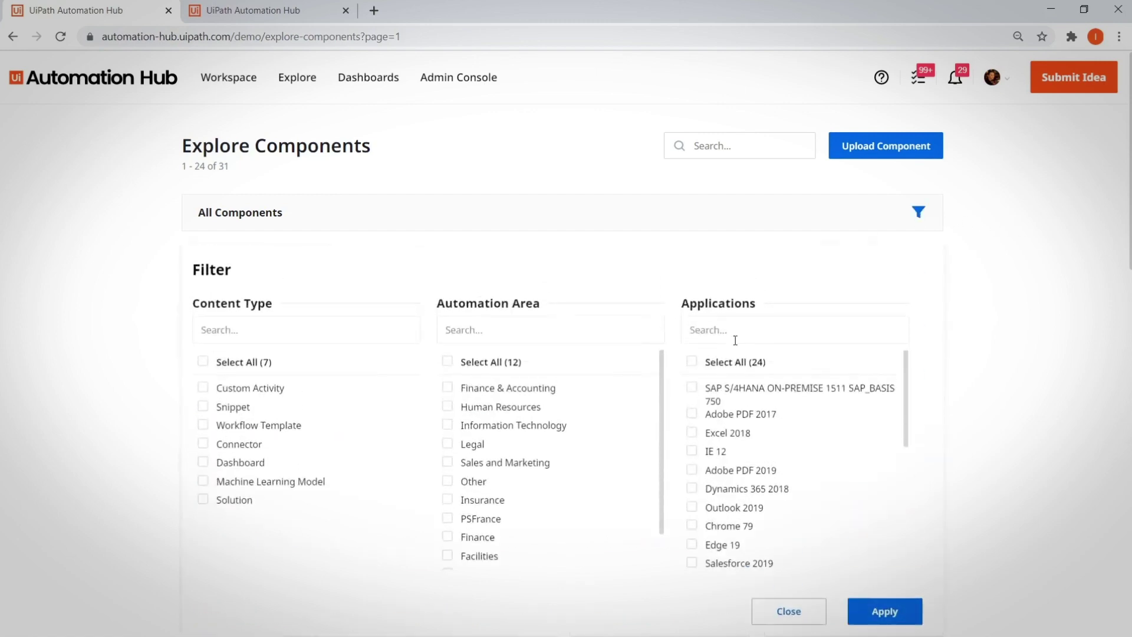
click(734, 338)
text(exce)
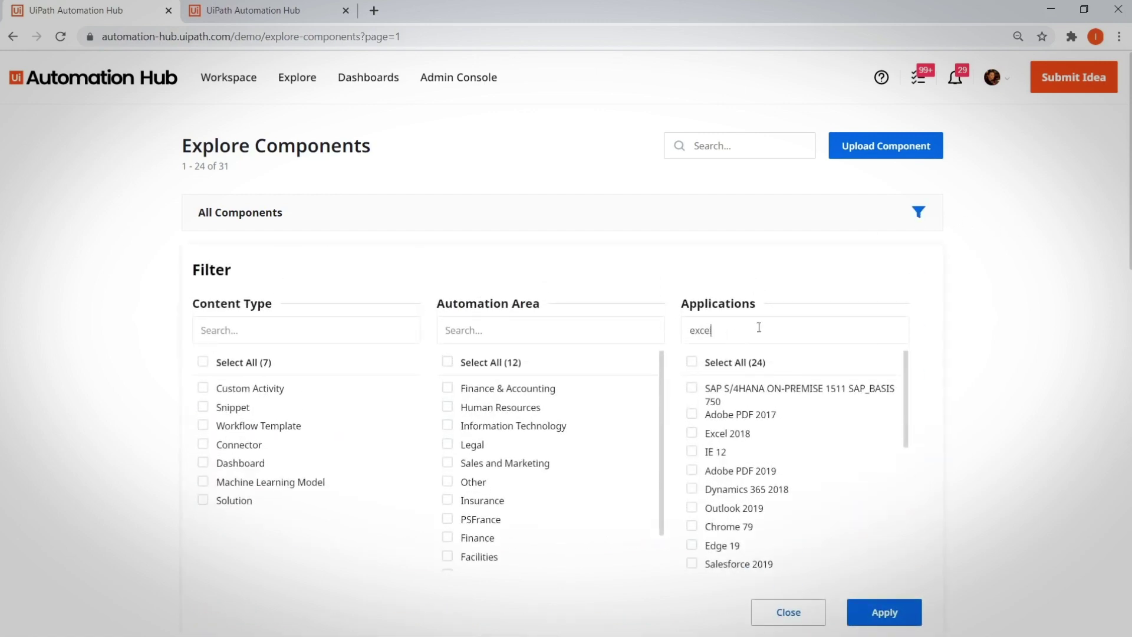
text(l)
click(694, 365)
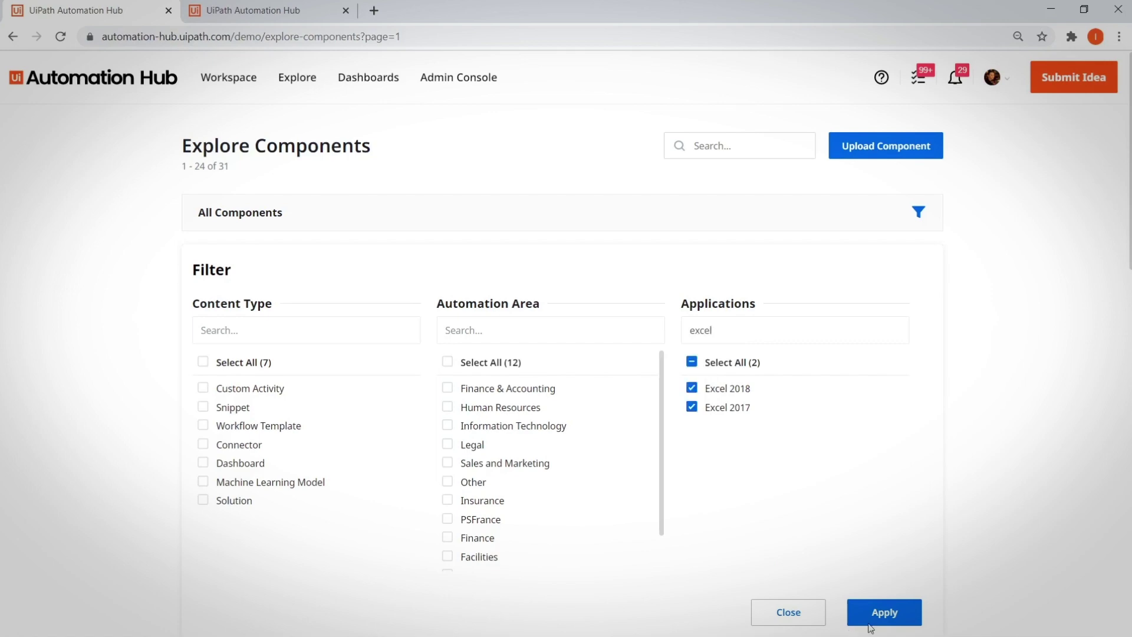
click(885, 612)
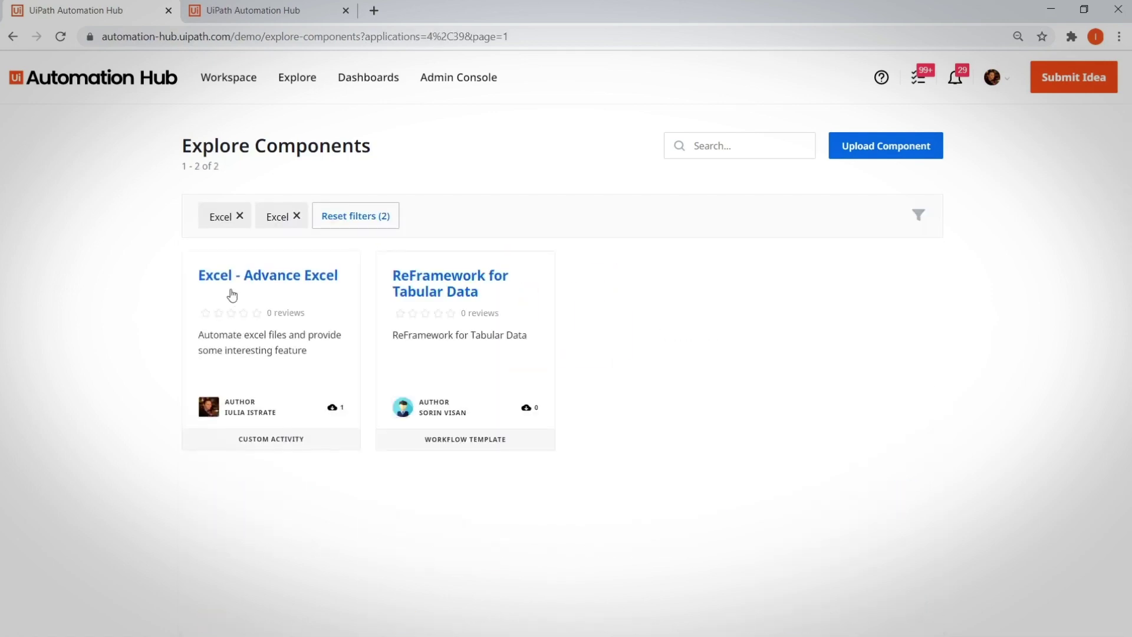
click(266, 274)
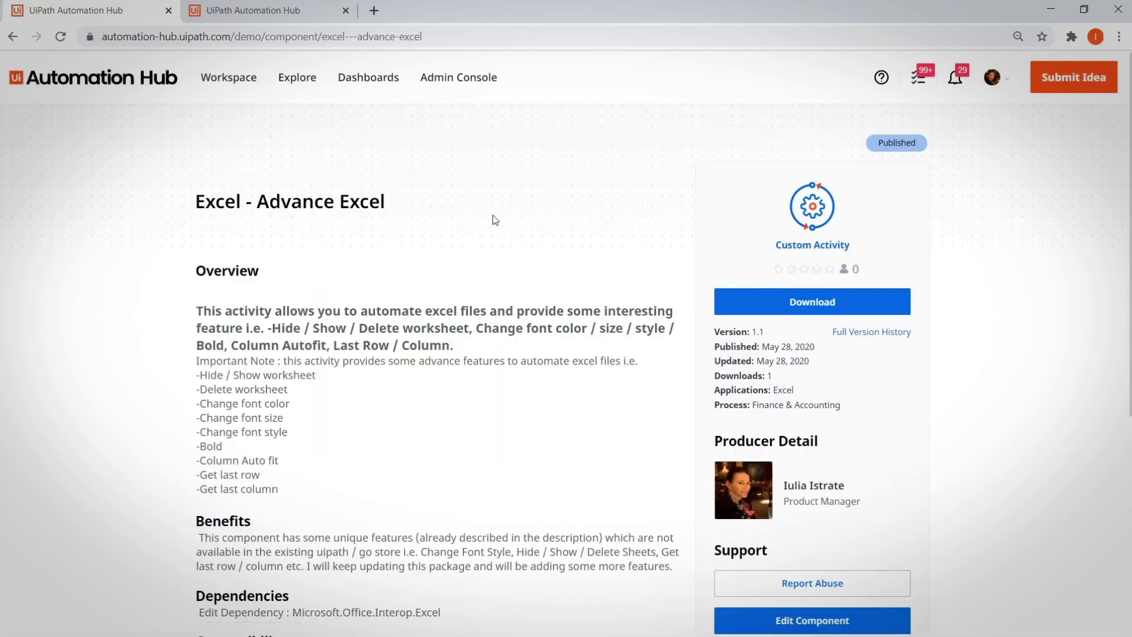
click(298, 12)
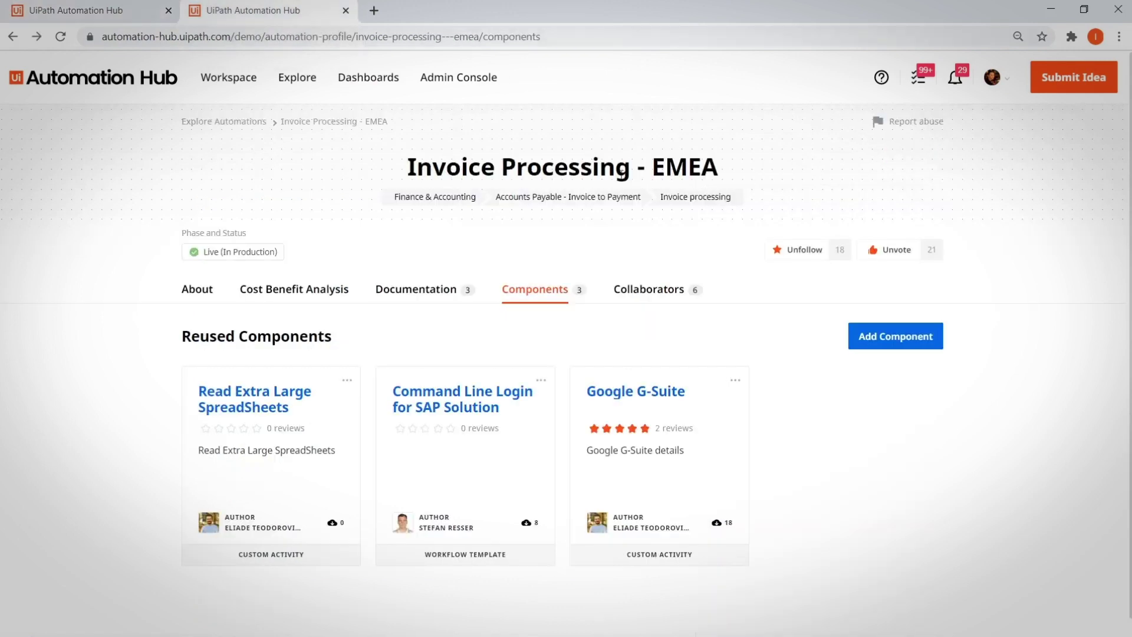
- Add the Excel - Advance Excel component to Invoice Processing - EMEA
click(874, 337)
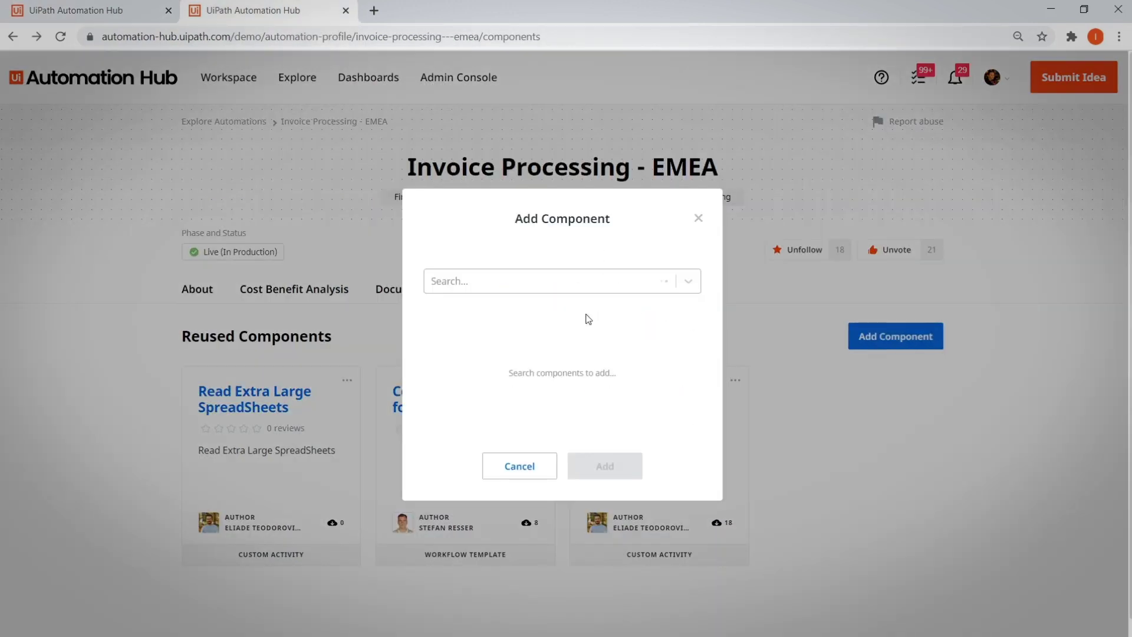
click(555, 278)
text(excel)
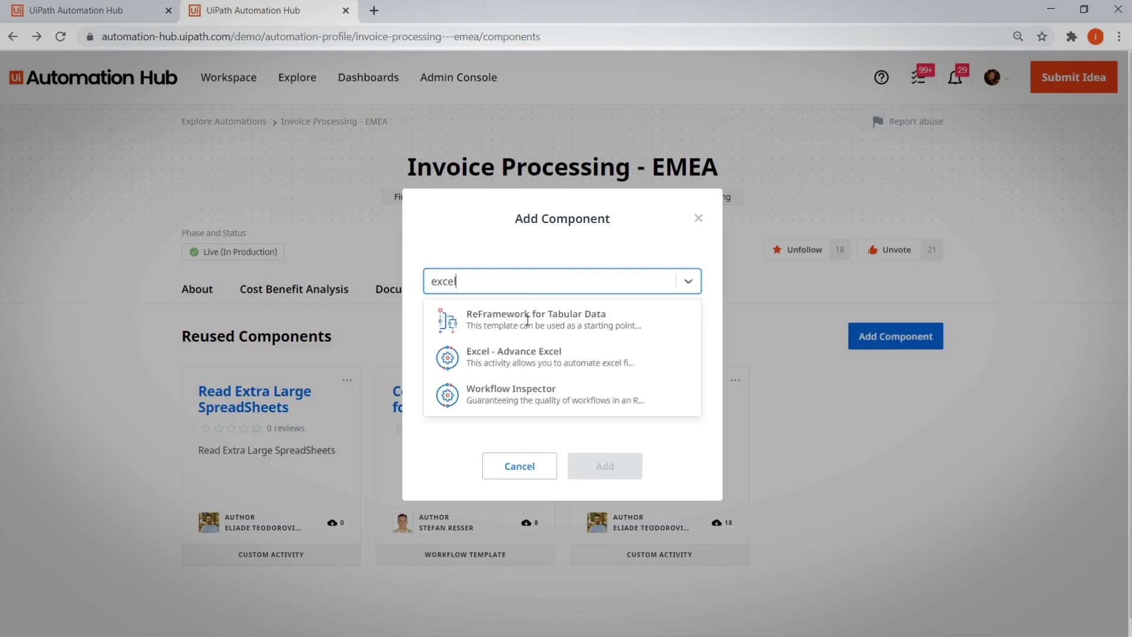
click(524, 357)
click(599, 467)
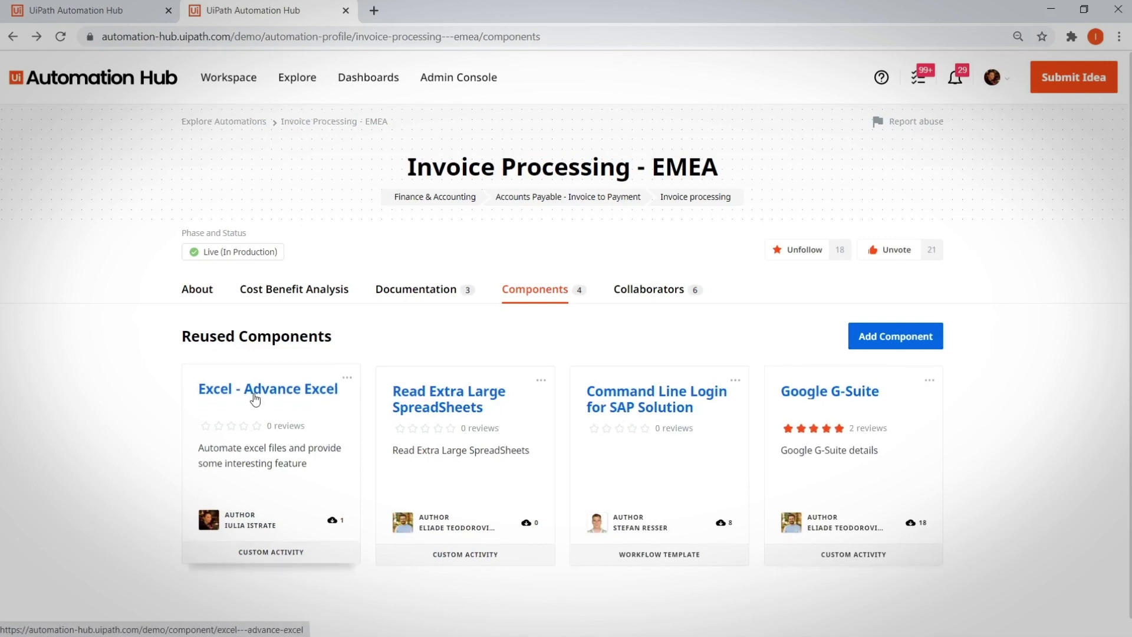
- Review the added component's details and start a new Task Capture process document
click(255, 395)
scroll(419, 324, down, 6)
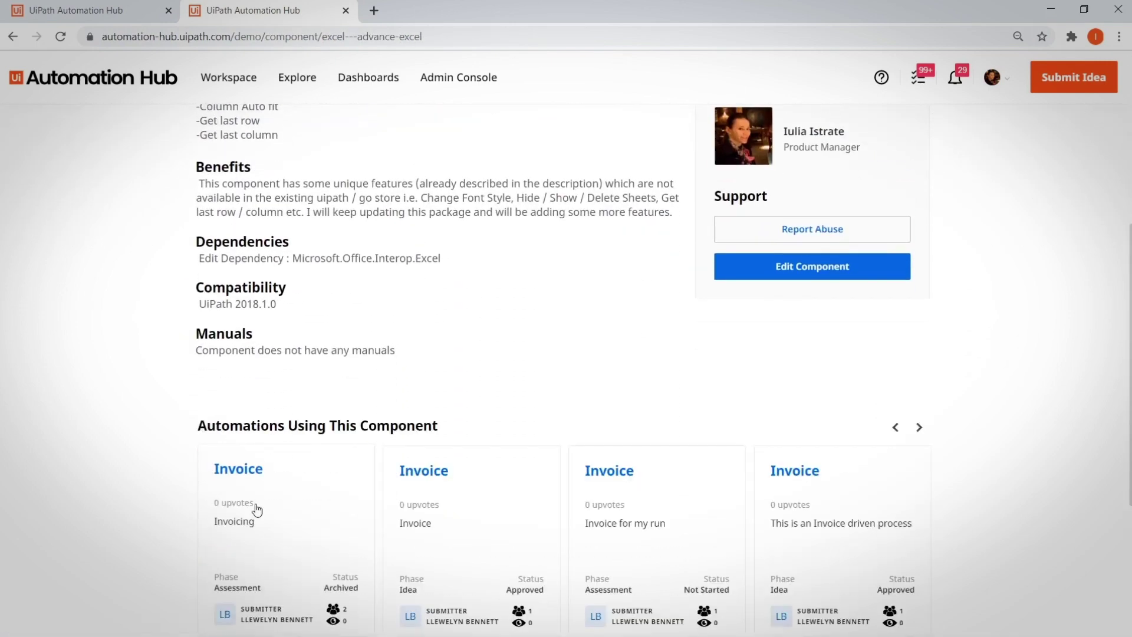
scroll(865, 478, down, 1)
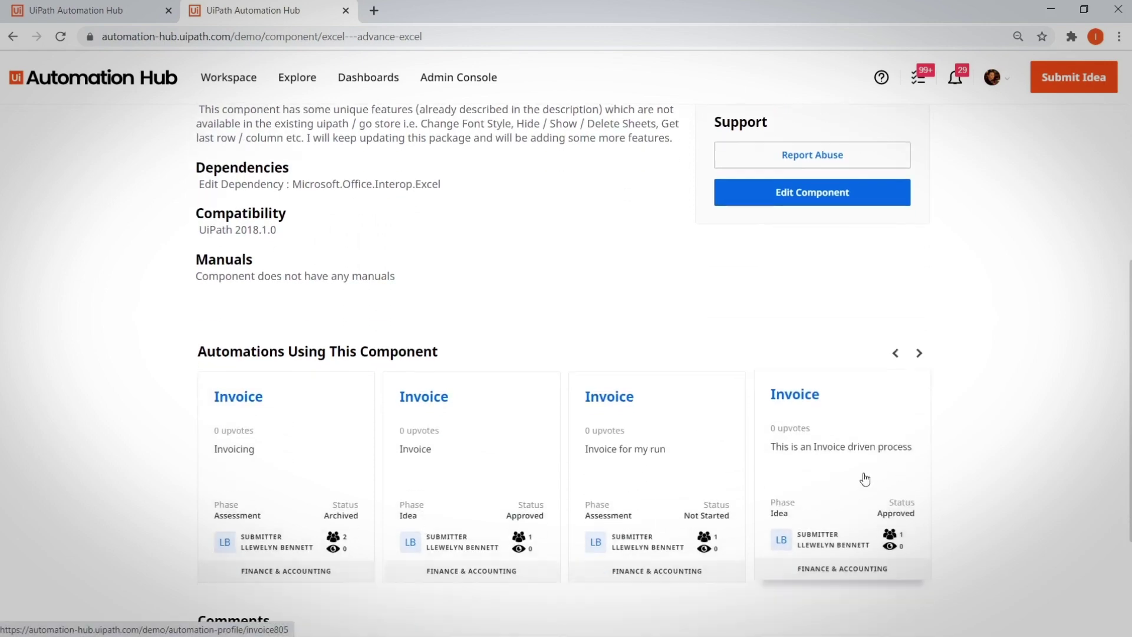
scroll(865, 479, up, 6)
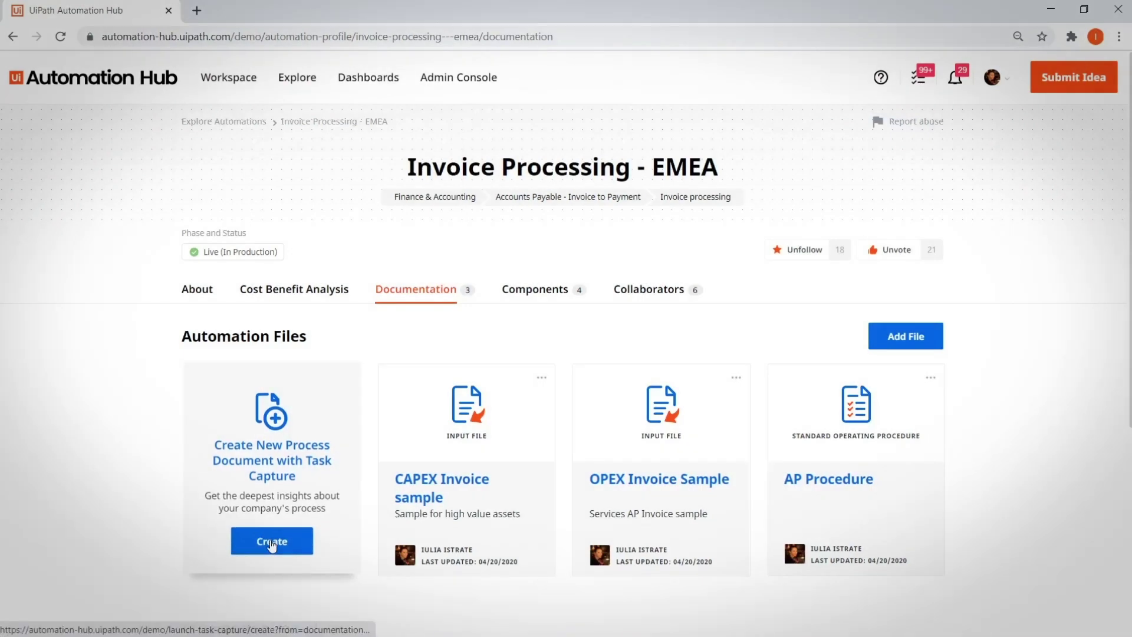
click(272, 544)
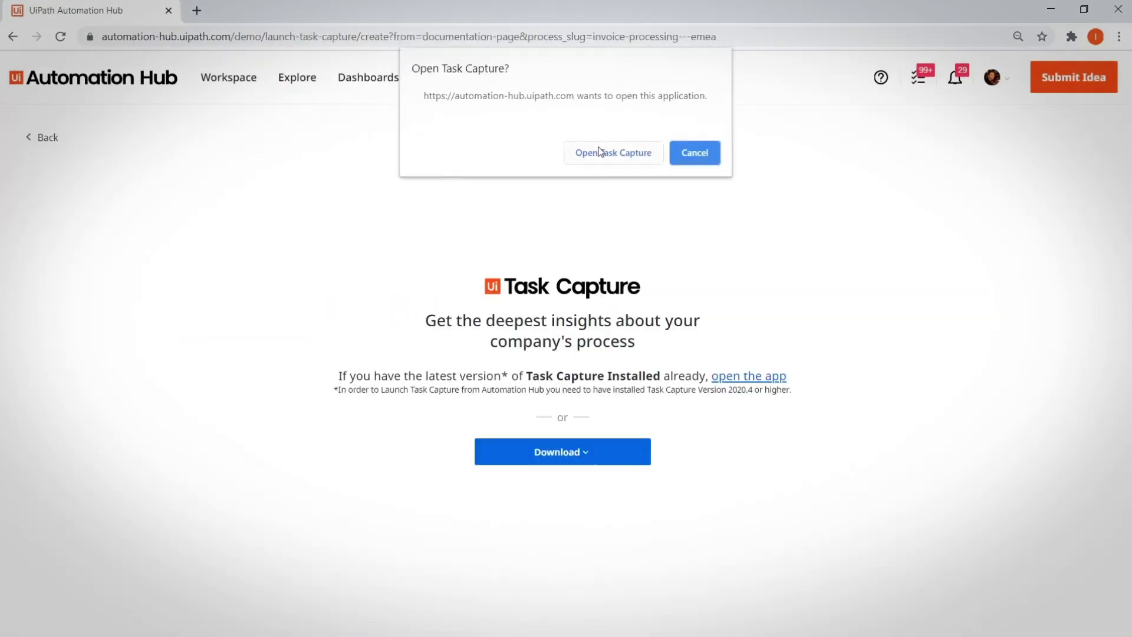
- Launch Task Capture, begin capturing a process and switch to the Invoice version 2 workbook
click(600, 151)
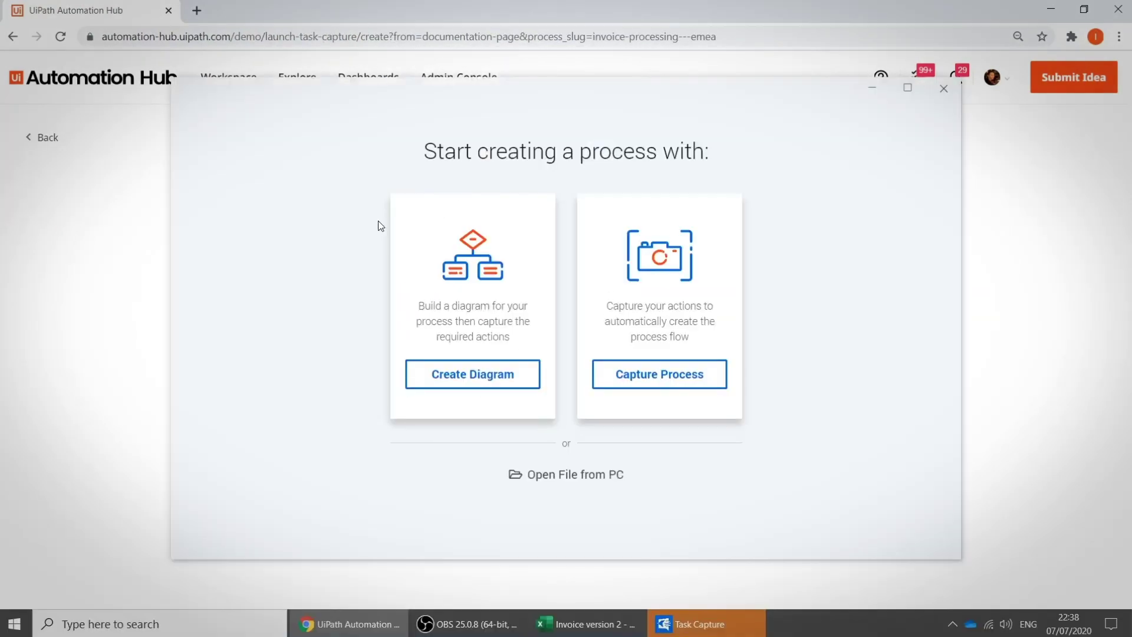
click(667, 378)
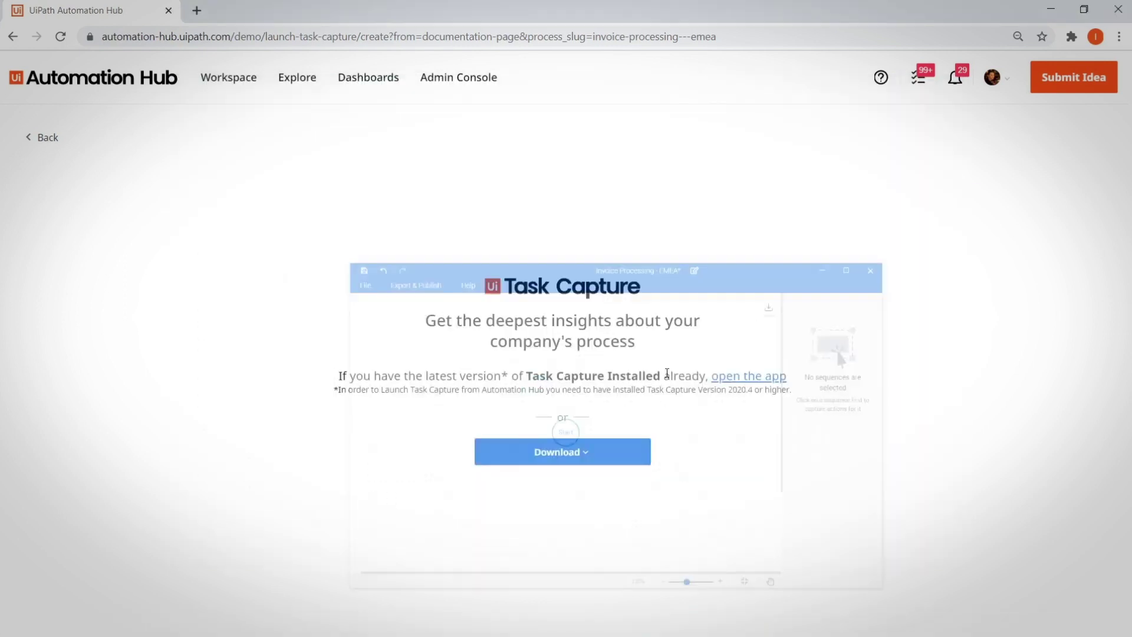
click(558, 629)
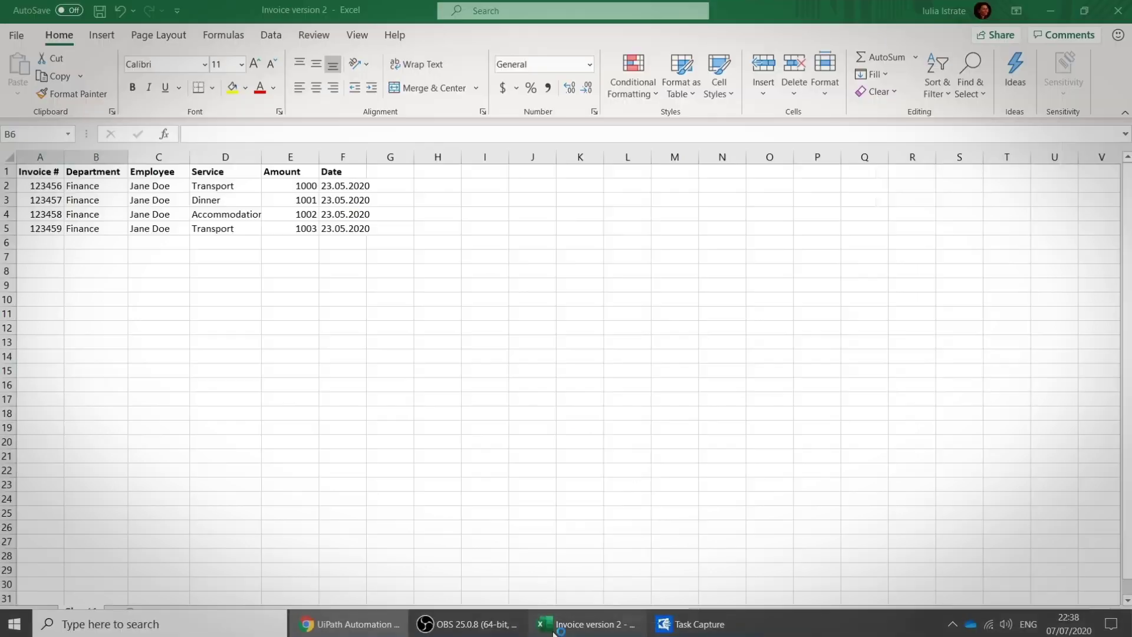
- Enter invoice 1234567 for Finance in row 6 and fill the remaining values down from row 5
click(24, 247)
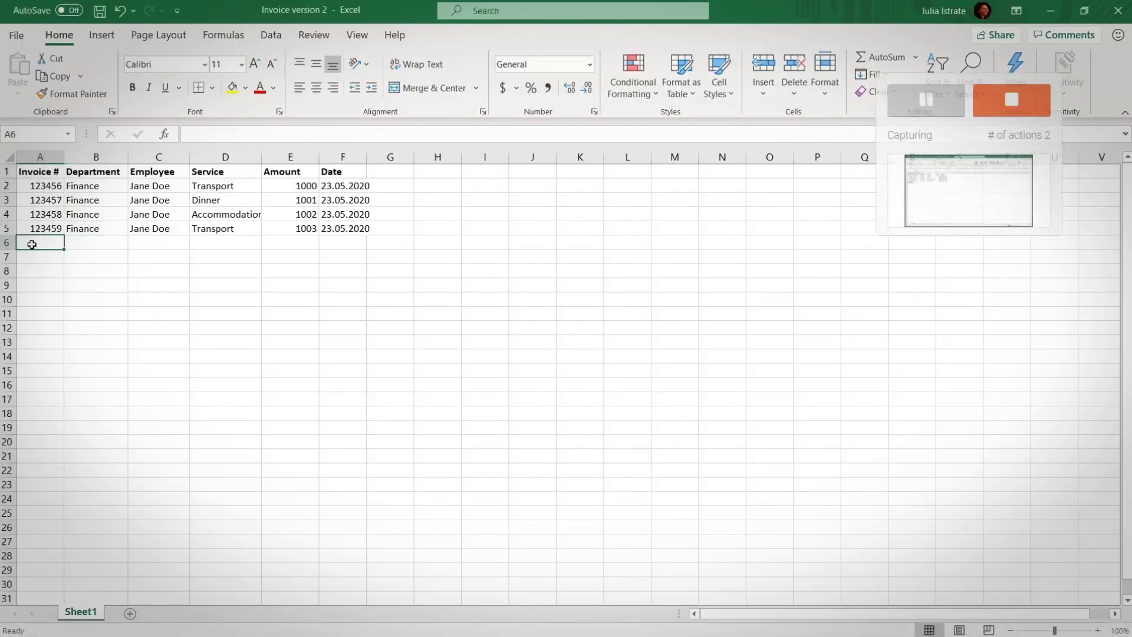
text(12)
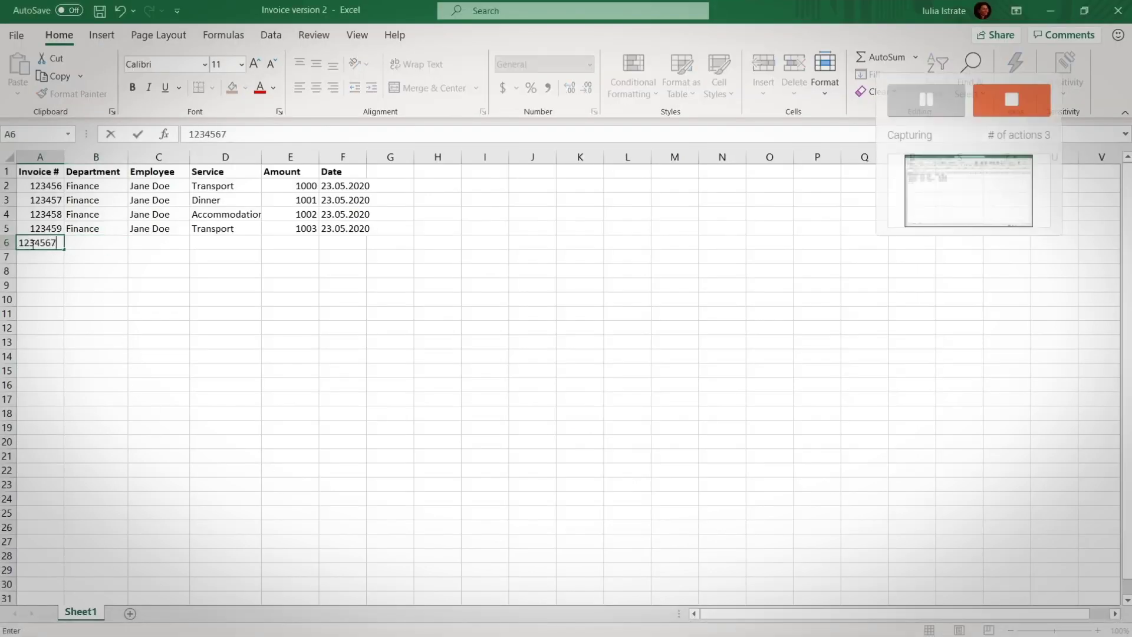
text(34567)
key(Tab)
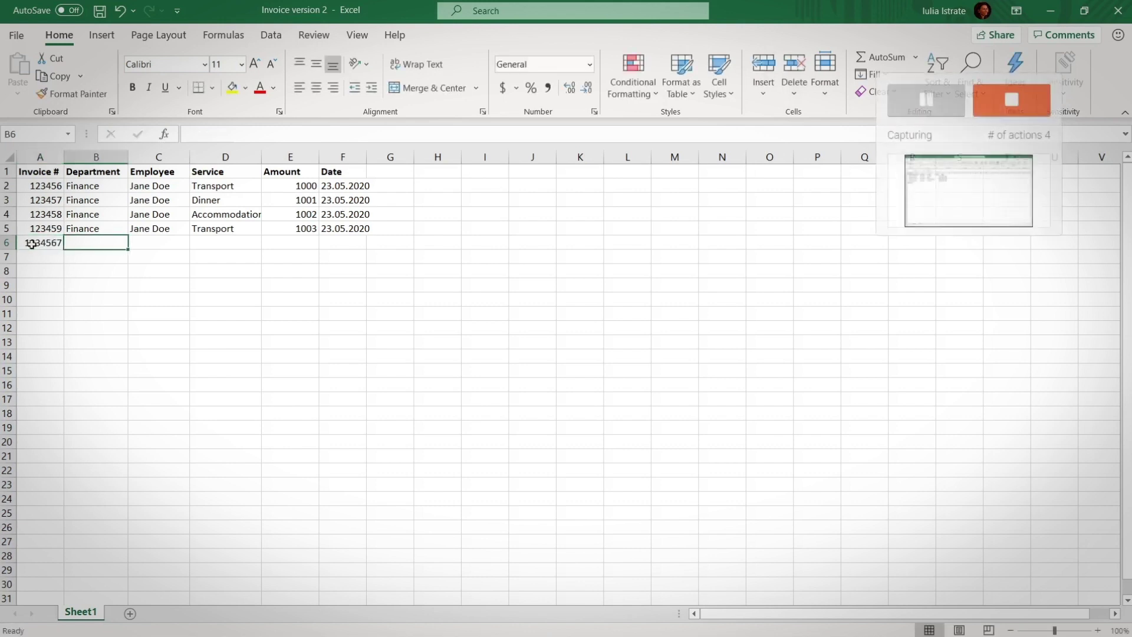
text(Finance)
key(Tab)
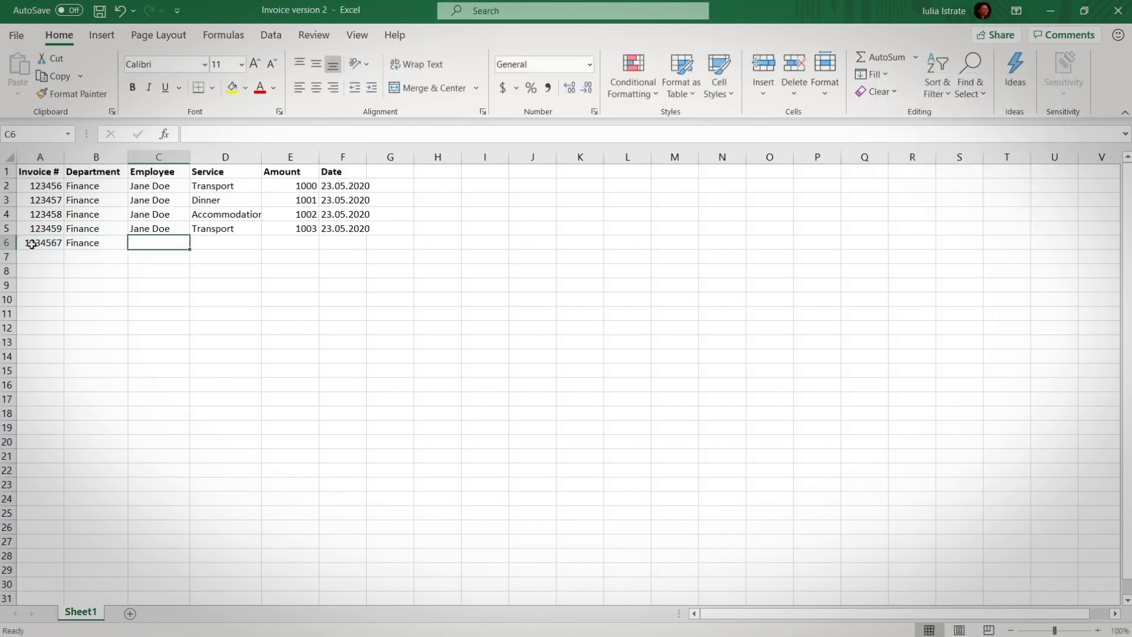
drag(142, 231, 361, 230)
drag(366, 235, 365, 246)
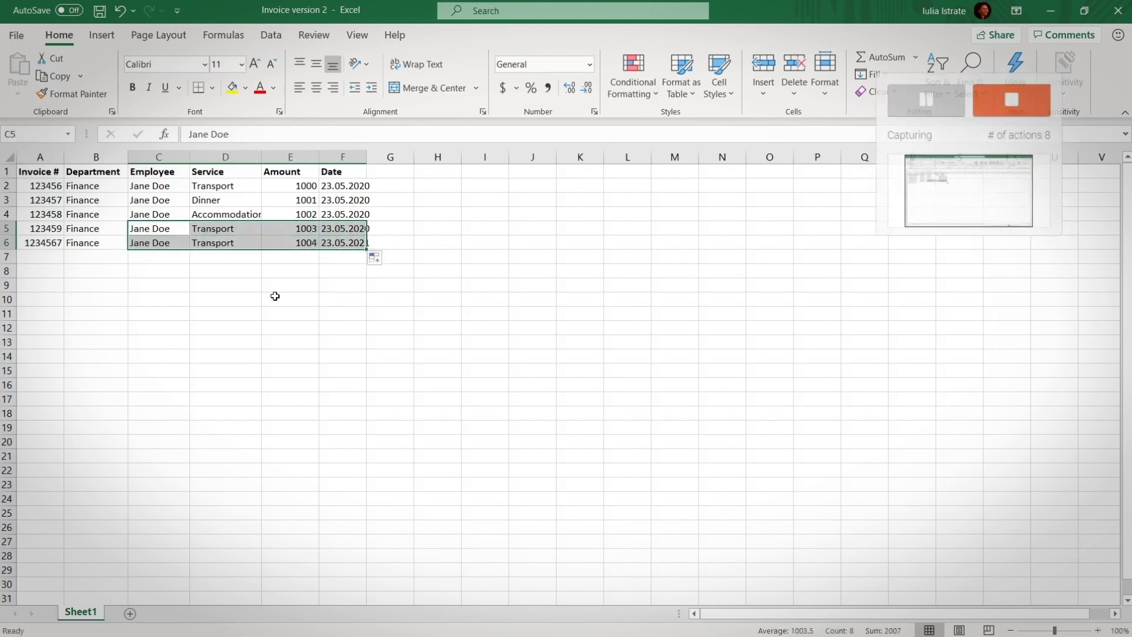
click(275, 298)
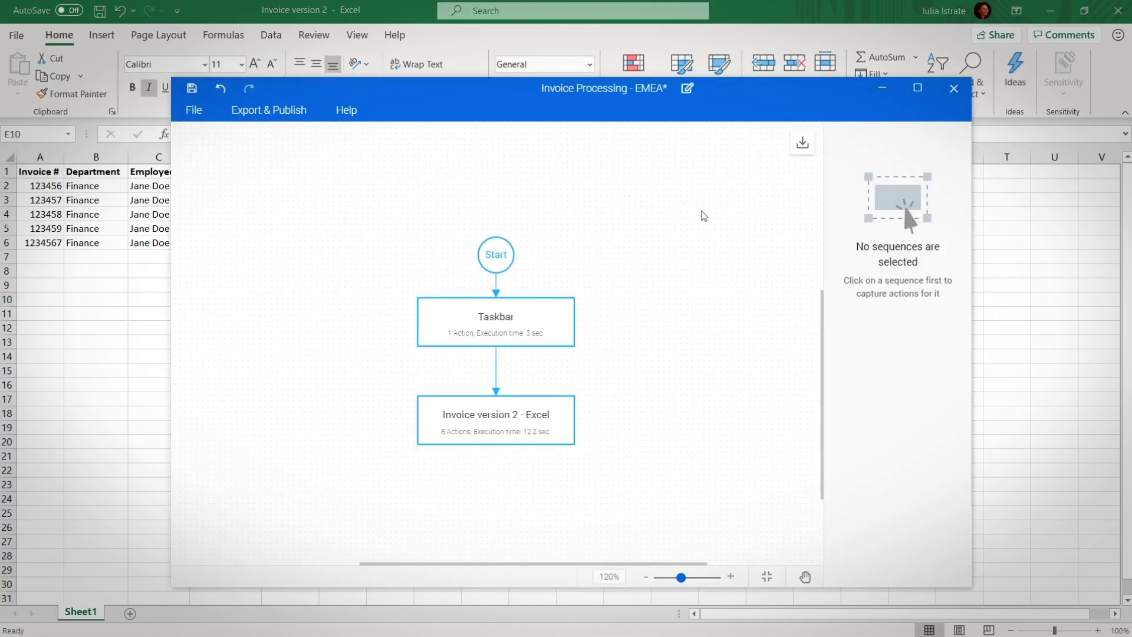
- Review the recorded actions of the Taskbar and Invoice version 2 - Excel sequences
click(503, 325)
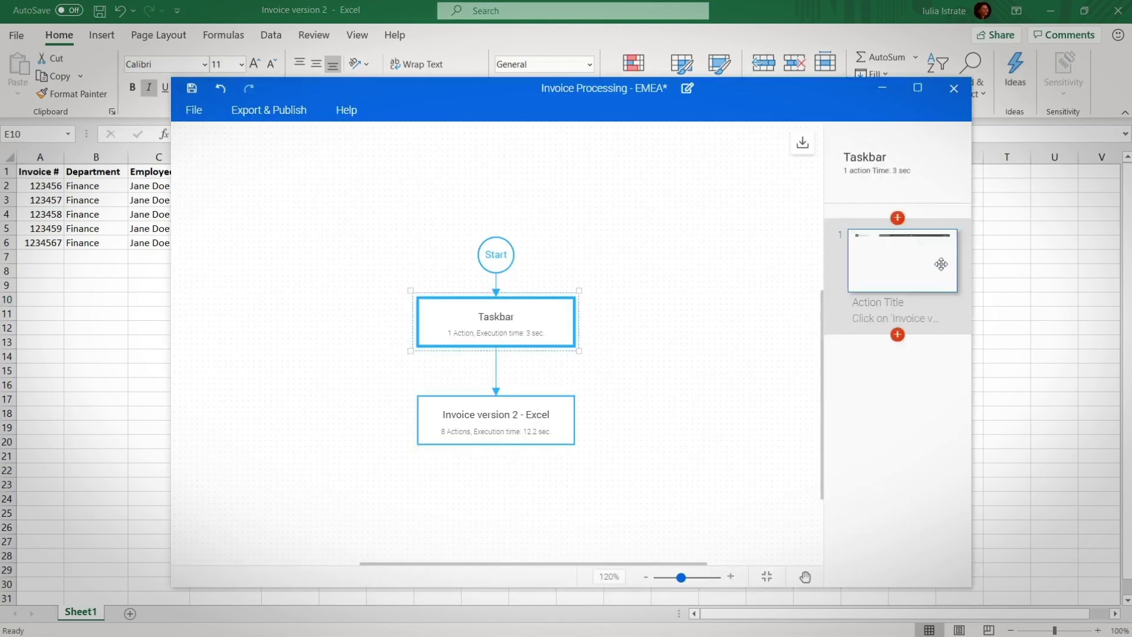
click(471, 421)
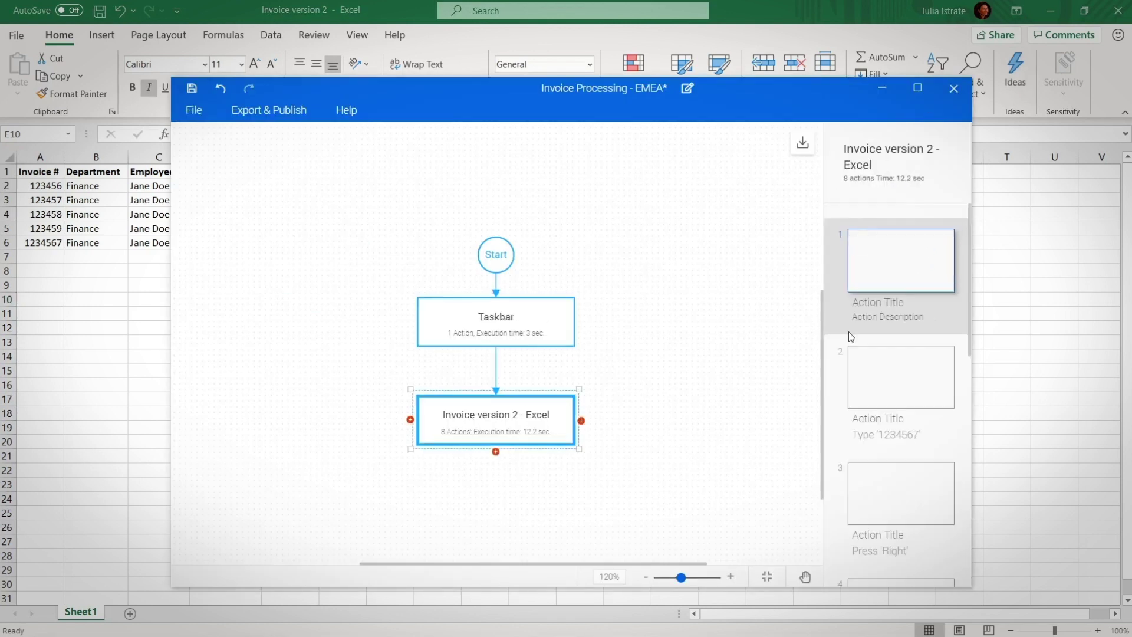
scroll(935, 283, down, 5)
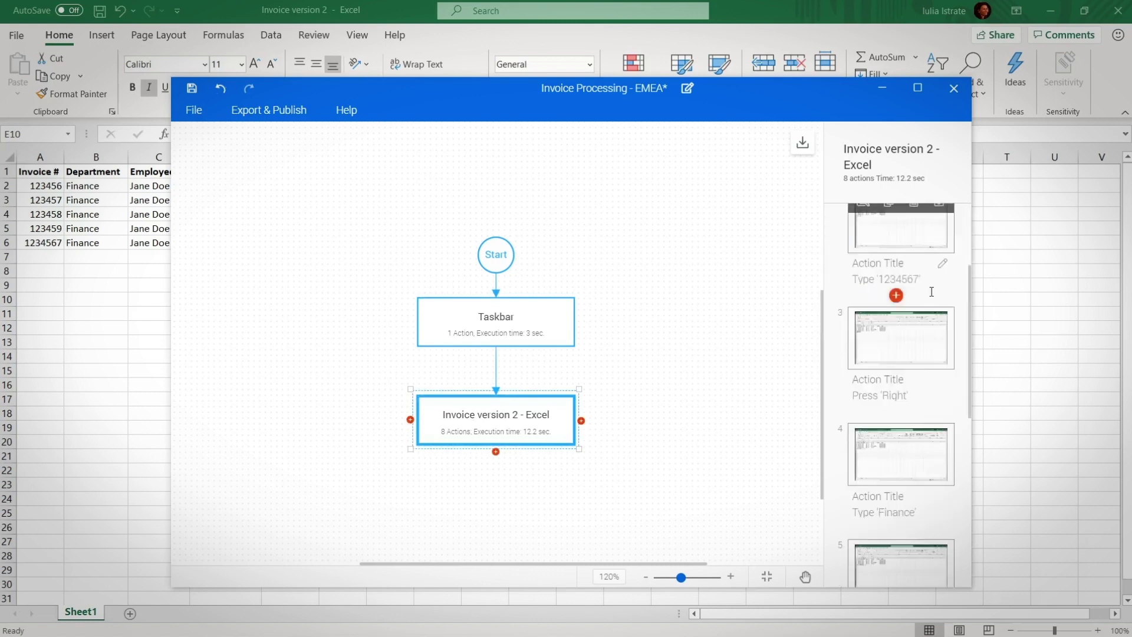
scroll(932, 292, down, 3)
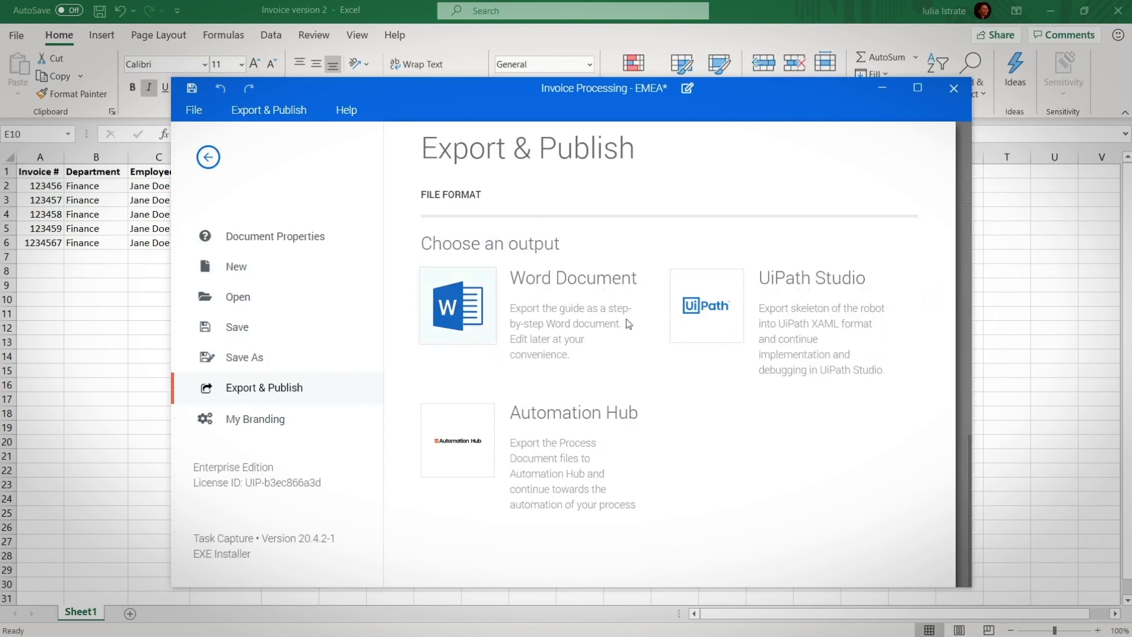
- Publish the Invoice Processing - EMEA process document to Automation Hub
click(454, 422)
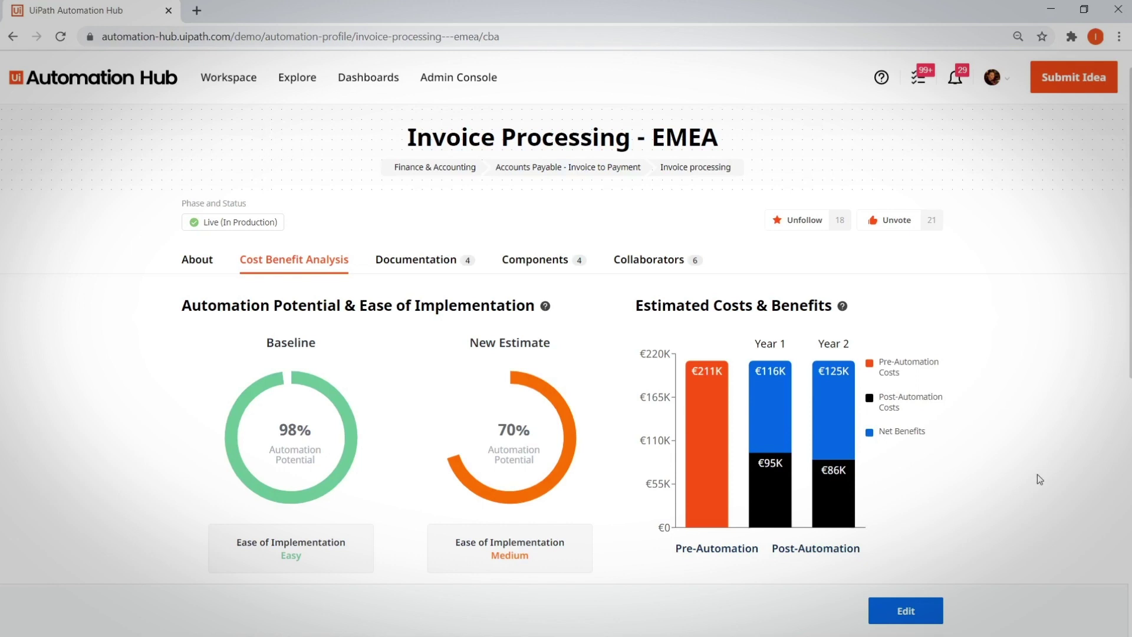
- Put the Invoice Processing - EMEA Cost Benefit Analysis into edit mode
click(935, 608)
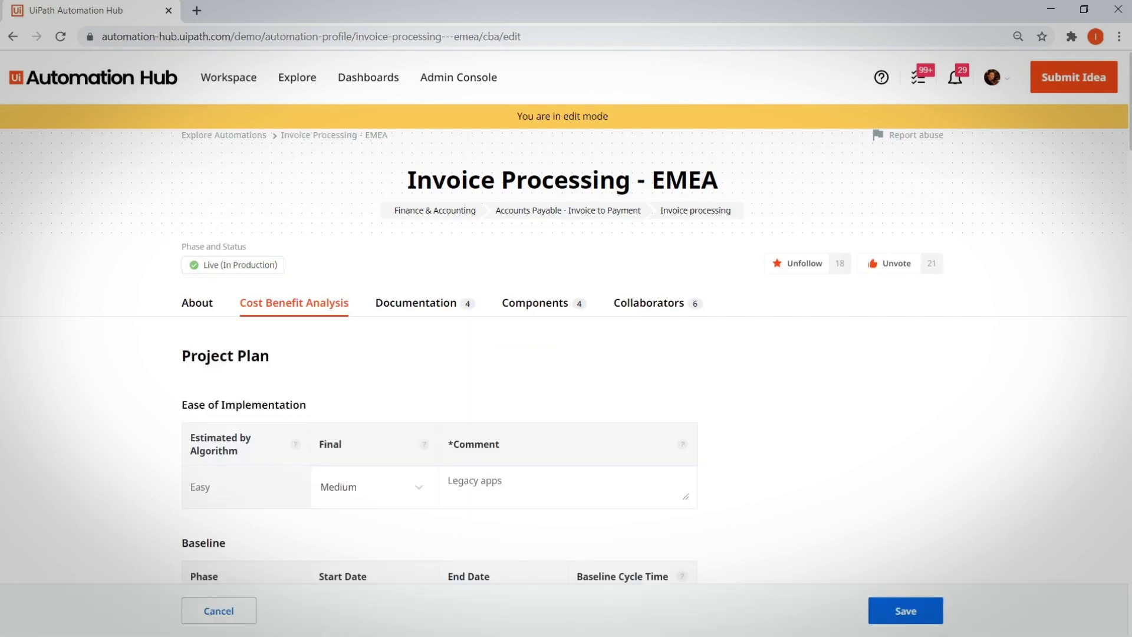
- Go through the Cost Estimates and Running Costs tables, then save the cost benefit edits
scroll(562, 354, down, 3)
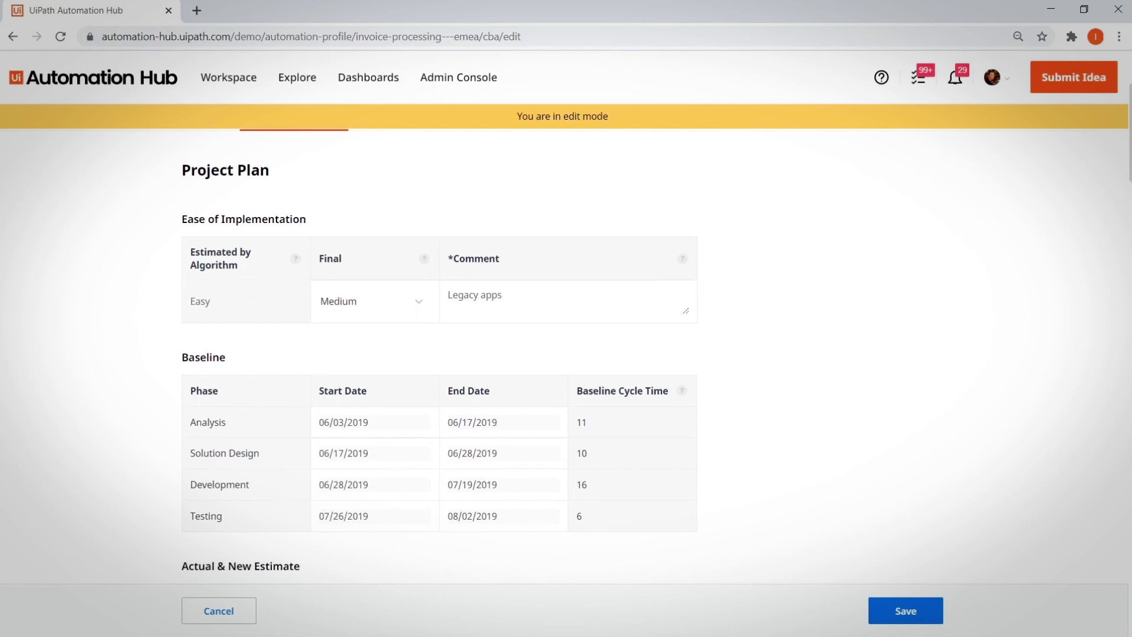
scroll(562, 354, down, 3)
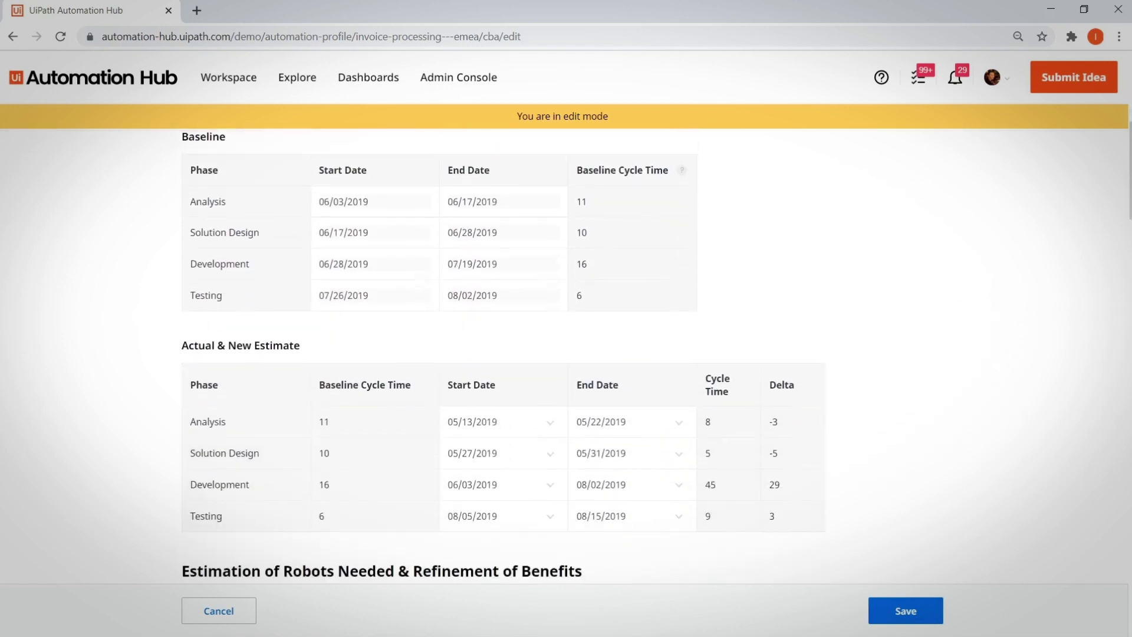
scroll(521, 355, down, 5)
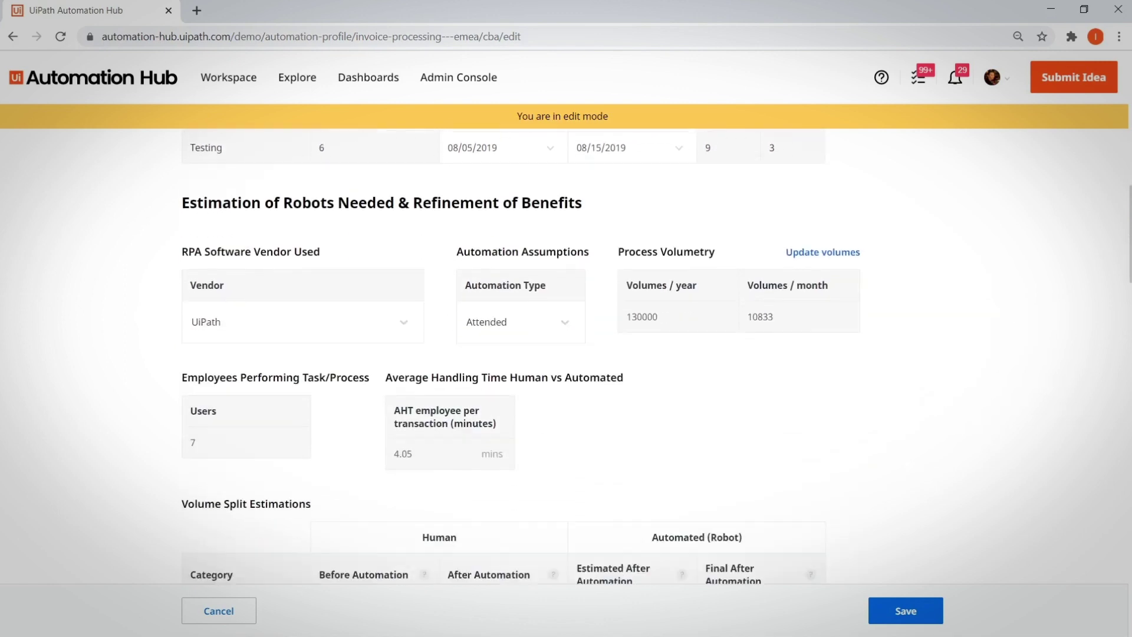
scroll(521, 356, down, 4)
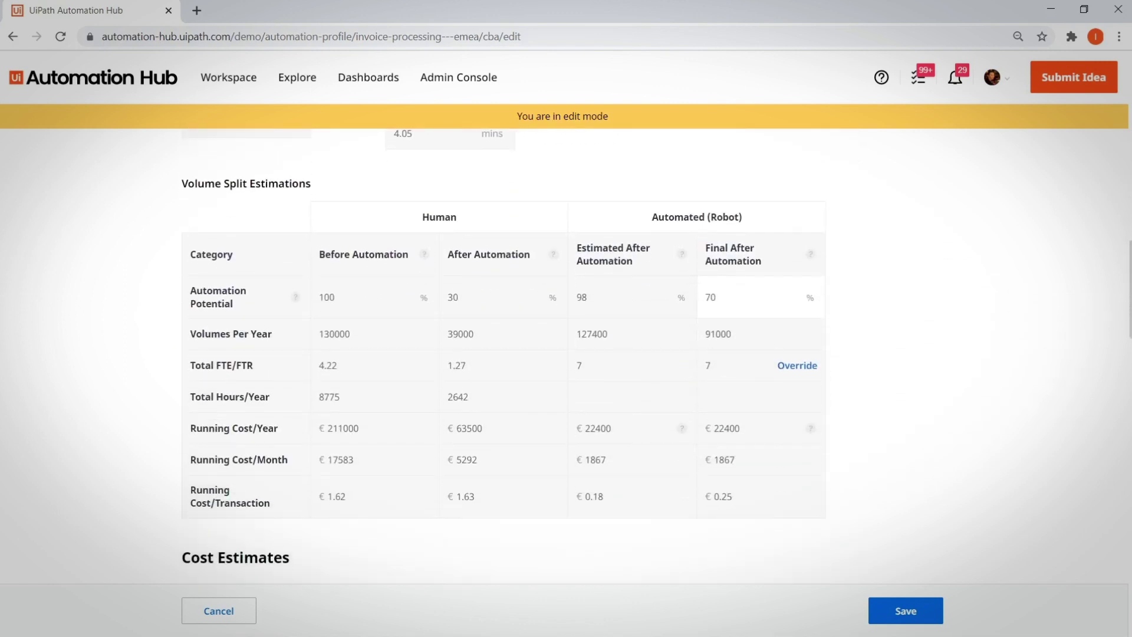
scroll(520, 355, down, 5)
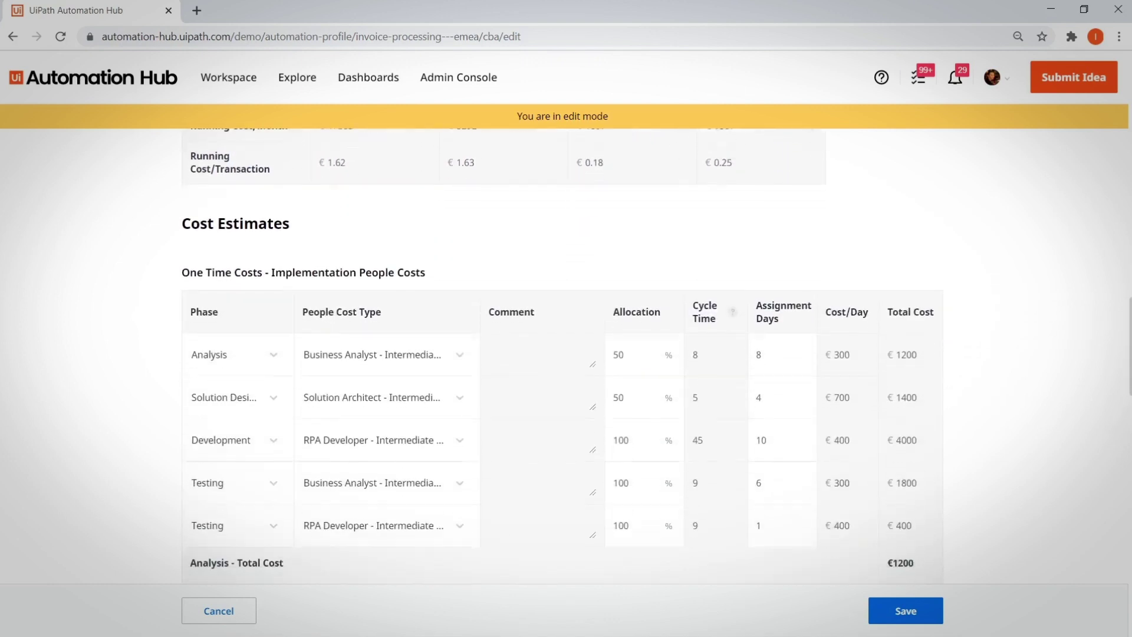
scroll(521, 356, down, 1)
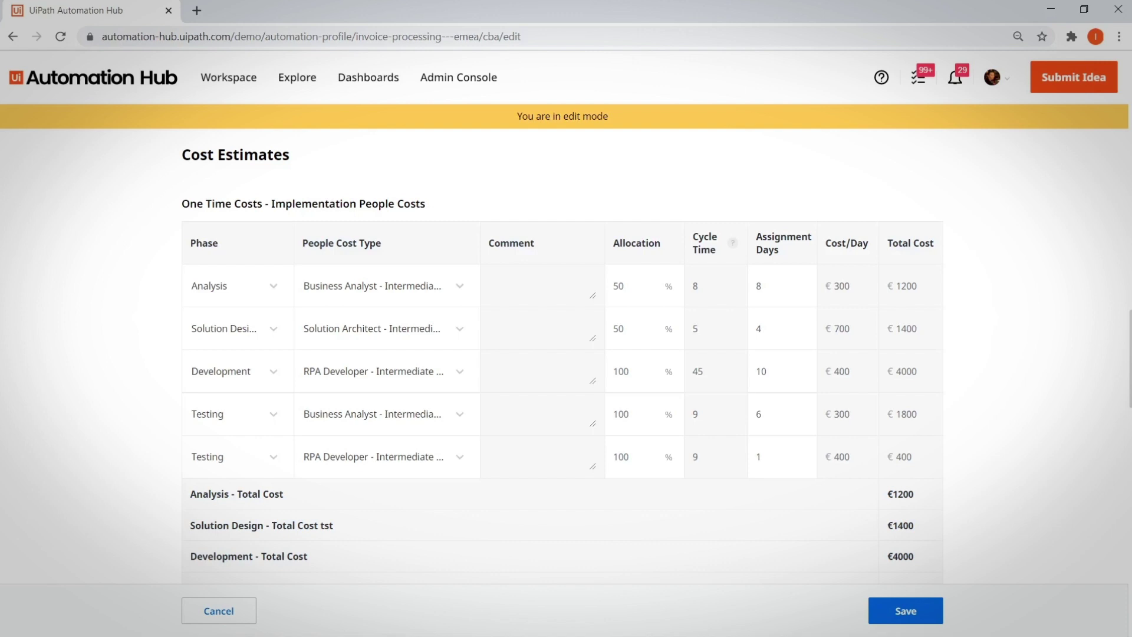
scroll(562, 365, down, 5)
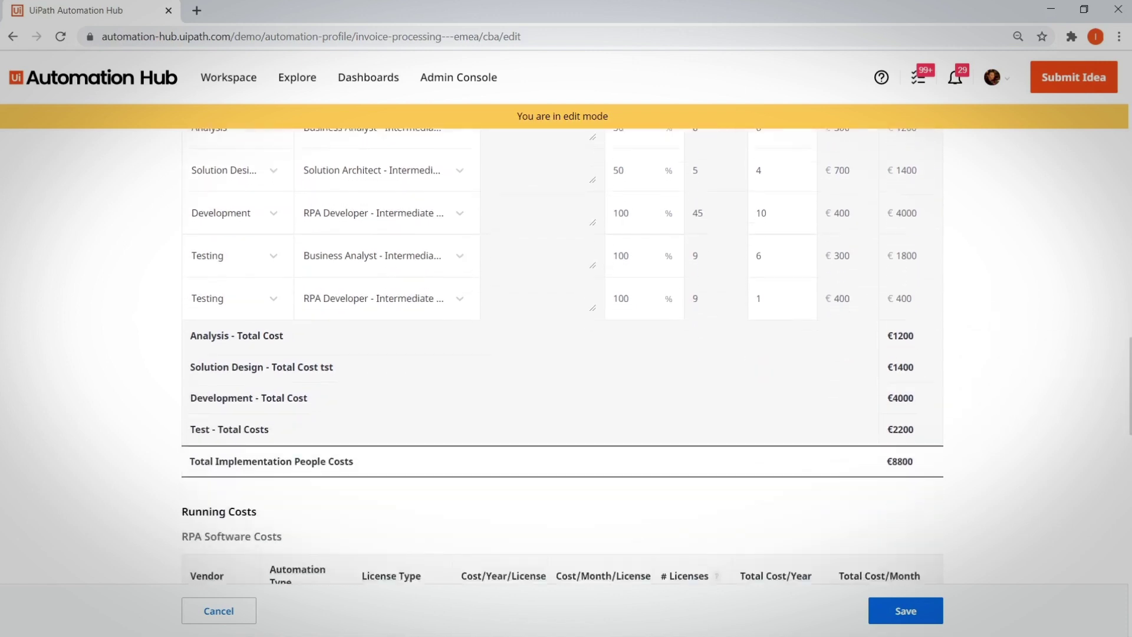
scroll(562, 353, down, 3)
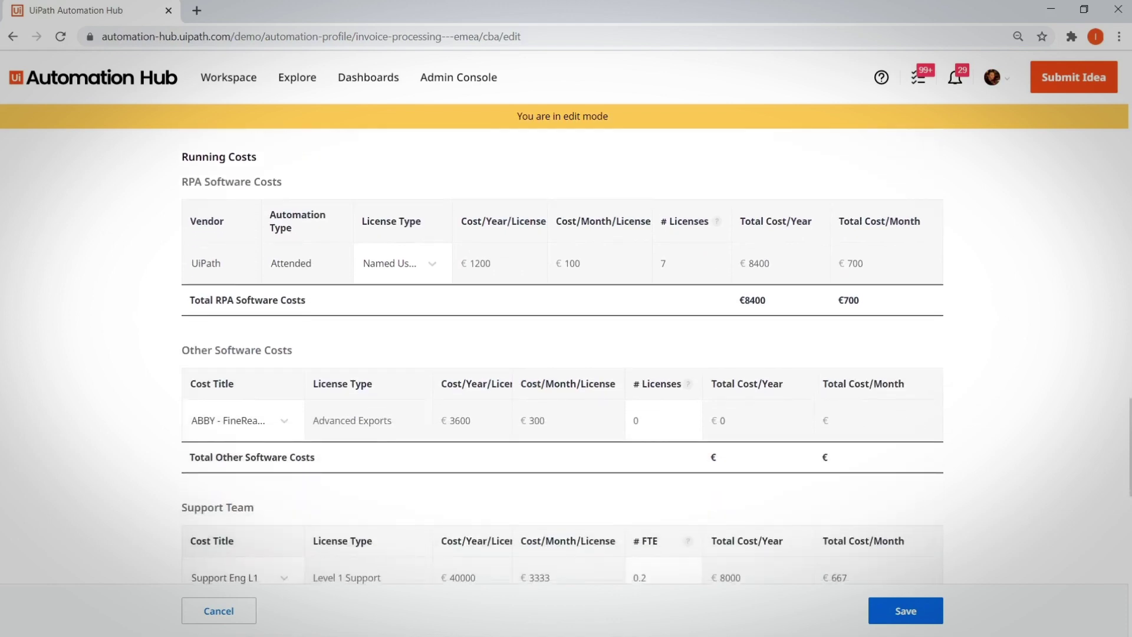
scroll(563, 358, down, 3)
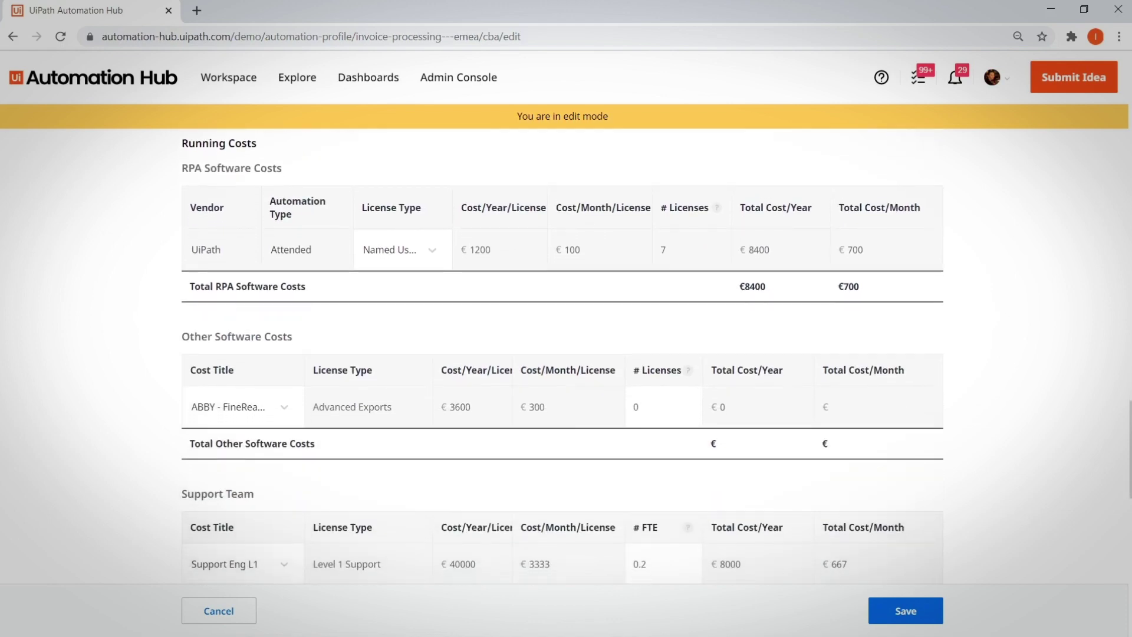
scroll(563, 358, down, 5)
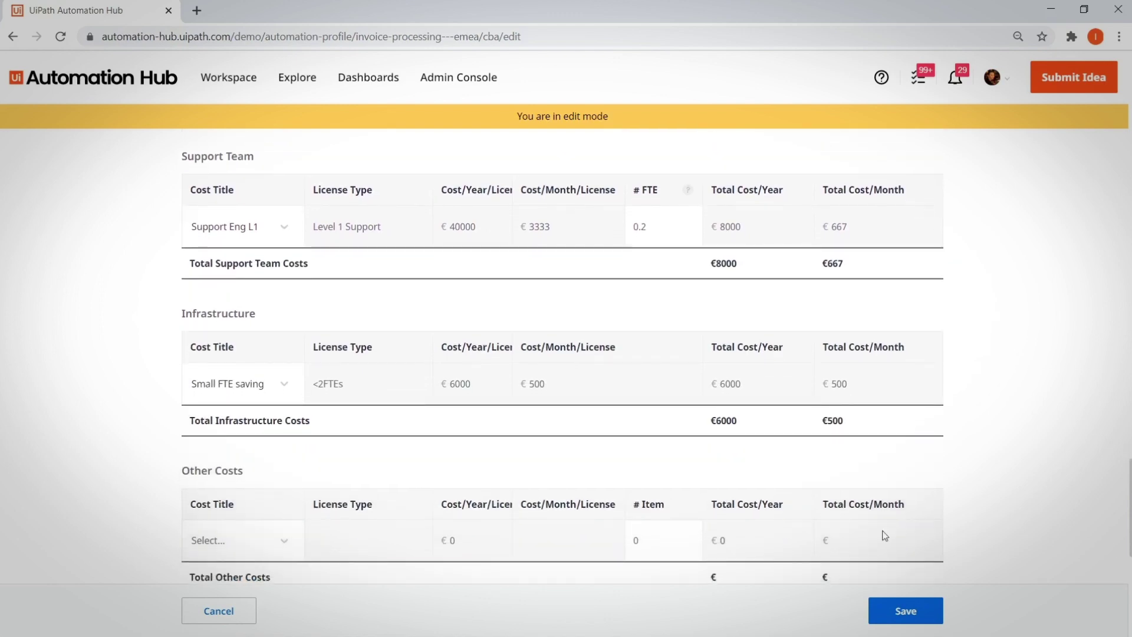
click(886, 615)
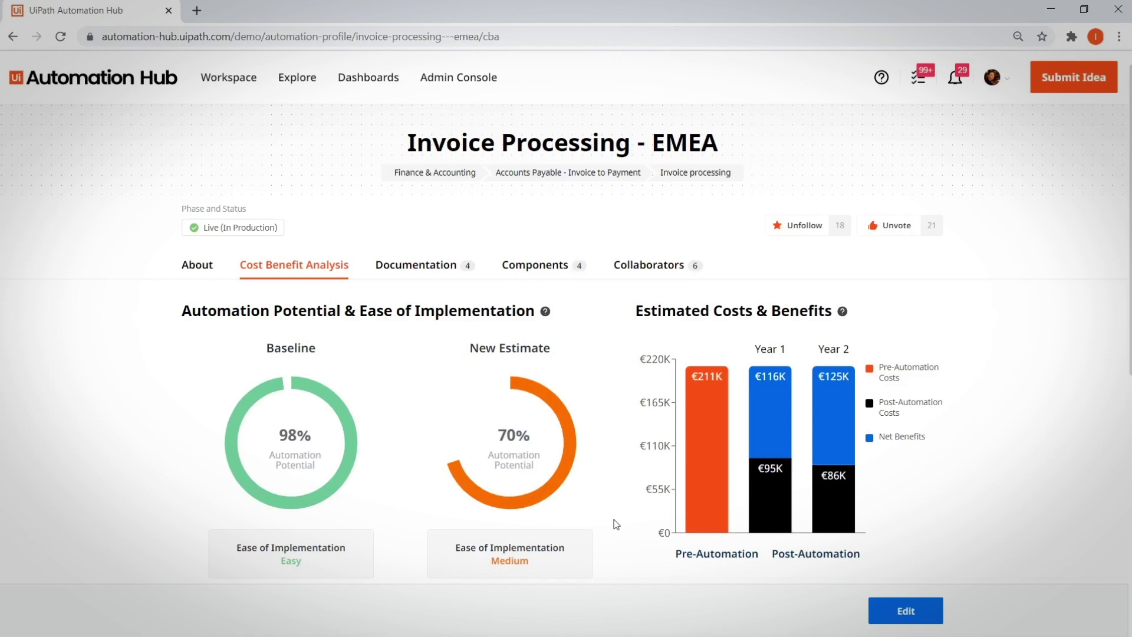
- Inspect the Estimated Costs & Benefits bars, then scroll down to the Project Plan comparison
mouse_move(709, 431)
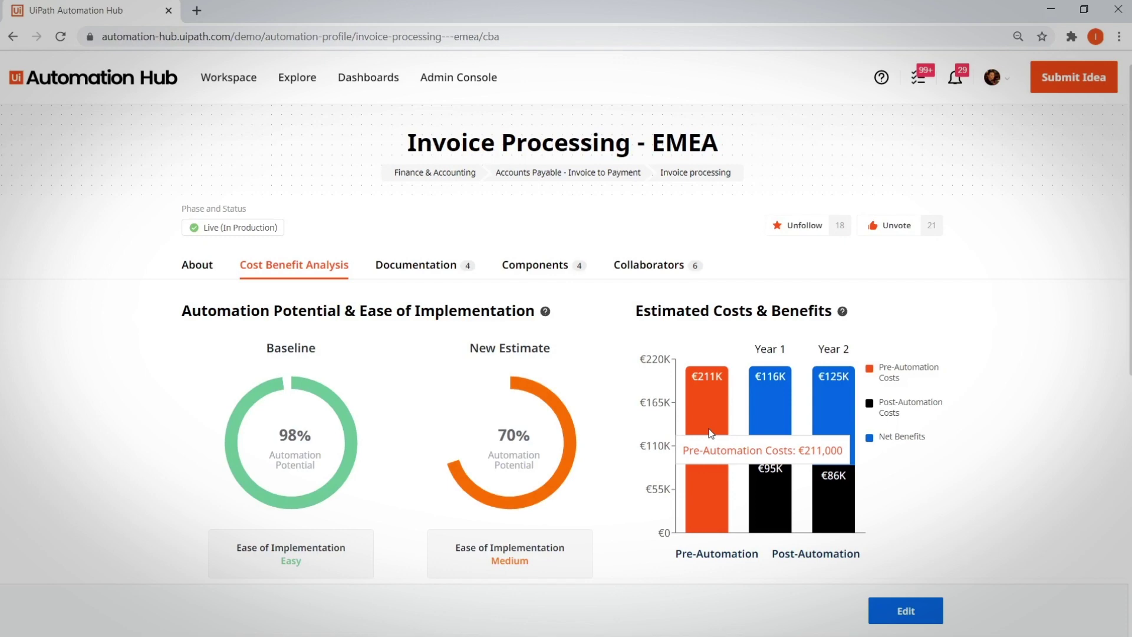
mouse_move(776, 501)
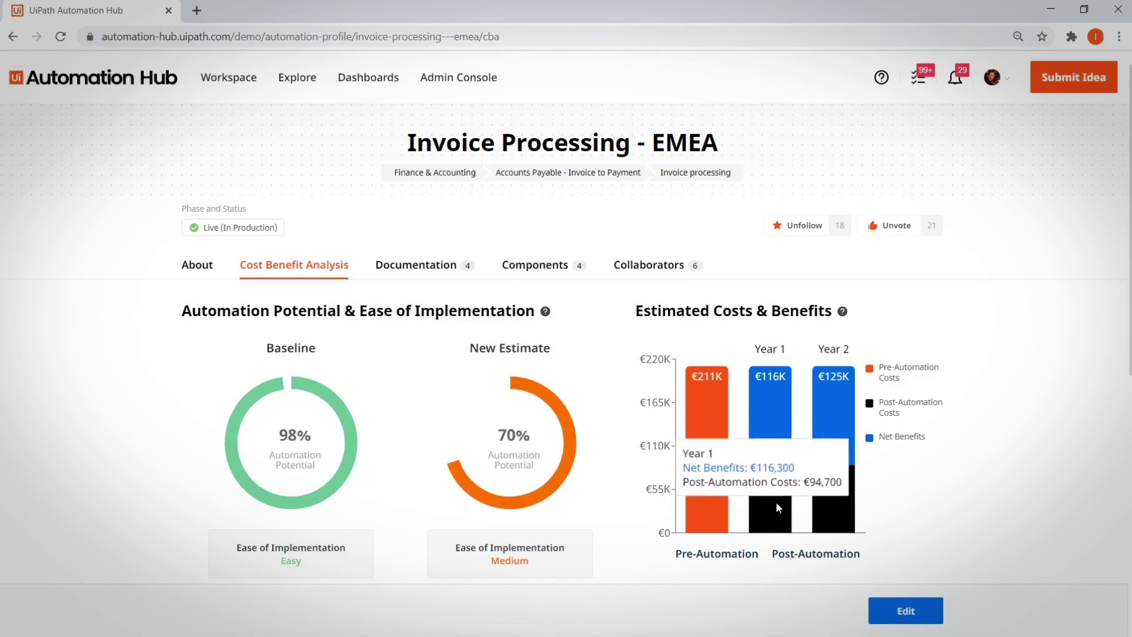
mouse_move(829, 504)
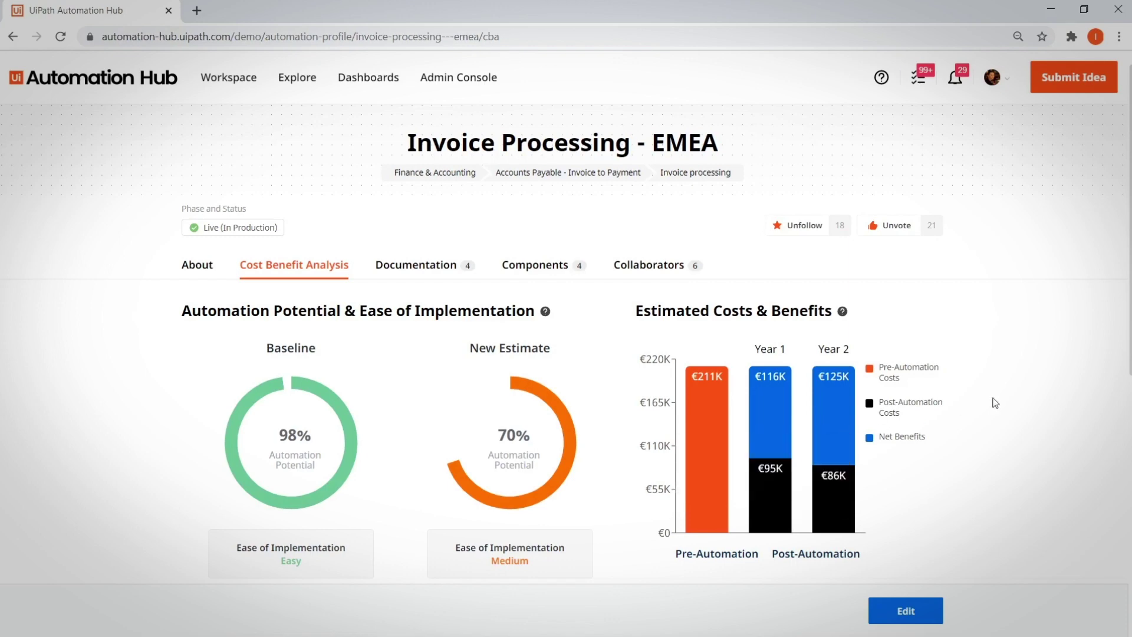
scroll(566, 342, down, 7)
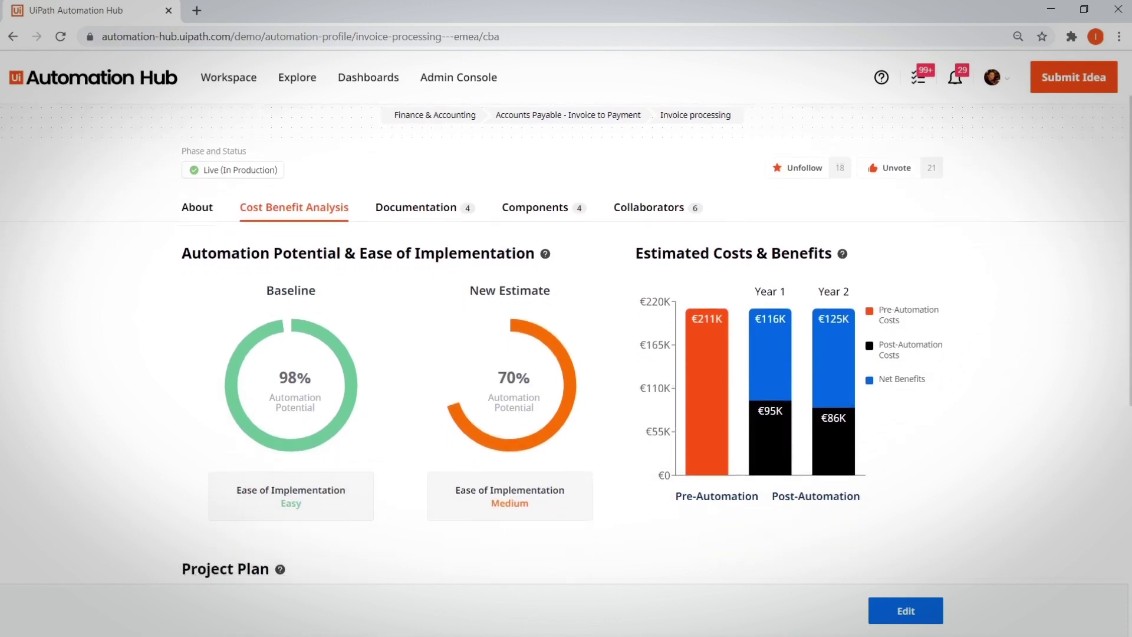
scroll(1126, 619, down, 1)
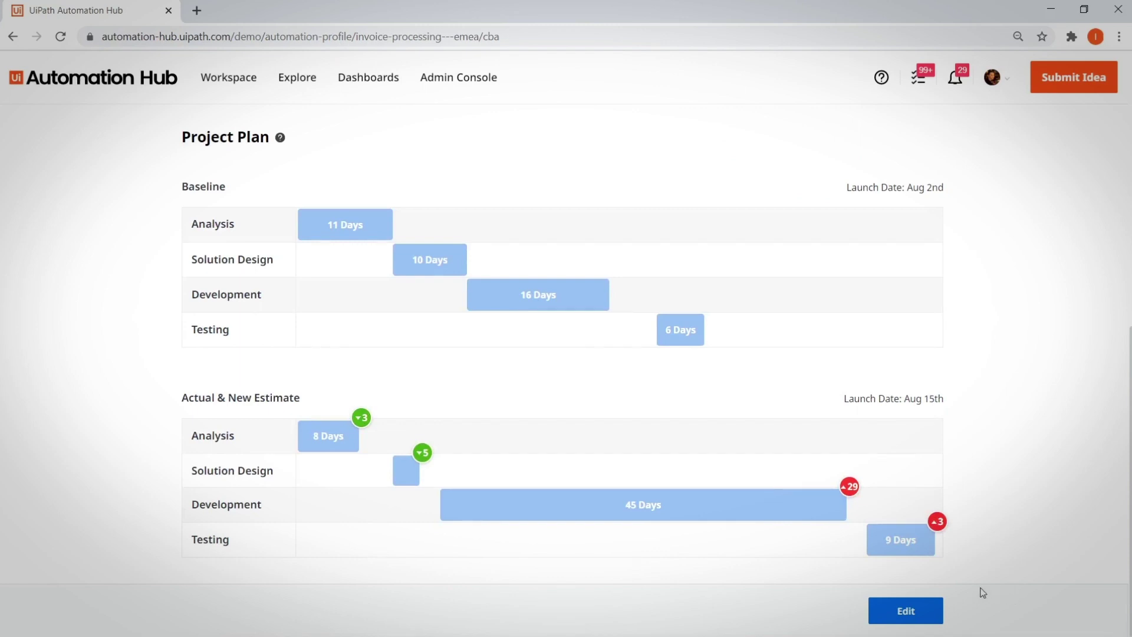
mouse_move(938, 523)
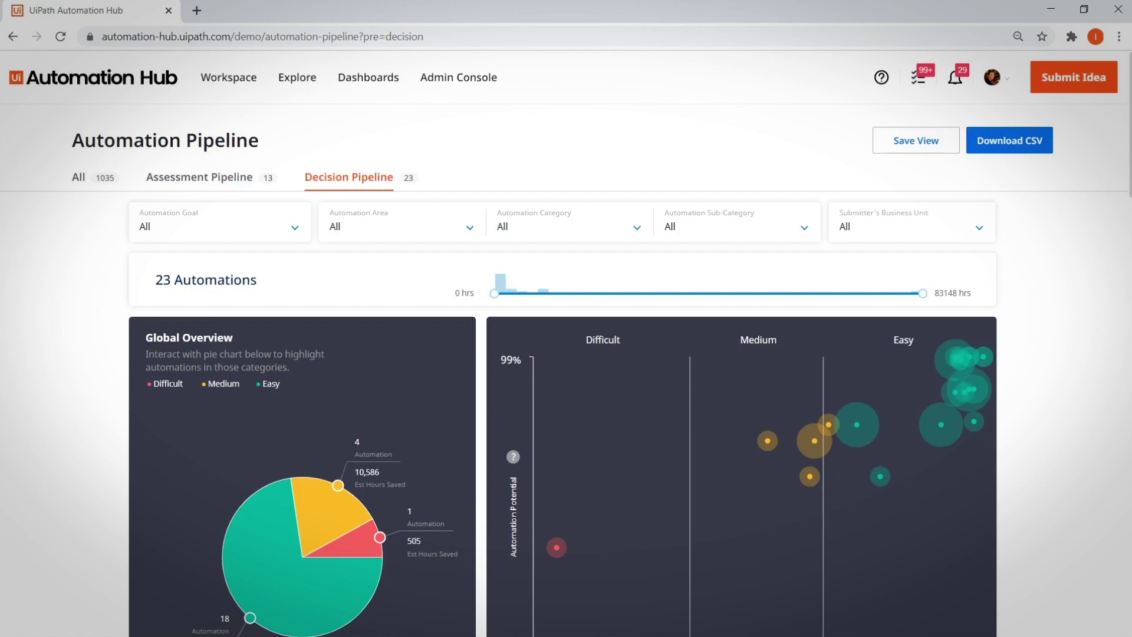
- Scroll through the Decision Pipeline's overview charts and table of 23 automations
scroll(566, 378, down, 1)
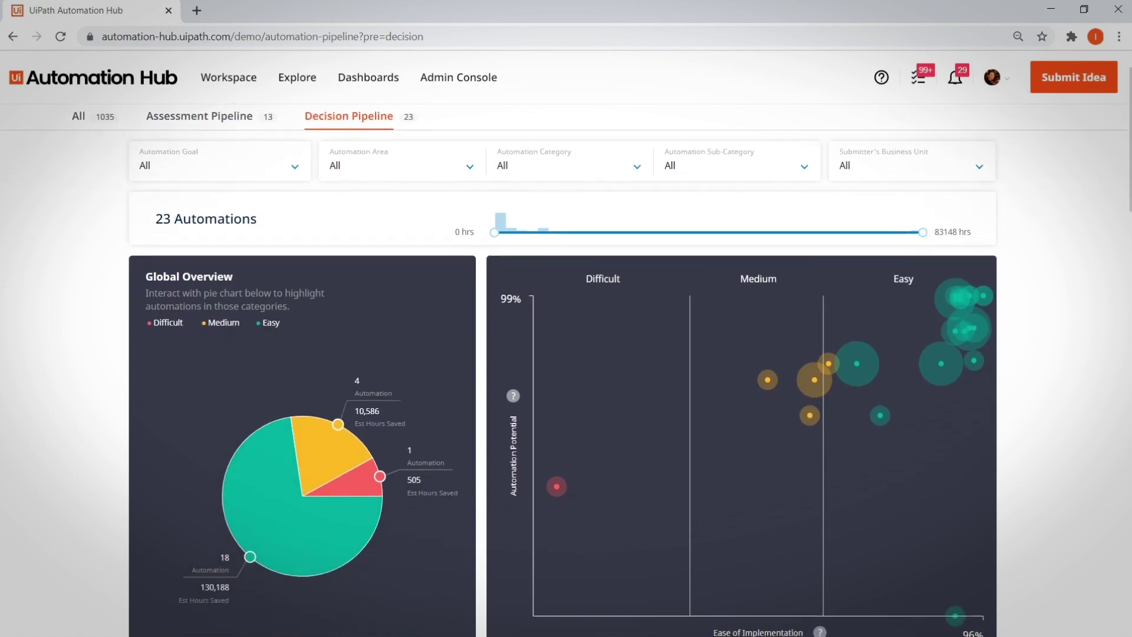
scroll(566, 378, down, 1)
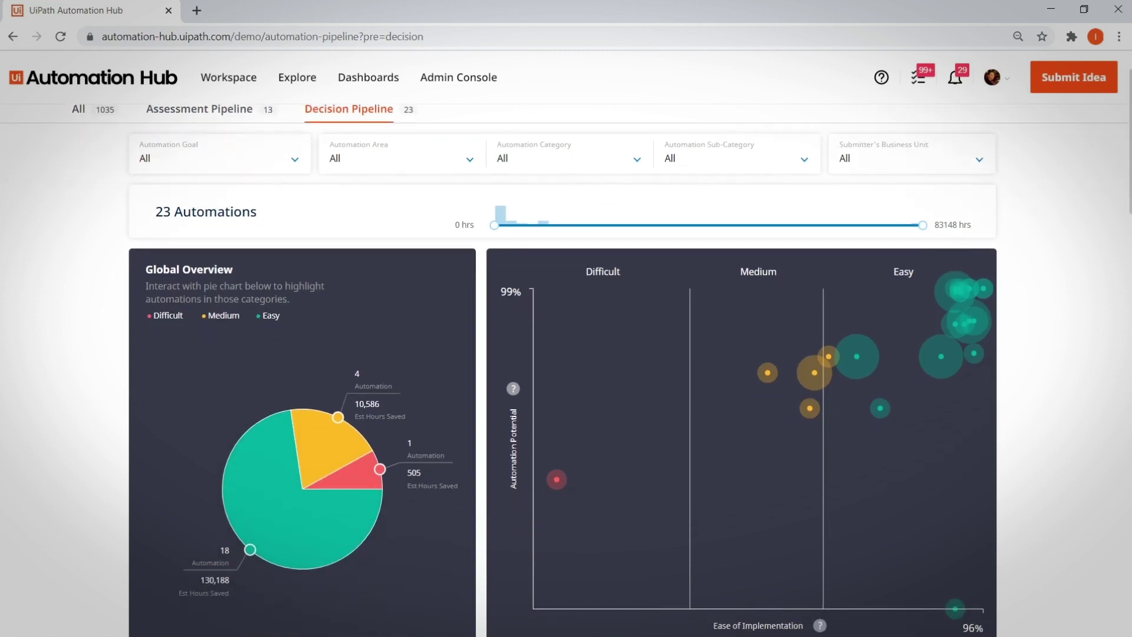
scroll(566, 377, down, 1)
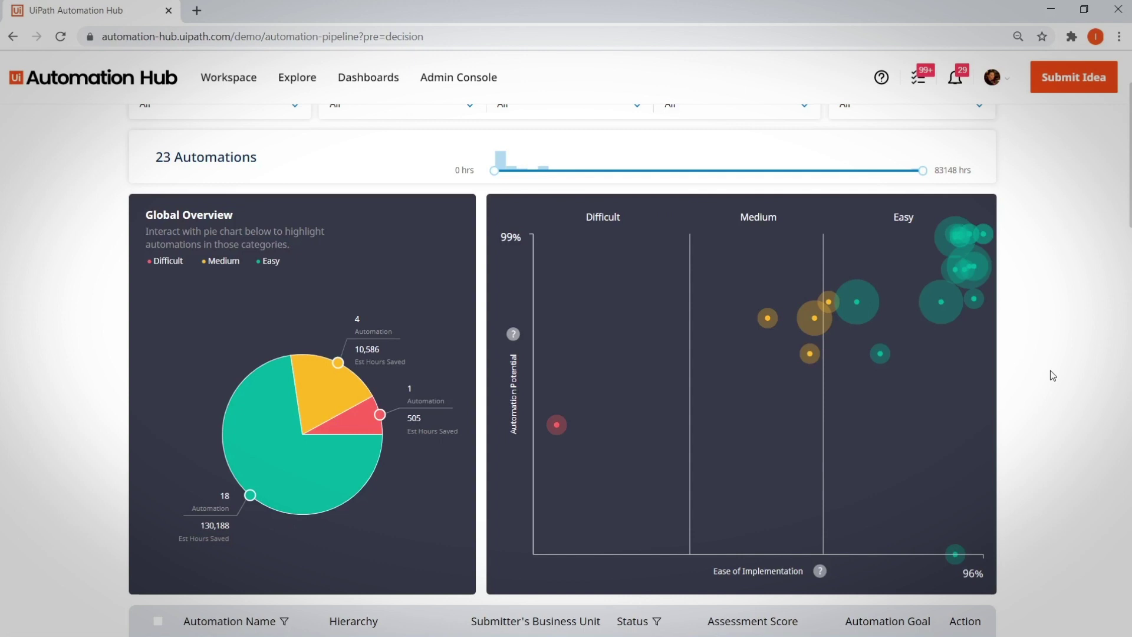
scroll(1130, 329, down, 7)
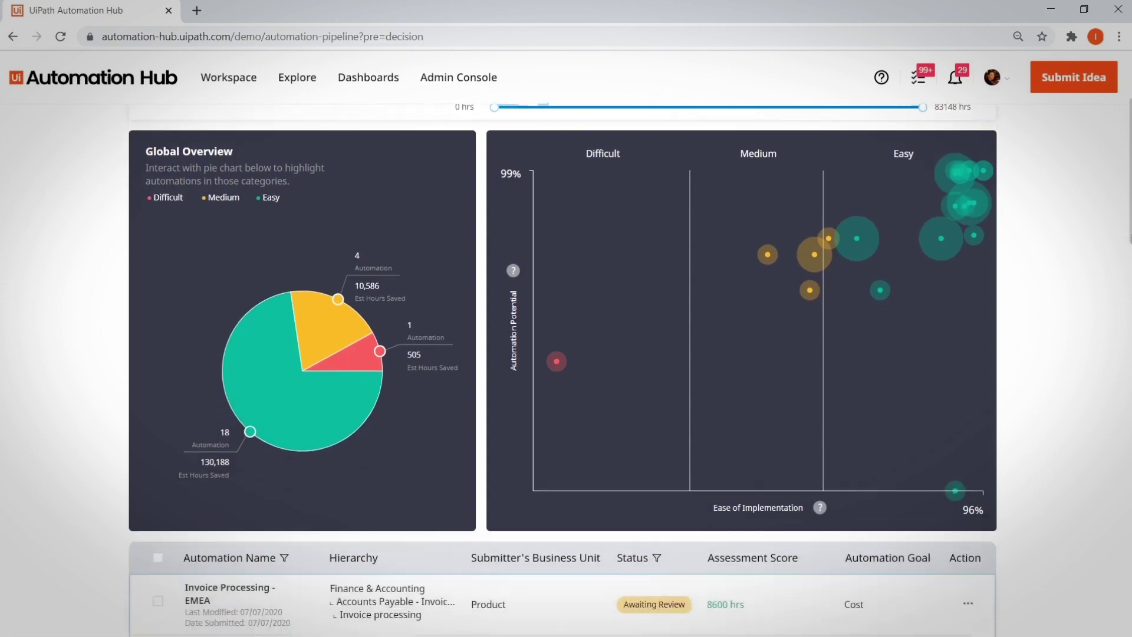
scroll(1130, 329, down, 2)
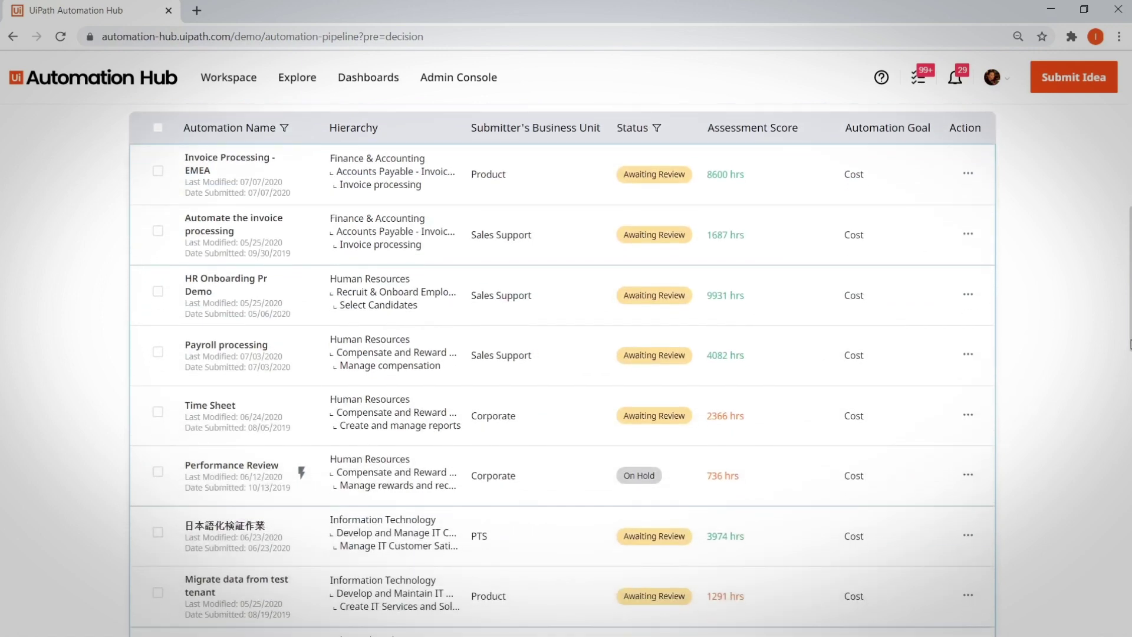
scroll(1130, 344, up, 6)
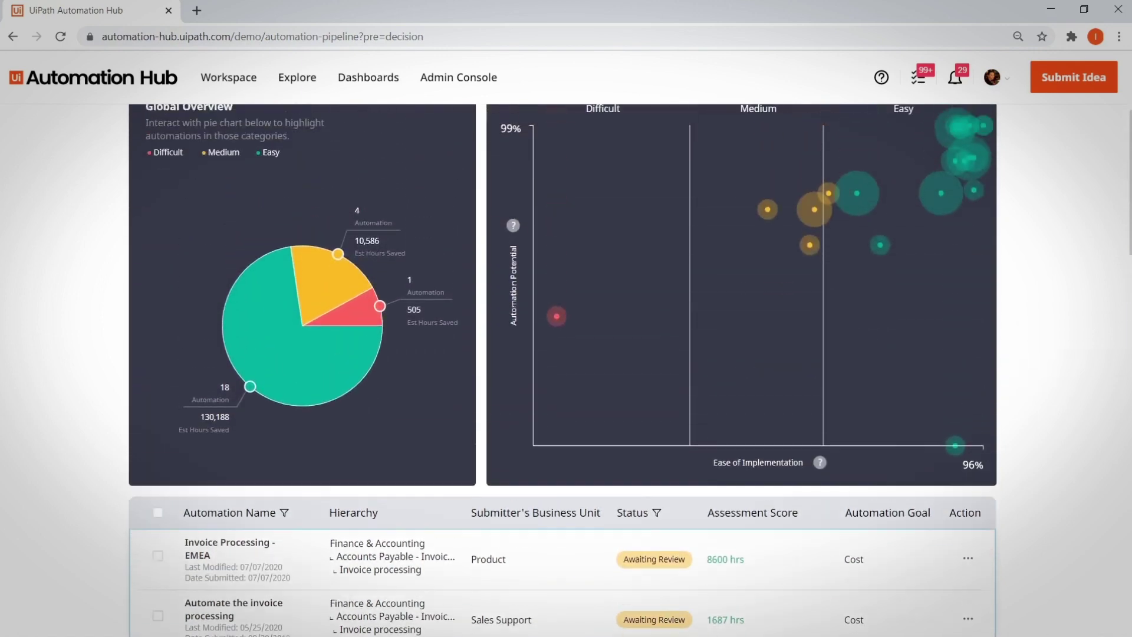
scroll(1130, 344, up, 2)
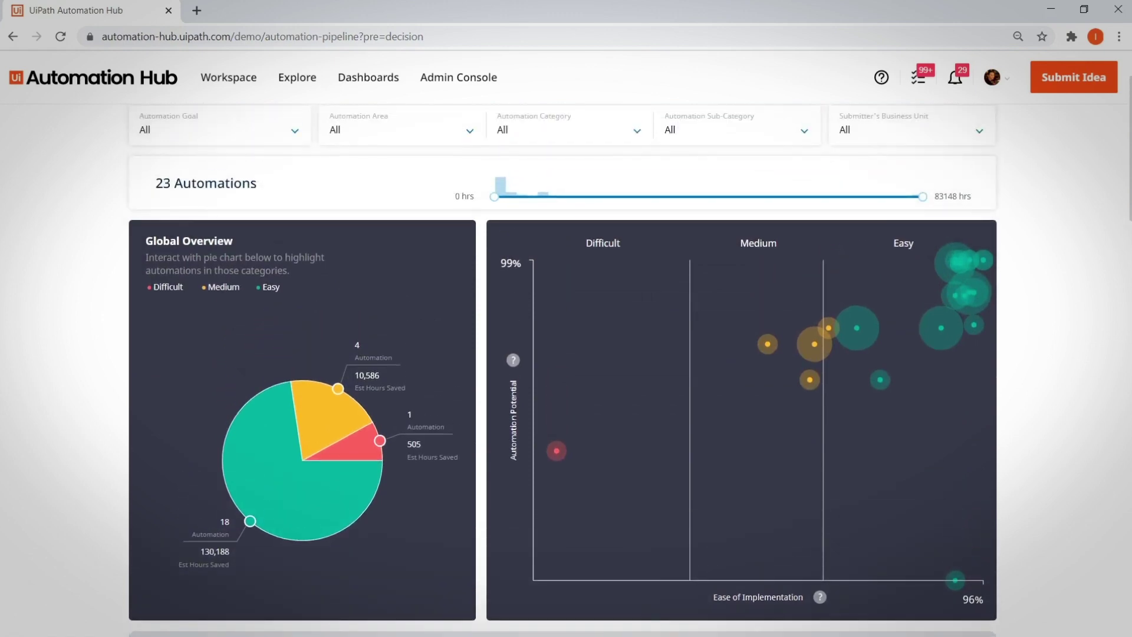
mouse_move(950, 334)
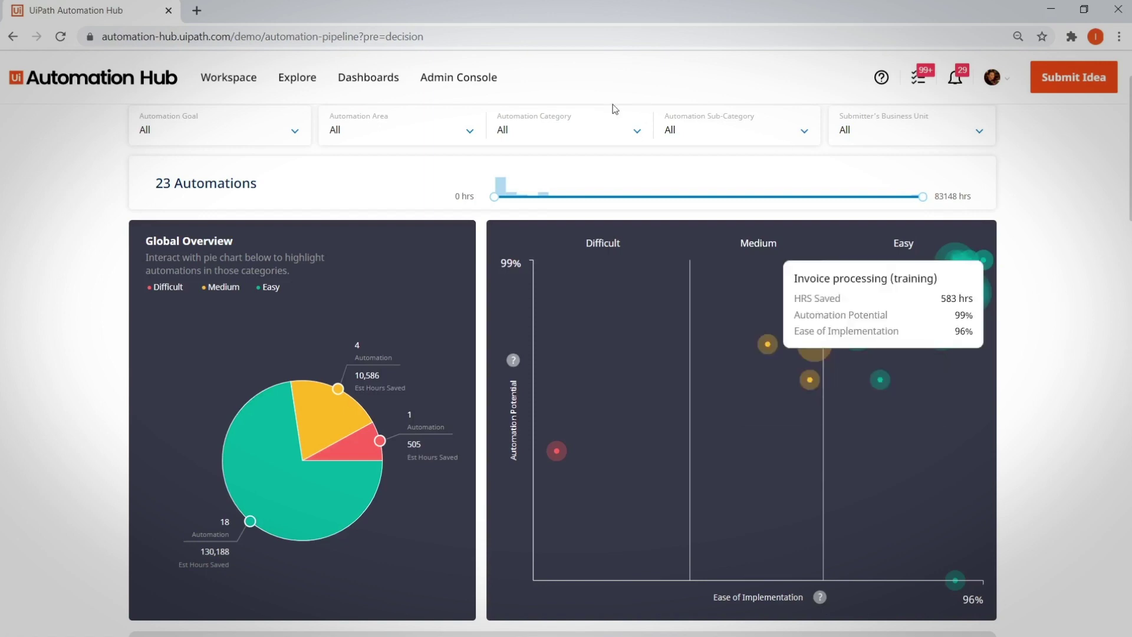
- Filter the Decision Pipeline by the Human Resources automation area, leaving 8 automations
click(472, 131)
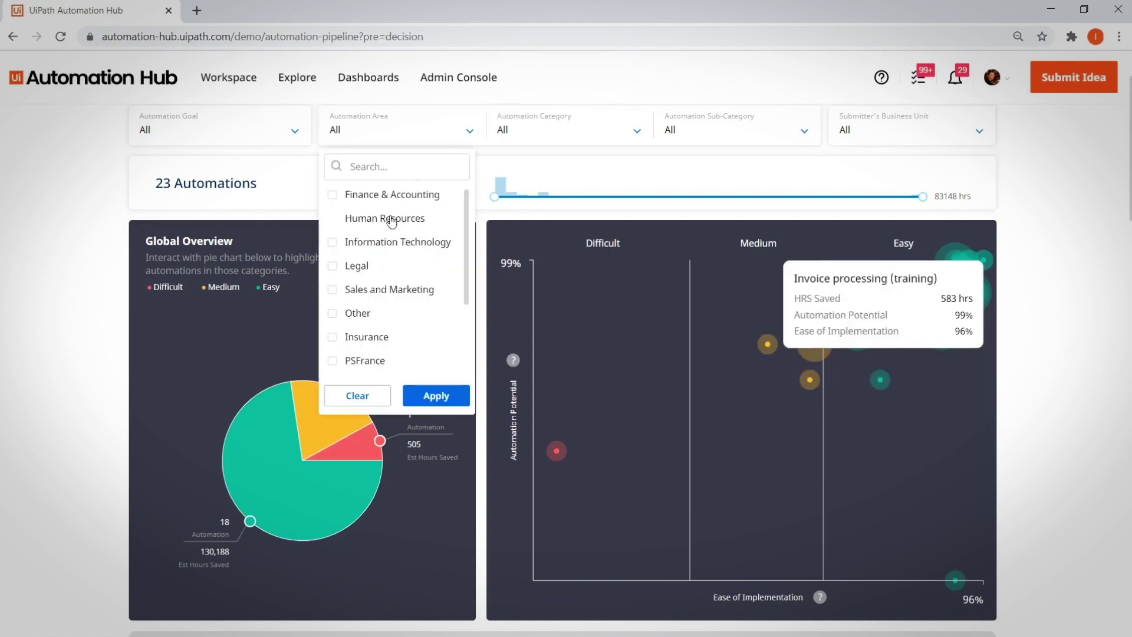
click(391, 221)
click(441, 396)
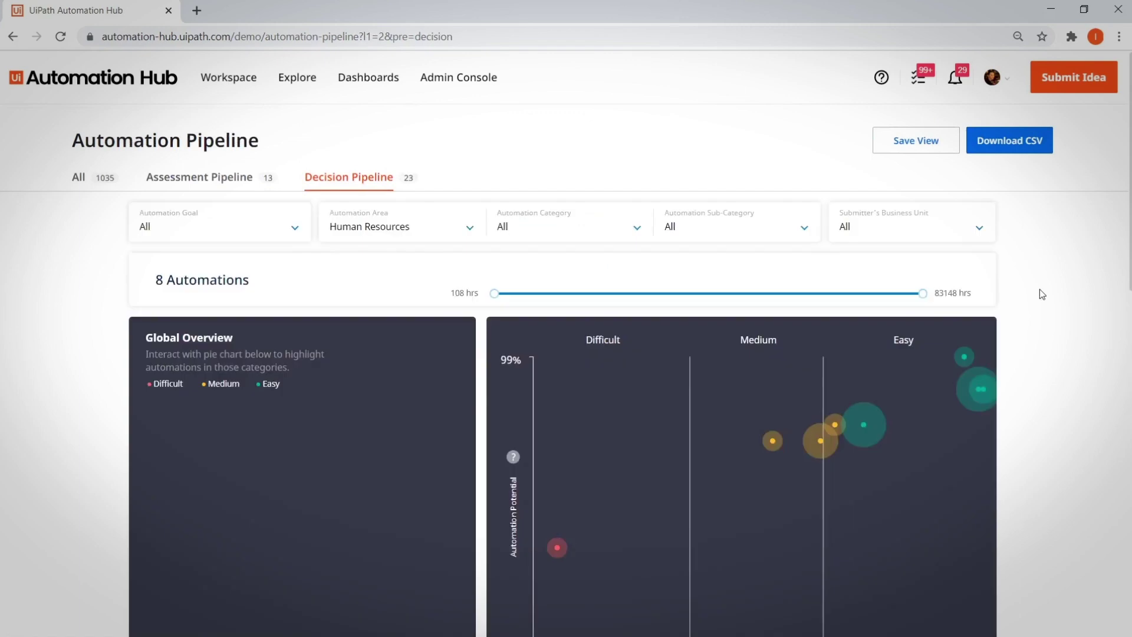
scroll(567, 372, down, 2)
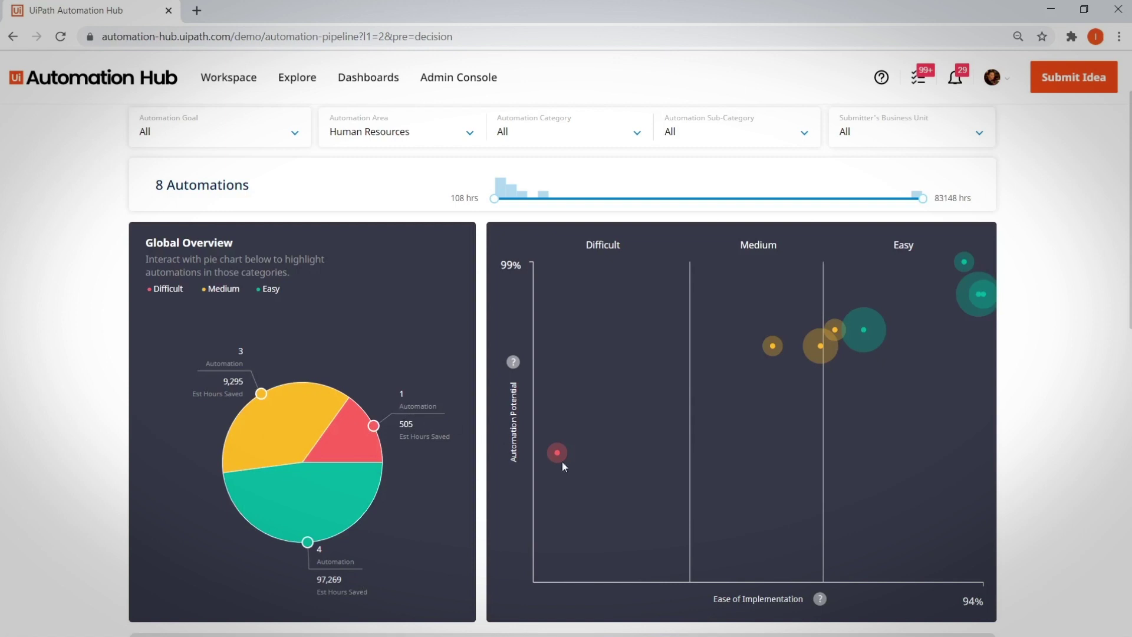
mouse_move(558, 454)
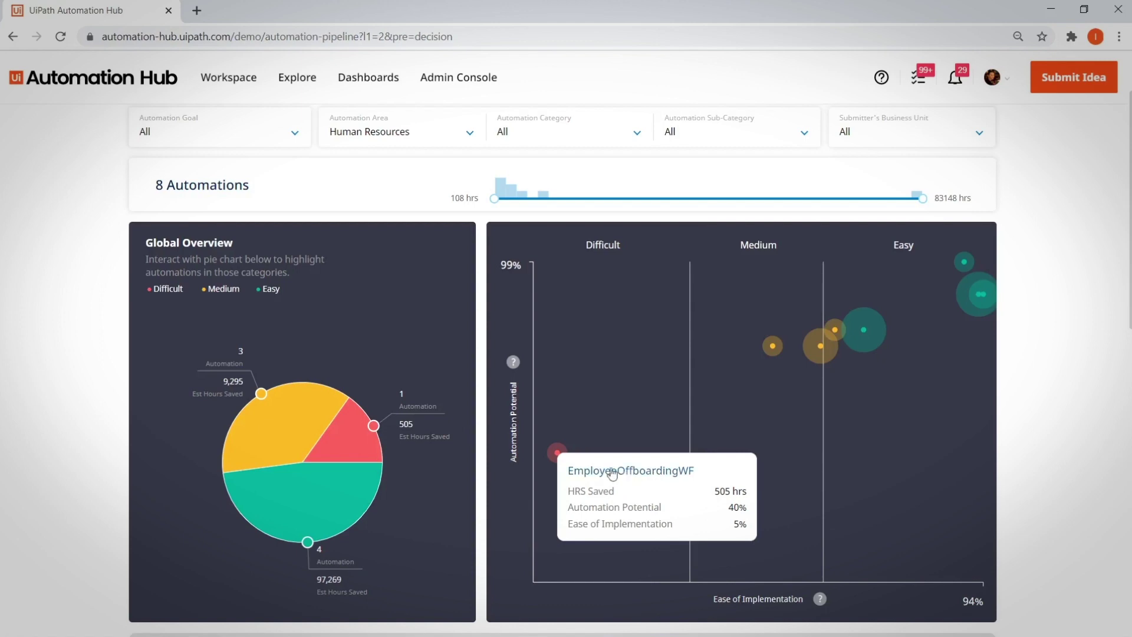
- Approve the HR Onboarding Pr Demo and Payroll processing automations
scroll(1113, 498, down, 8)
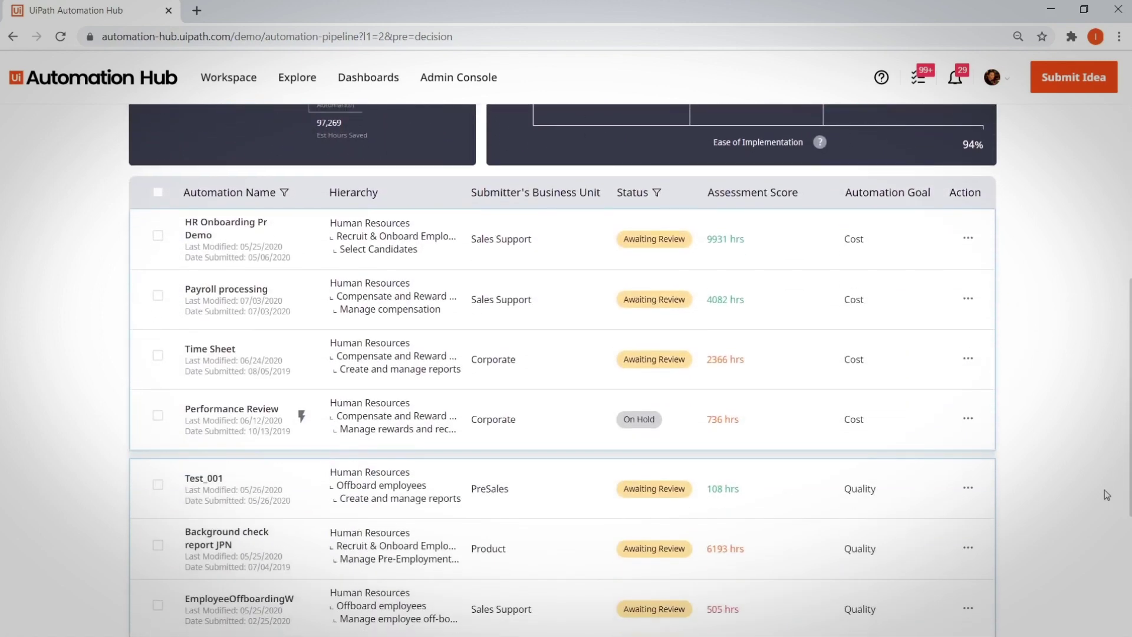
click(157, 235)
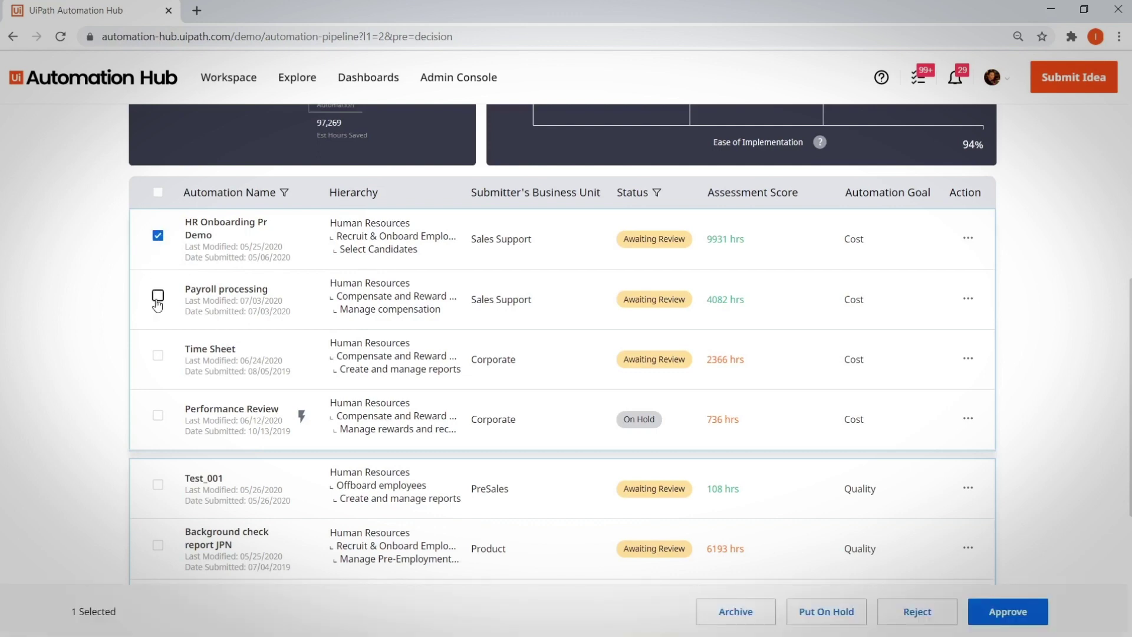
click(158, 295)
click(1002, 613)
click(636, 371)
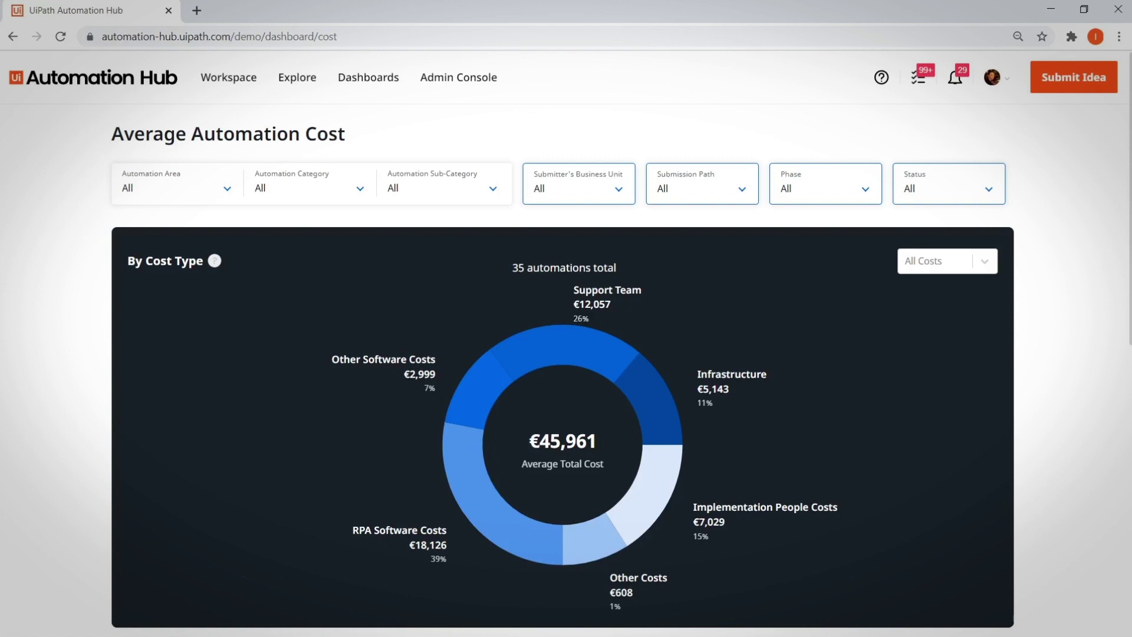
- Review average automation cost by ease of implementation, then switch to the Planning Report dashboard
scroll(563, 370, down, 4)
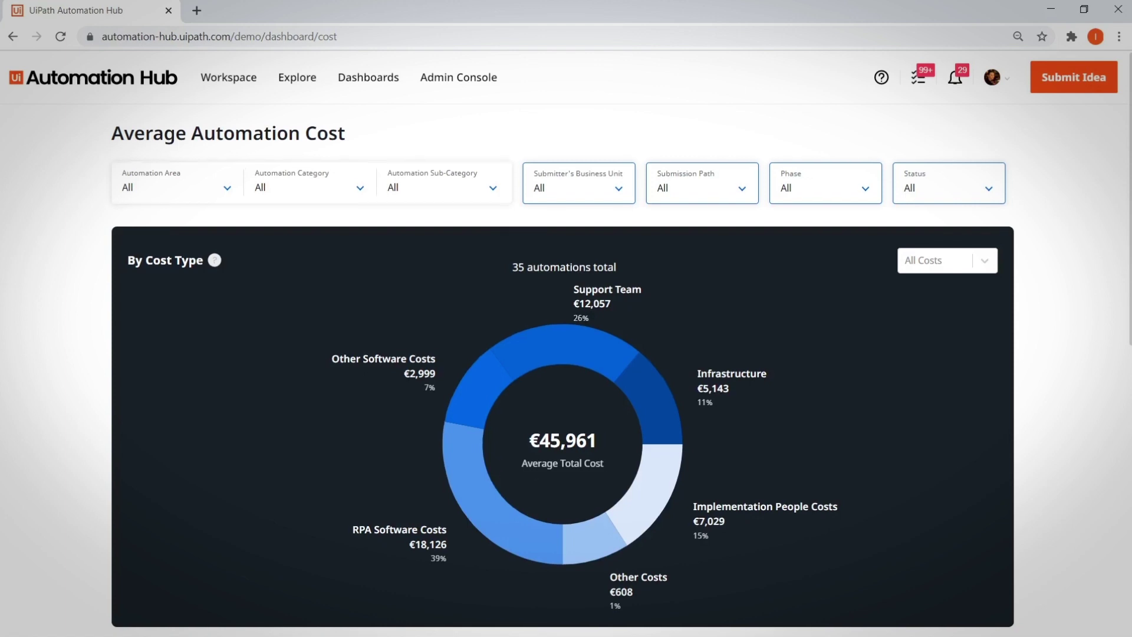
scroll(563, 371, down, 5)
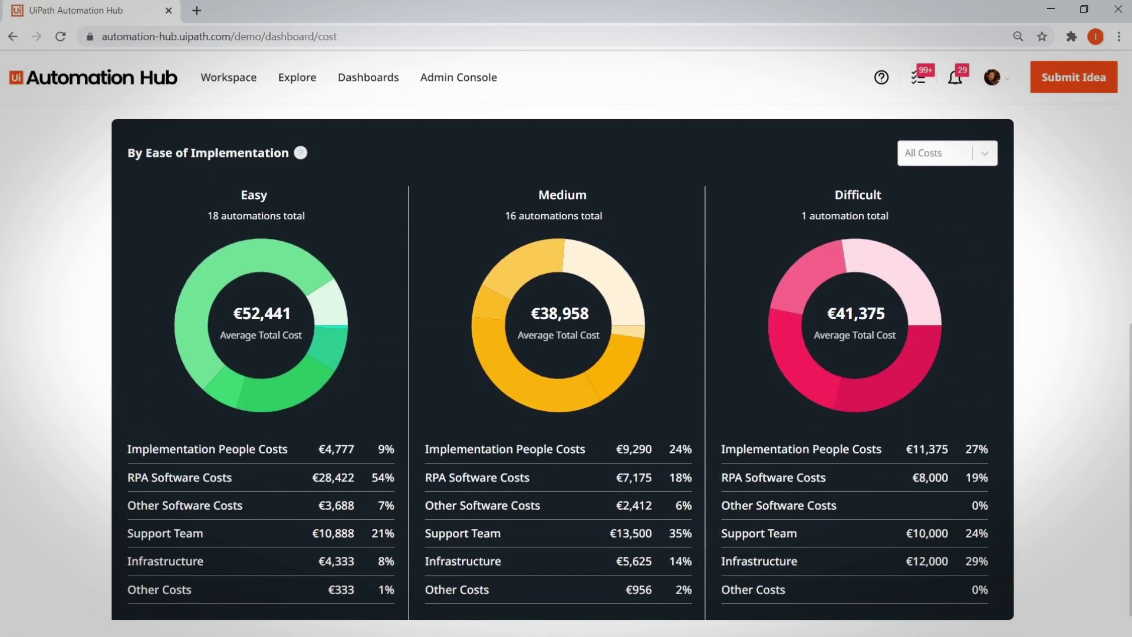
mouse_move(368, 77)
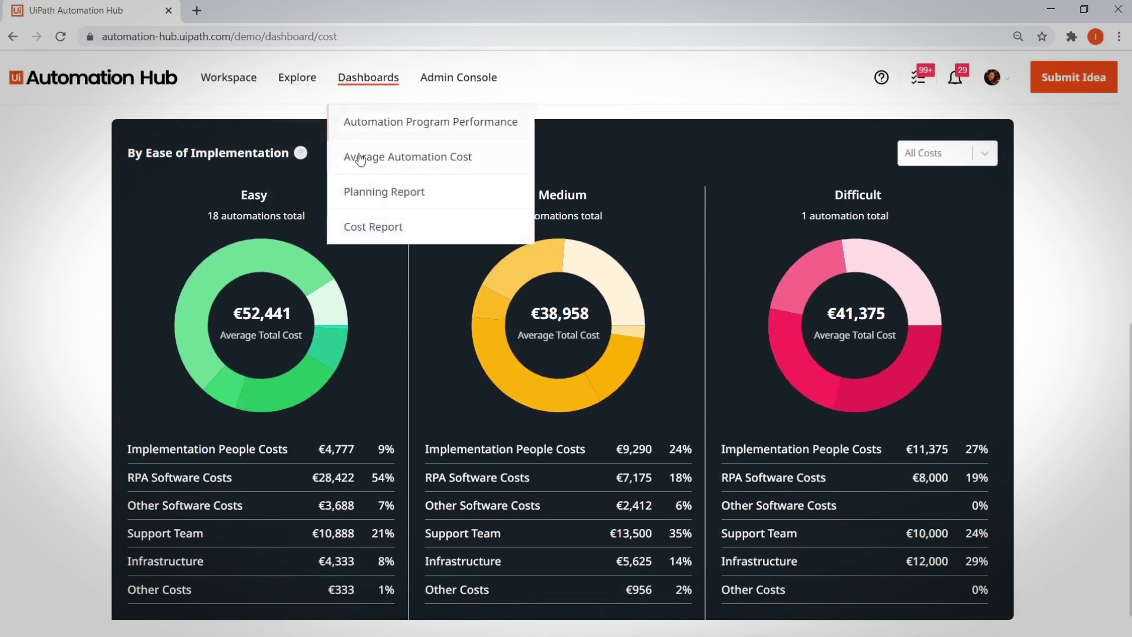
click(390, 190)
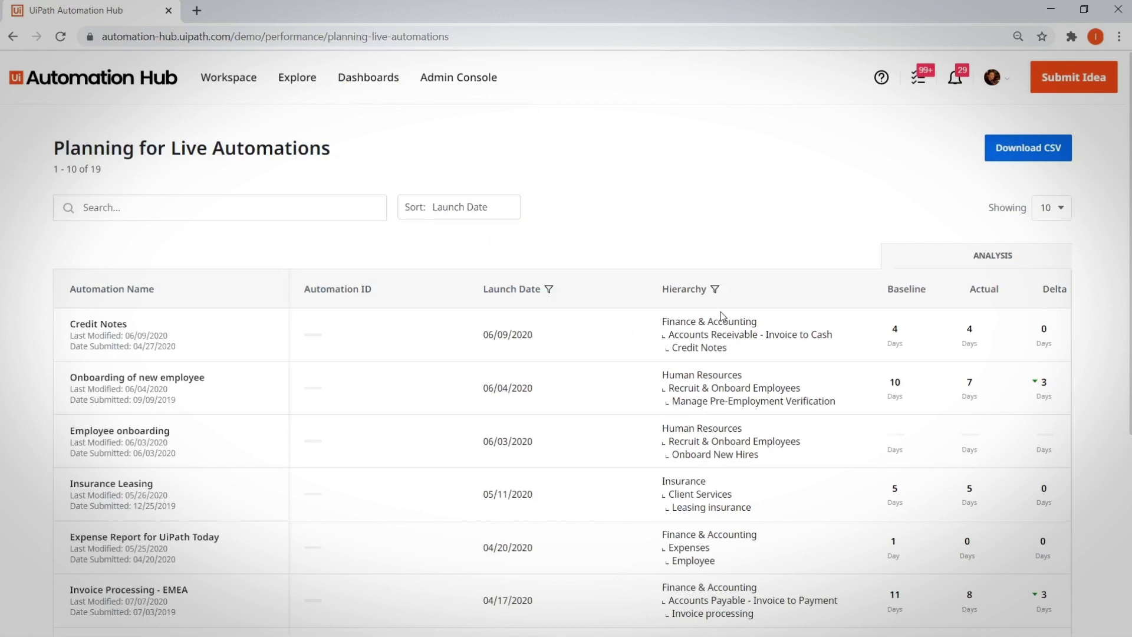
- Scroll the Planning for Live Automations table across to the Development and Testing day columns
scroll(720, 315, right, 5)
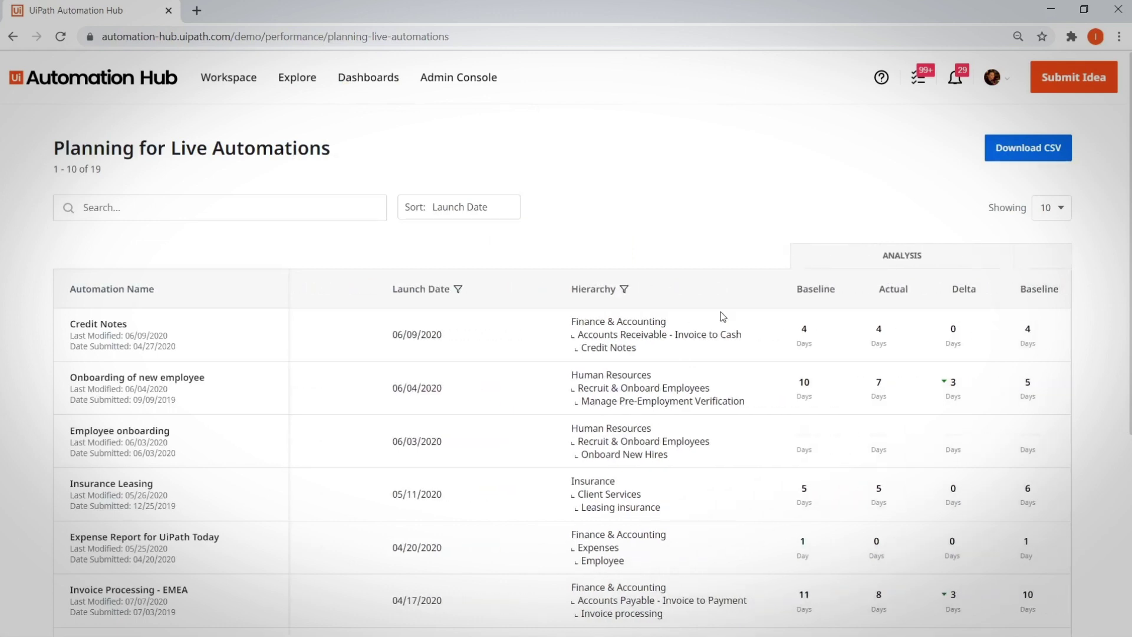
scroll(723, 317, right, 3)
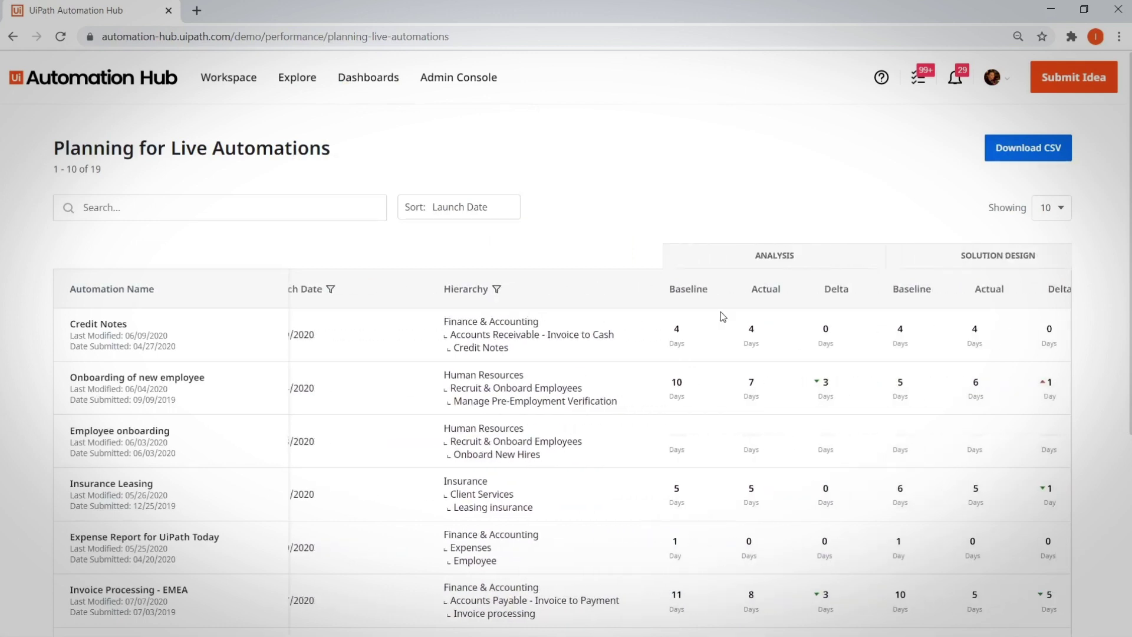
scroll(723, 317, right, 1)
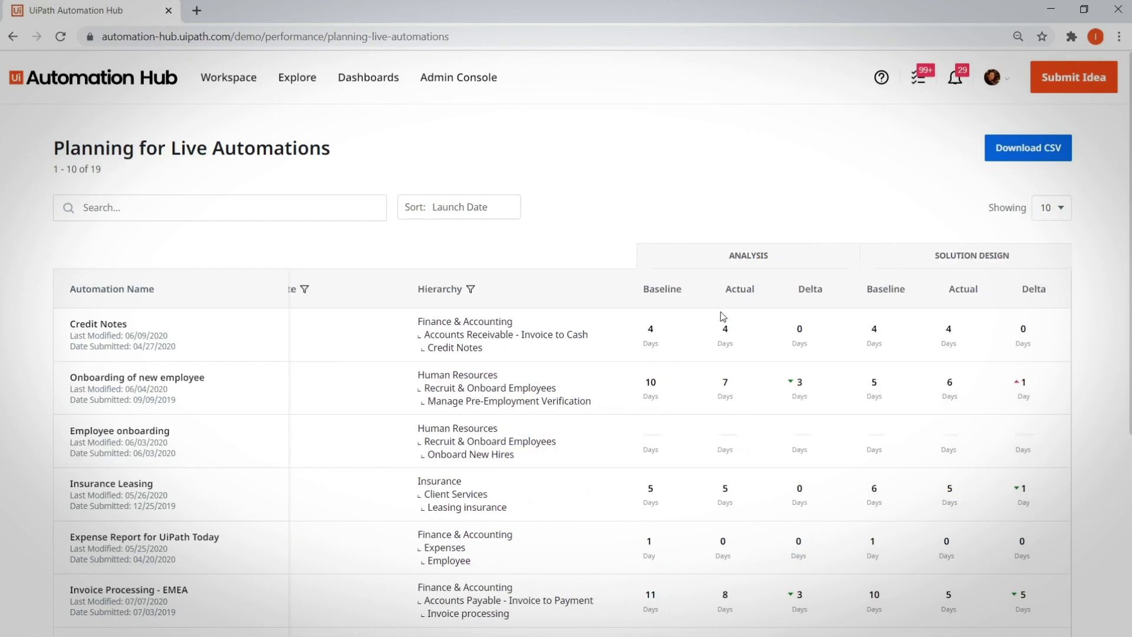
scroll(723, 317, right, 3)
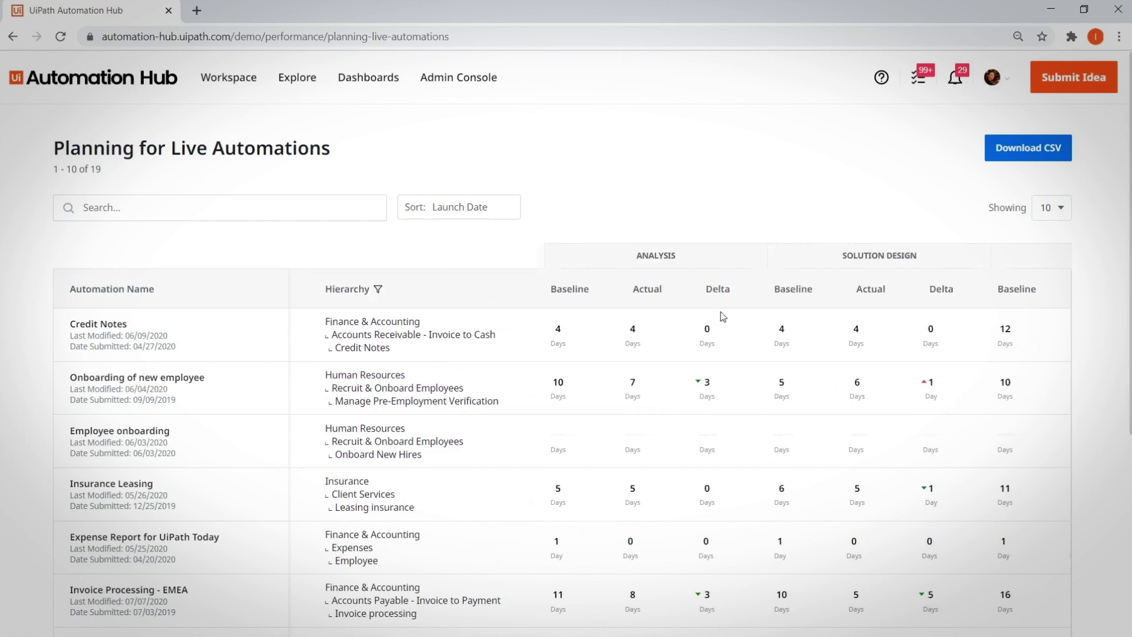
scroll(723, 317, right, 5)
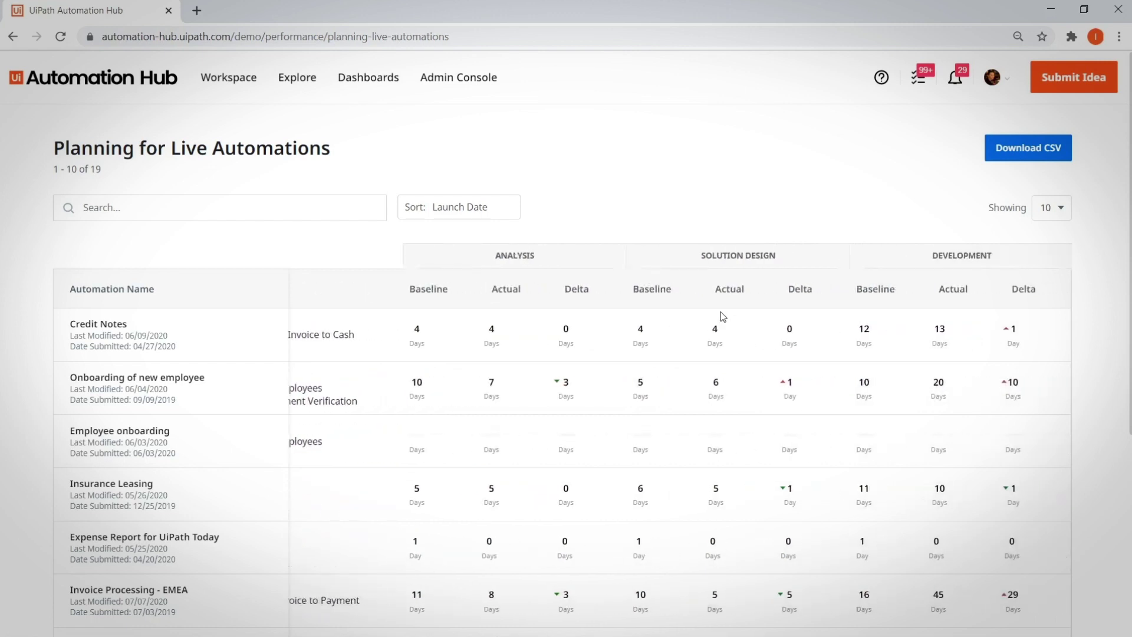
scroll(723, 317, right, 4)
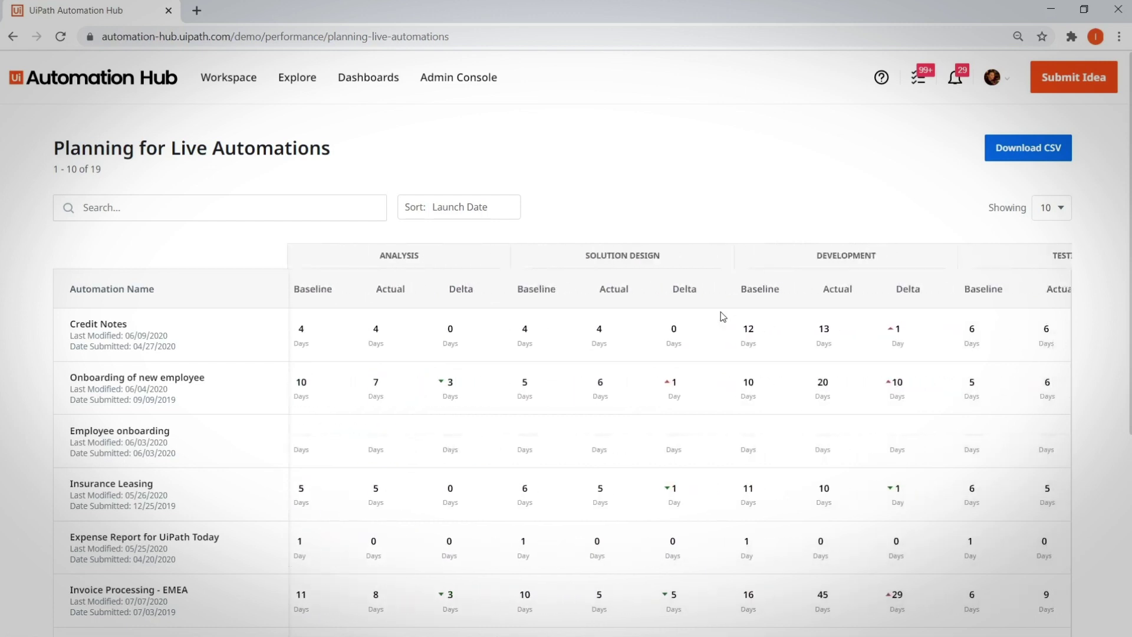
scroll(723, 317, right, 1)
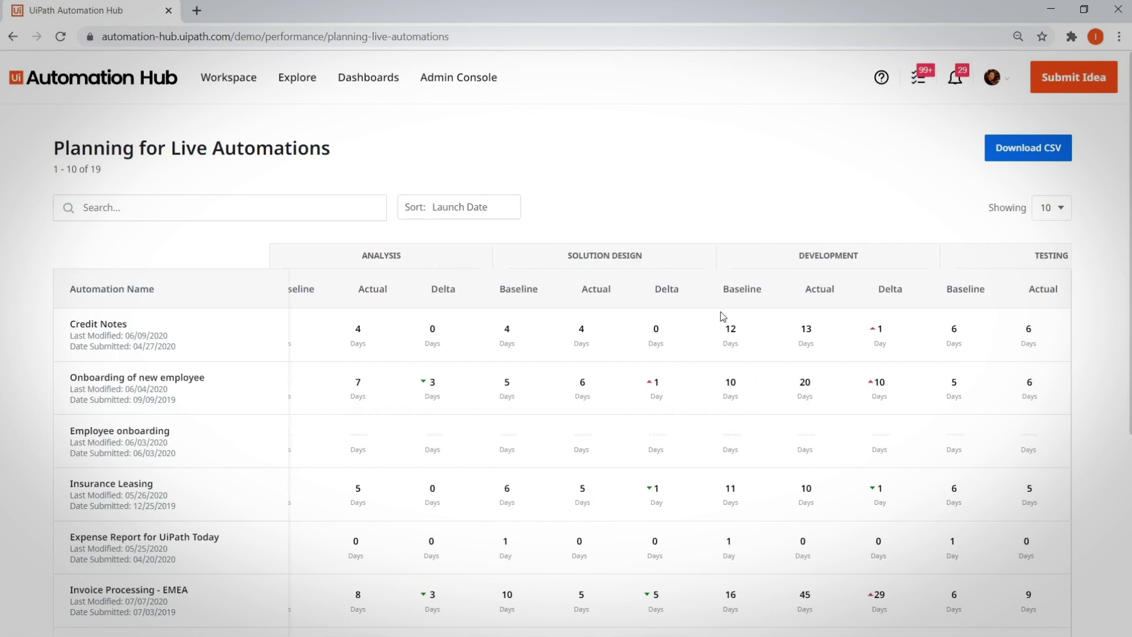
scroll(723, 316, right, 4)
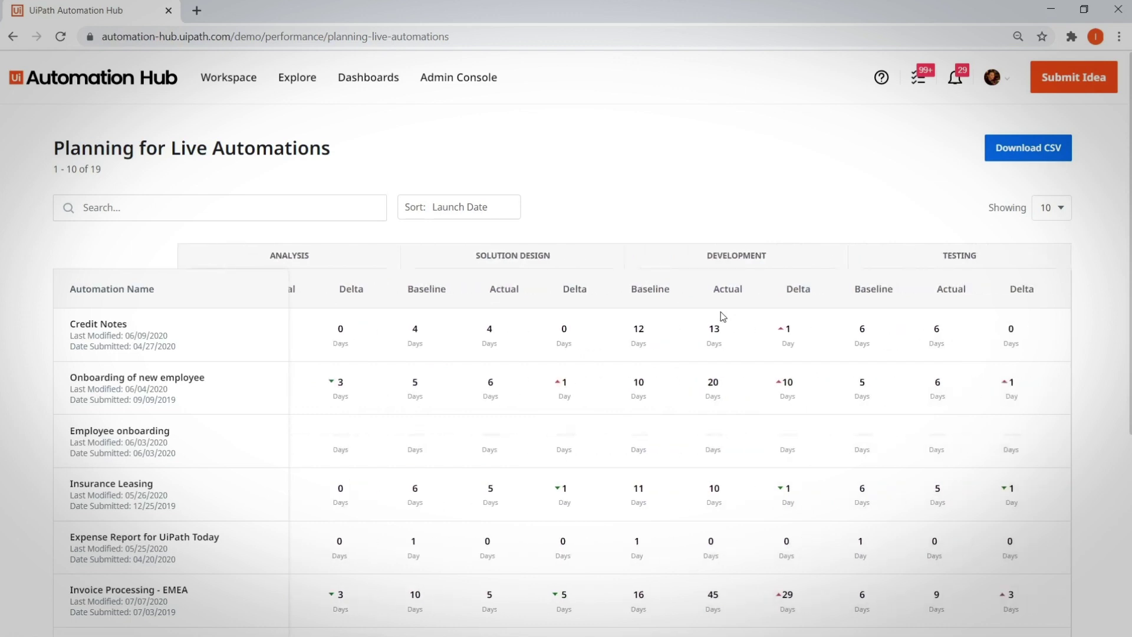
mouse_move(368, 78)
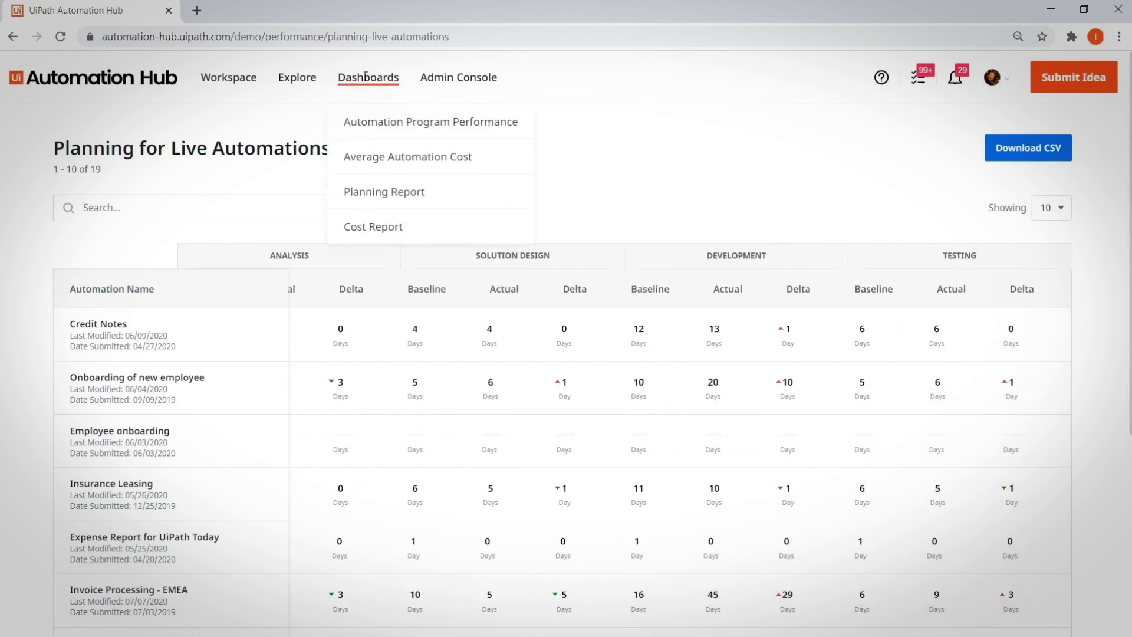
- Open the Costs for Live Automations report and scroll across to its Total Year 1 and Total Year 2 columns
click(372, 236)
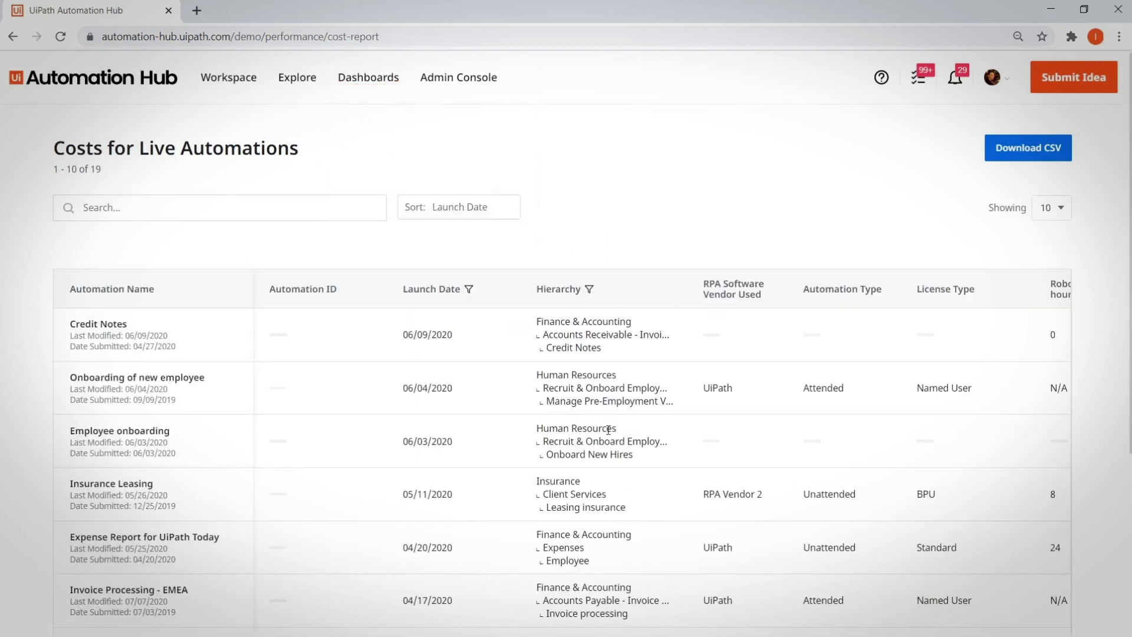
scroll(609, 430, right, 5)
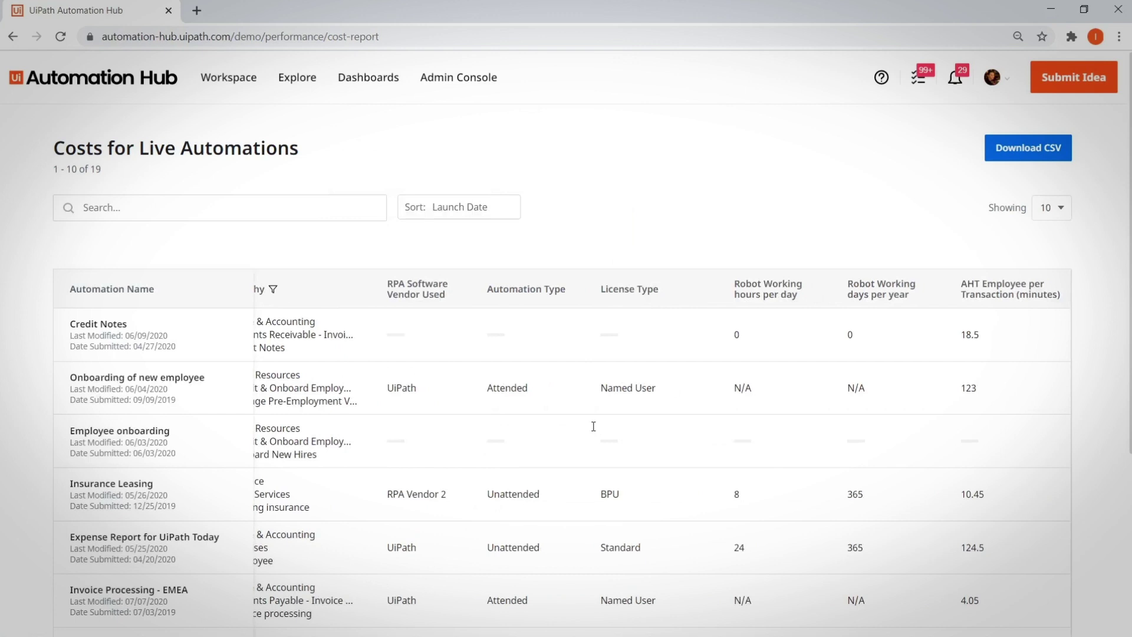
scroll(581, 431, right, 5)
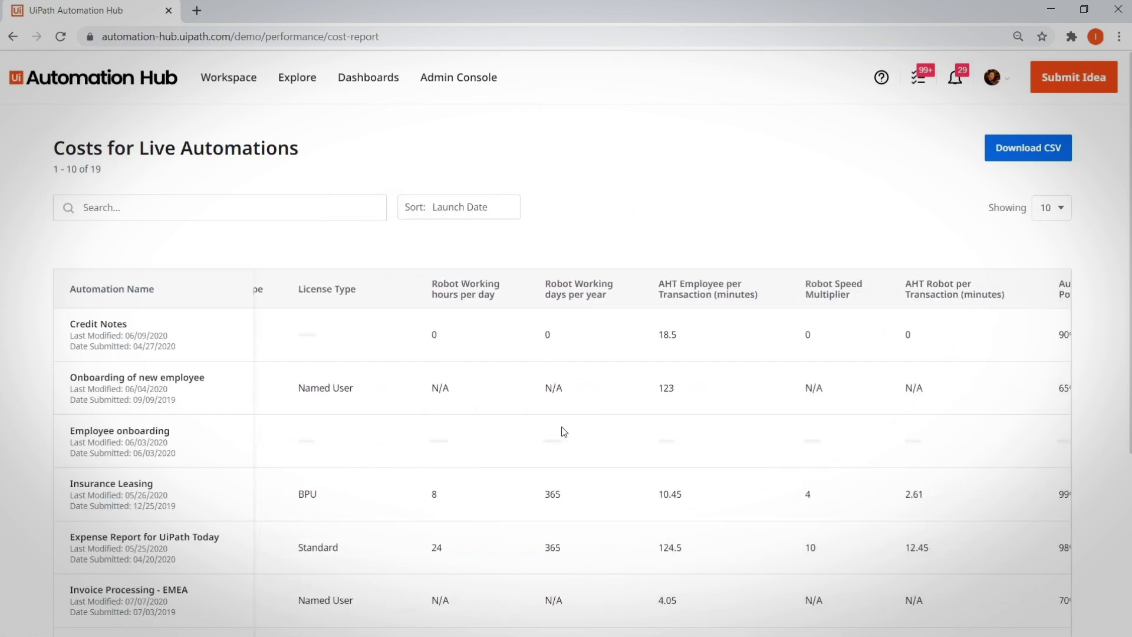
scroll(564, 432, right, 5)
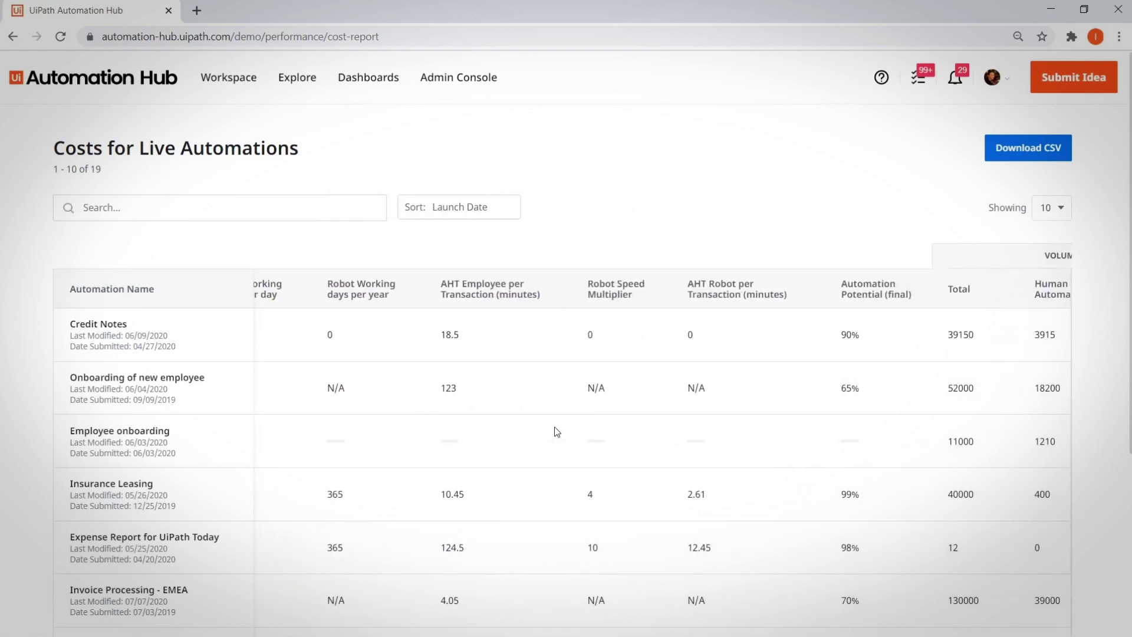
scroll(557, 431, right, 5)
scroll(551, 431, right, 5)
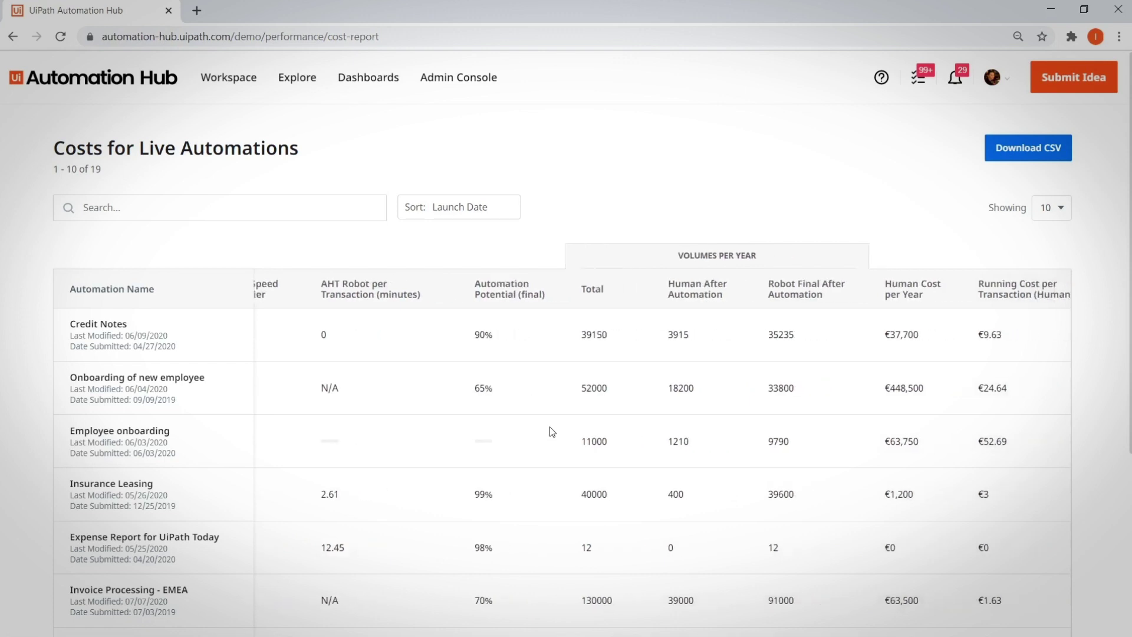
scroll(550, 426, right, 5)
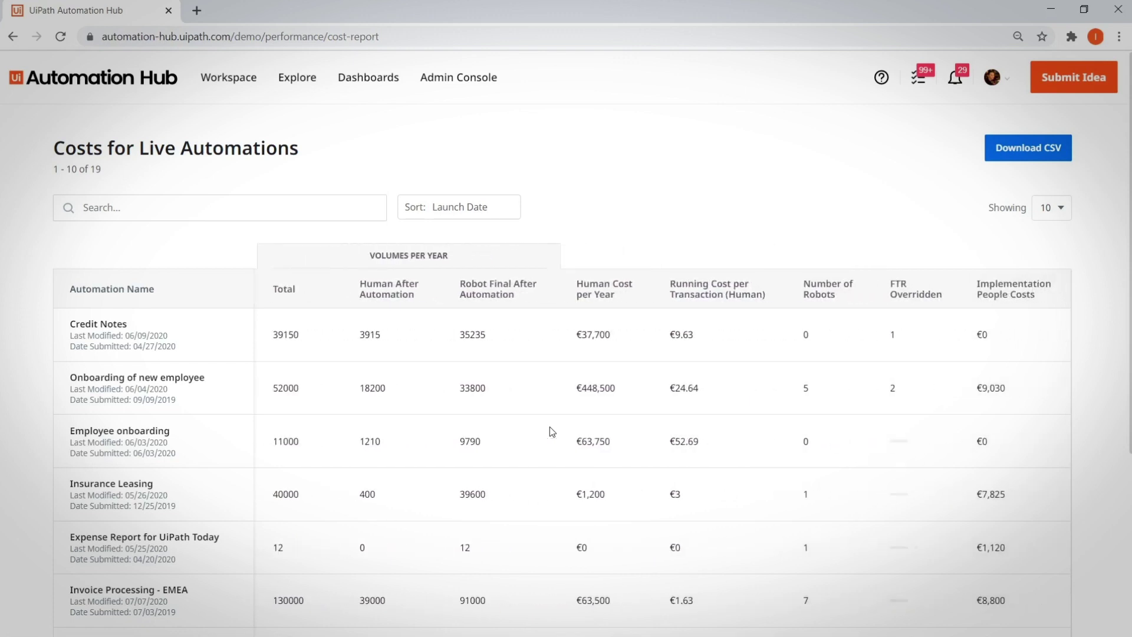
scroll(549, 427, right, 5)
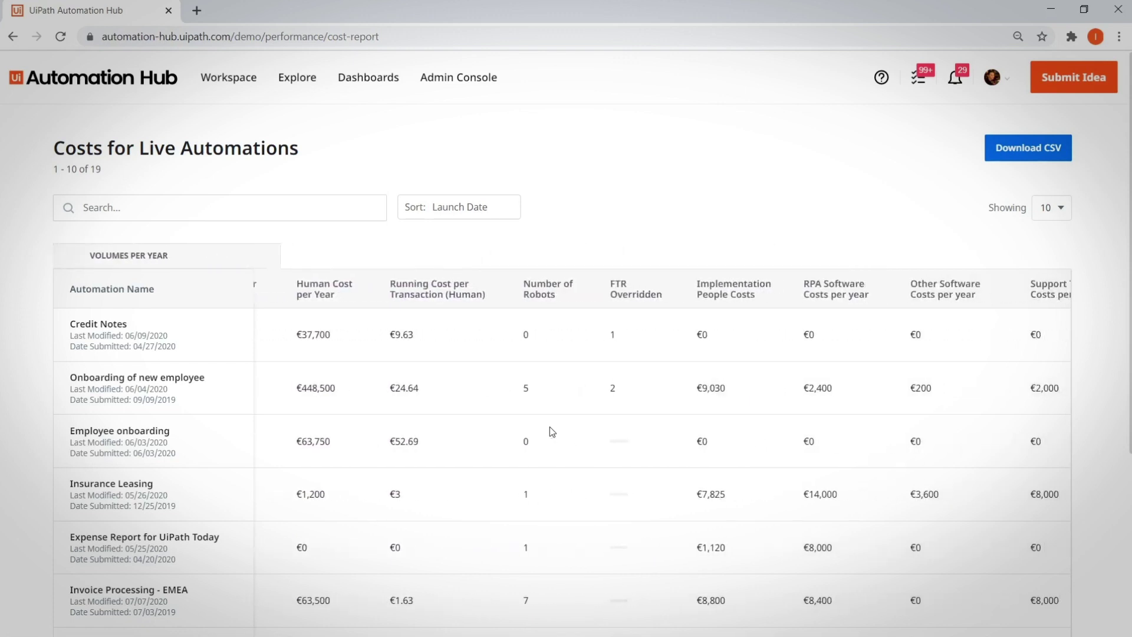
scroll(550, 431, right, 5)
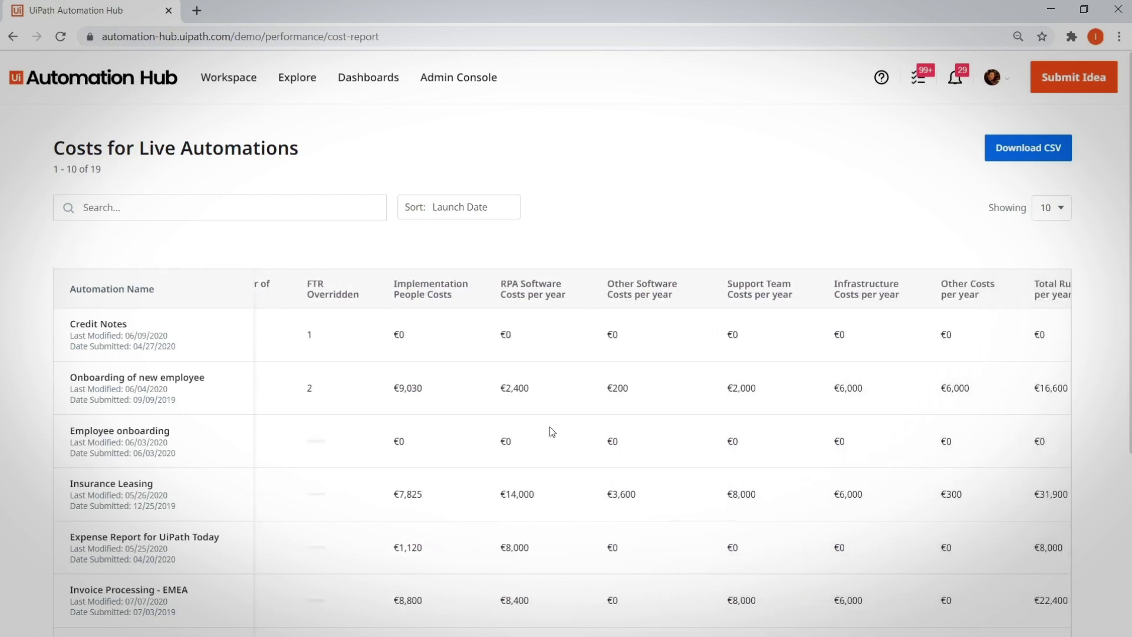
scroll(539, 436, right, 2)
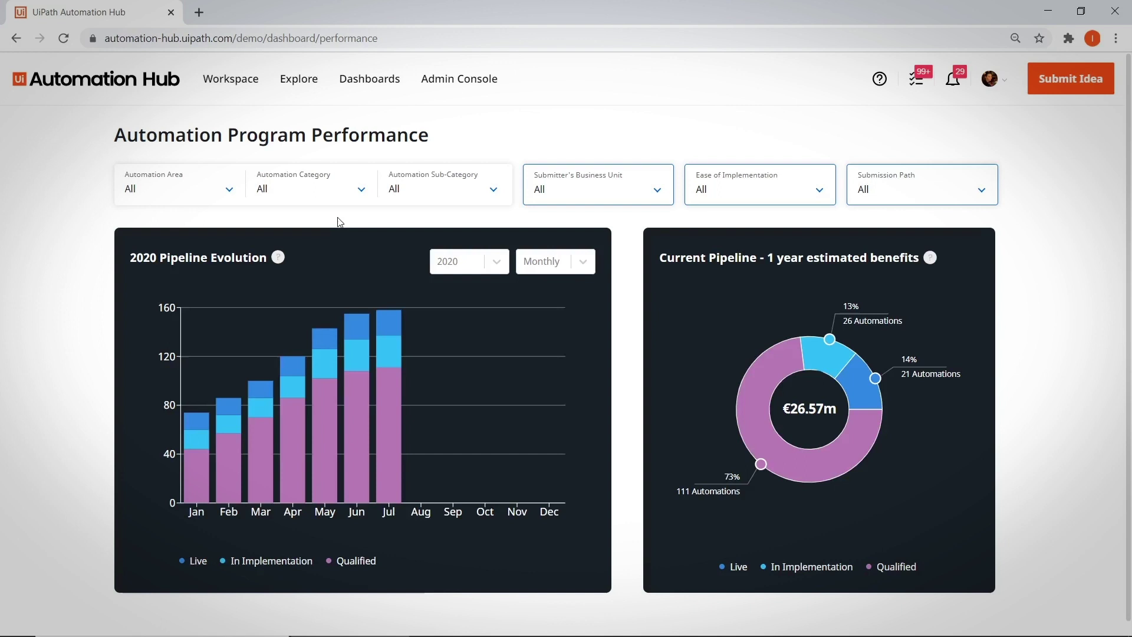
- Read the chart tooltips: €26.57m pipeline split into 111 Qualified, 26 In Implementation, 21 Live
mouse_move(442, 387)
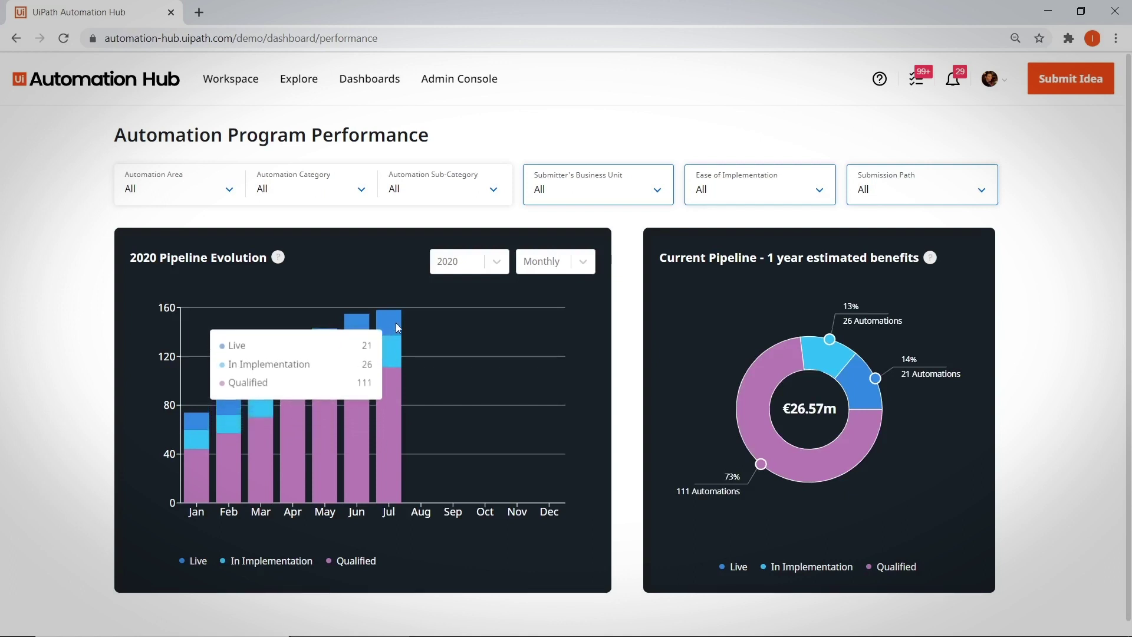
mouse_move(195, 492)
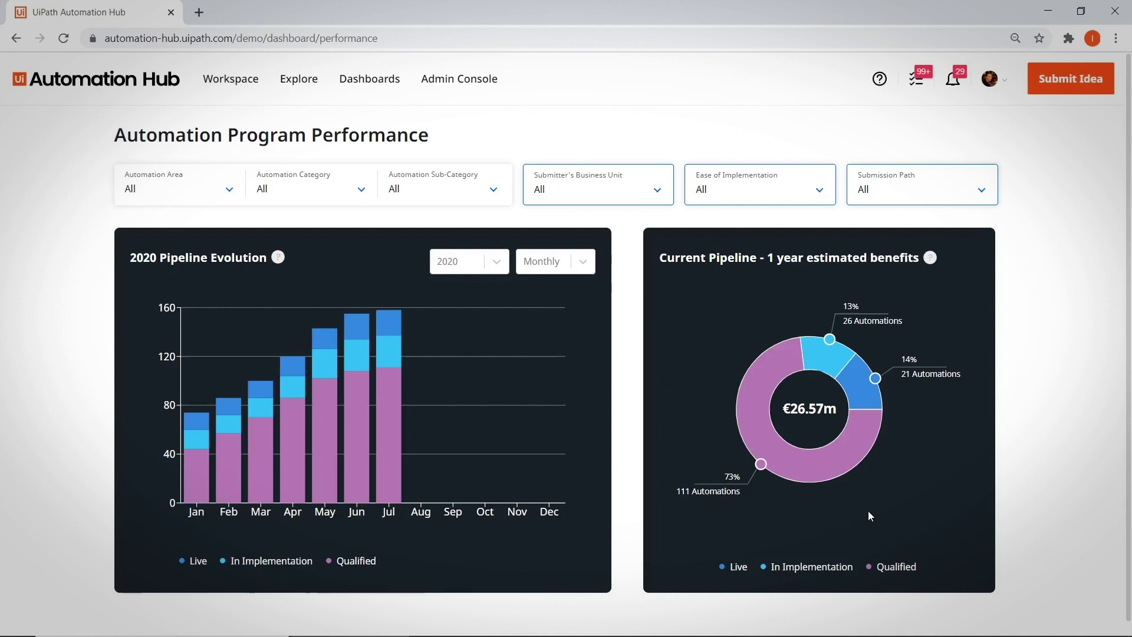
mouse_move(761, 444)
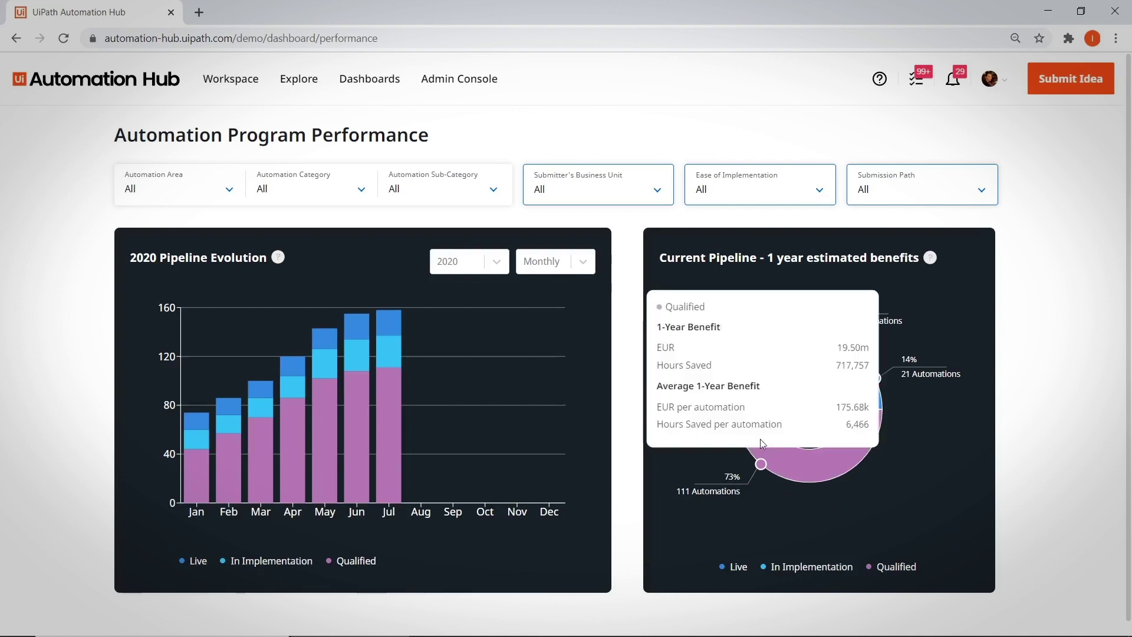
mouse_move(818, 356)
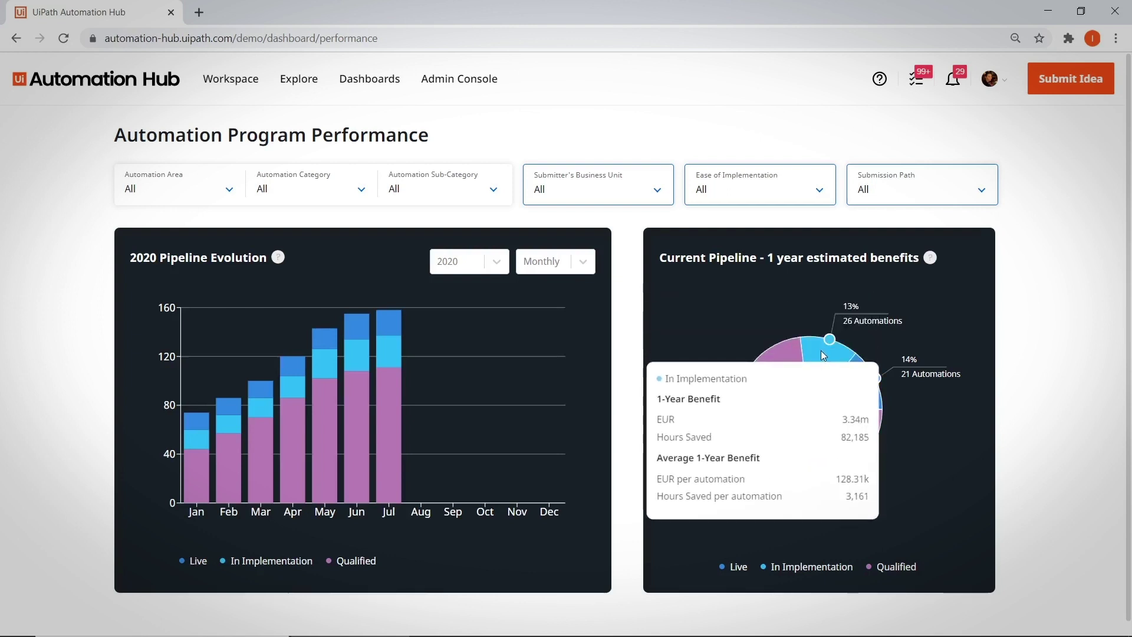
mouse_move(871, 386)
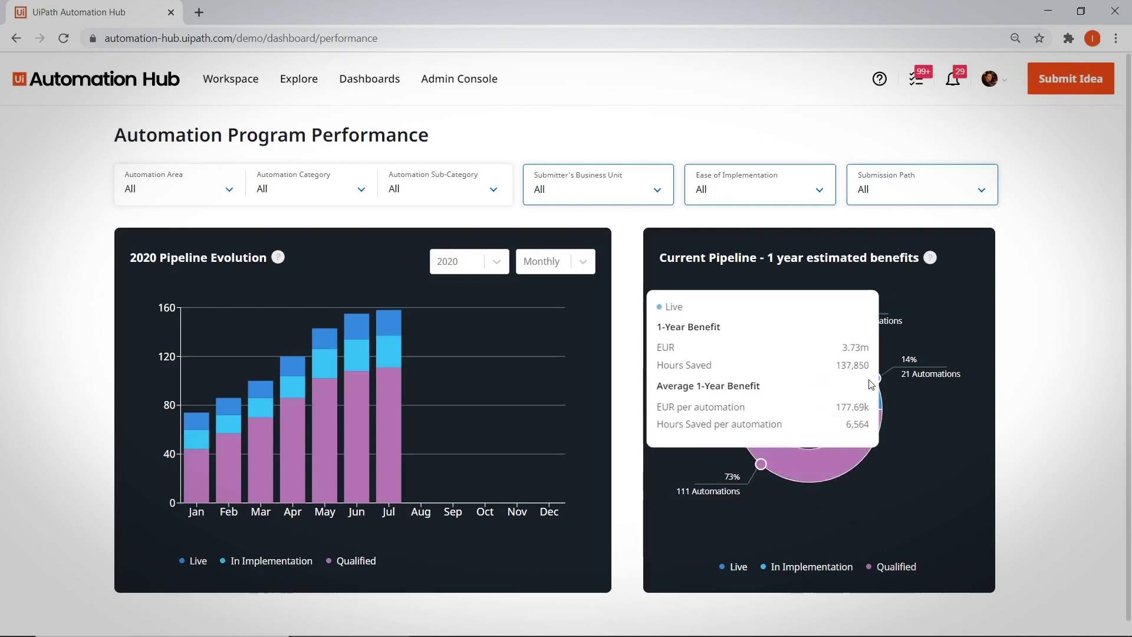
- Filter the dashboard to the Human Resources area and Employee-driven submission path, showing €3.11m benefits
click(228, 190)
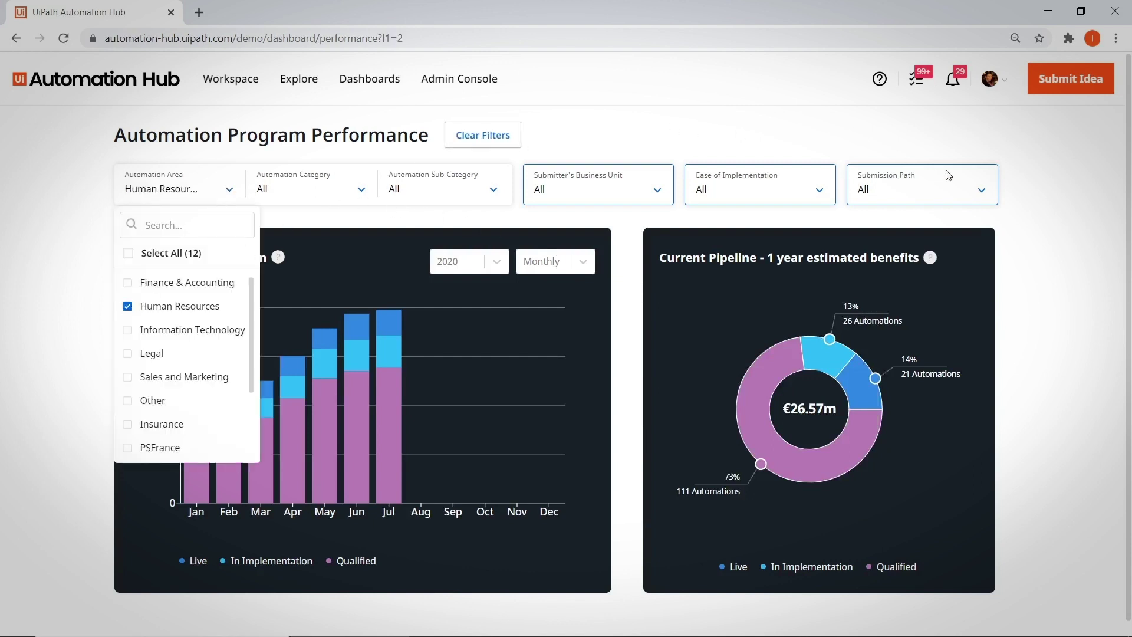
click(1045, 219)
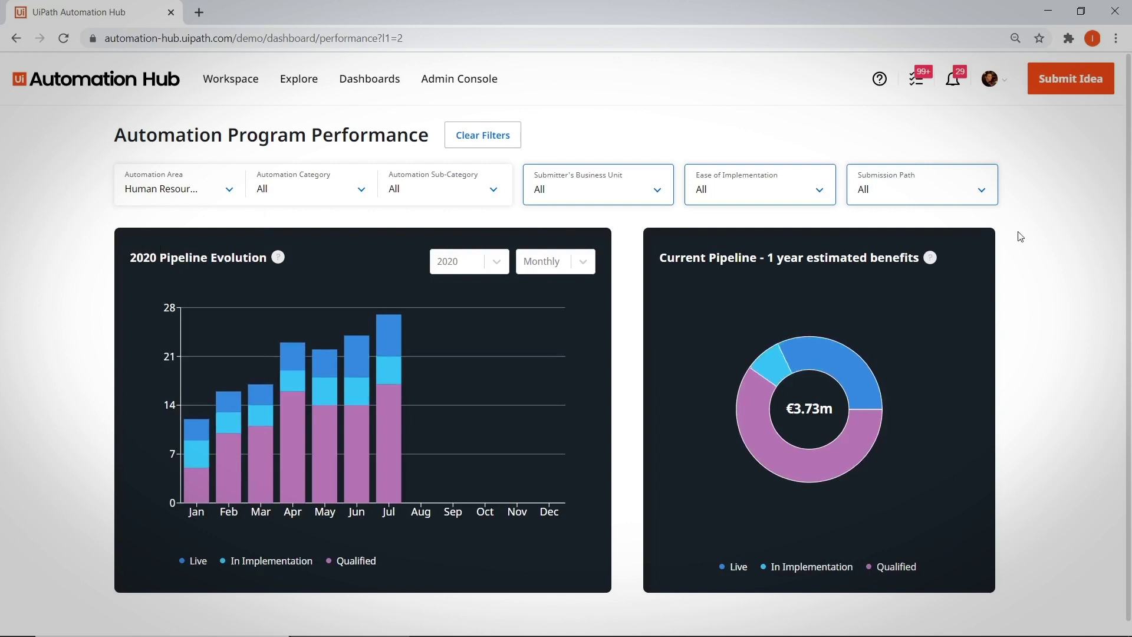
click(898, 203)
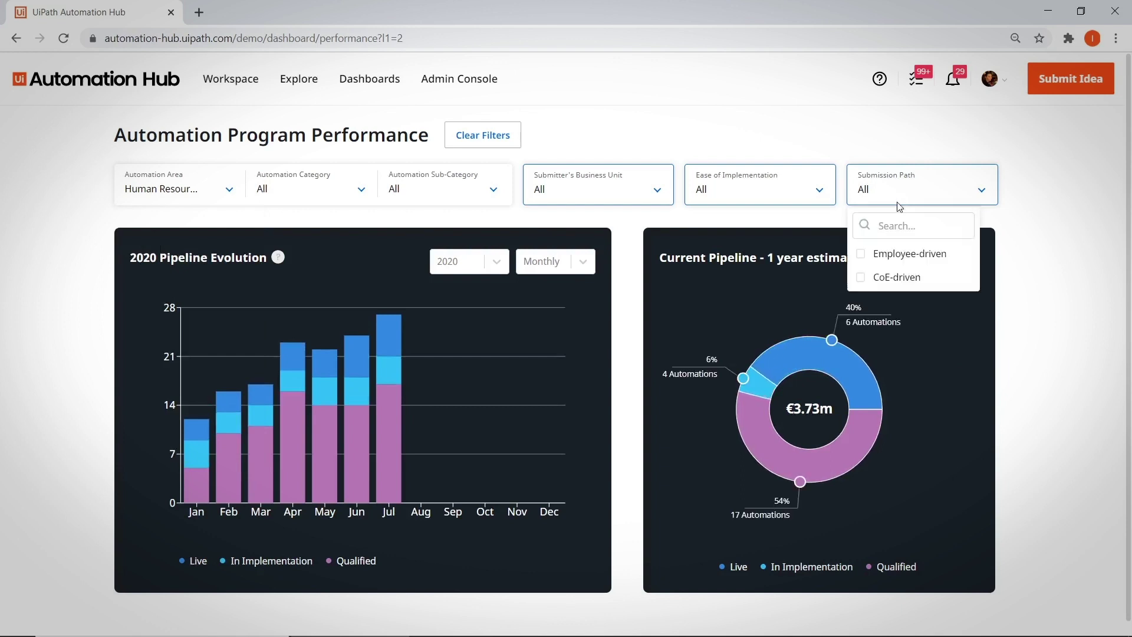
click(877, 255)
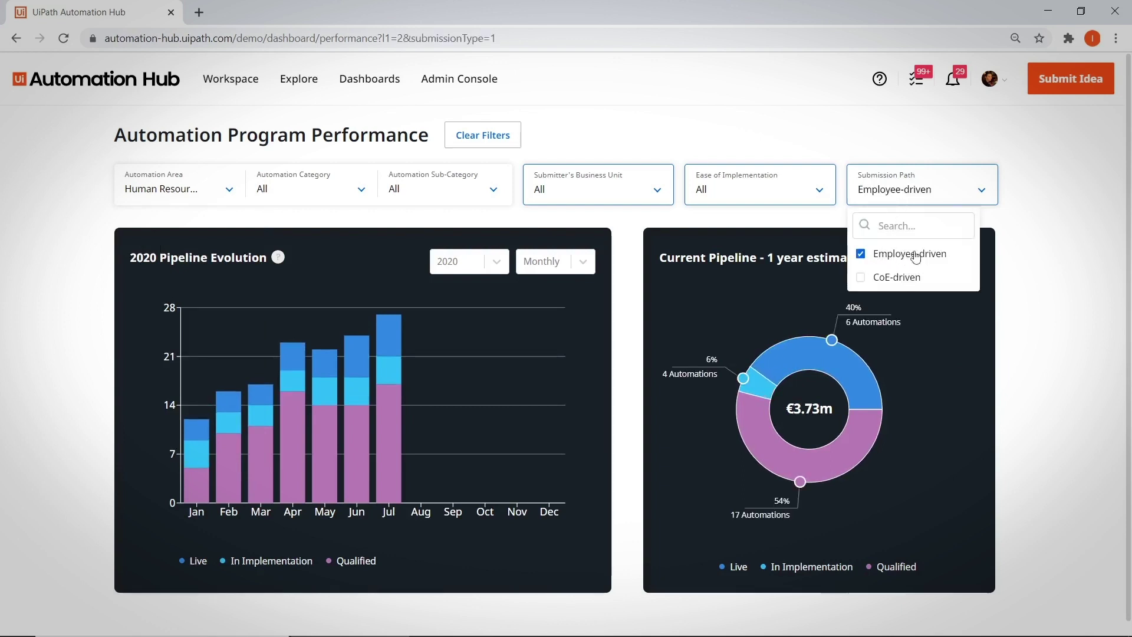
click(1018, 263)
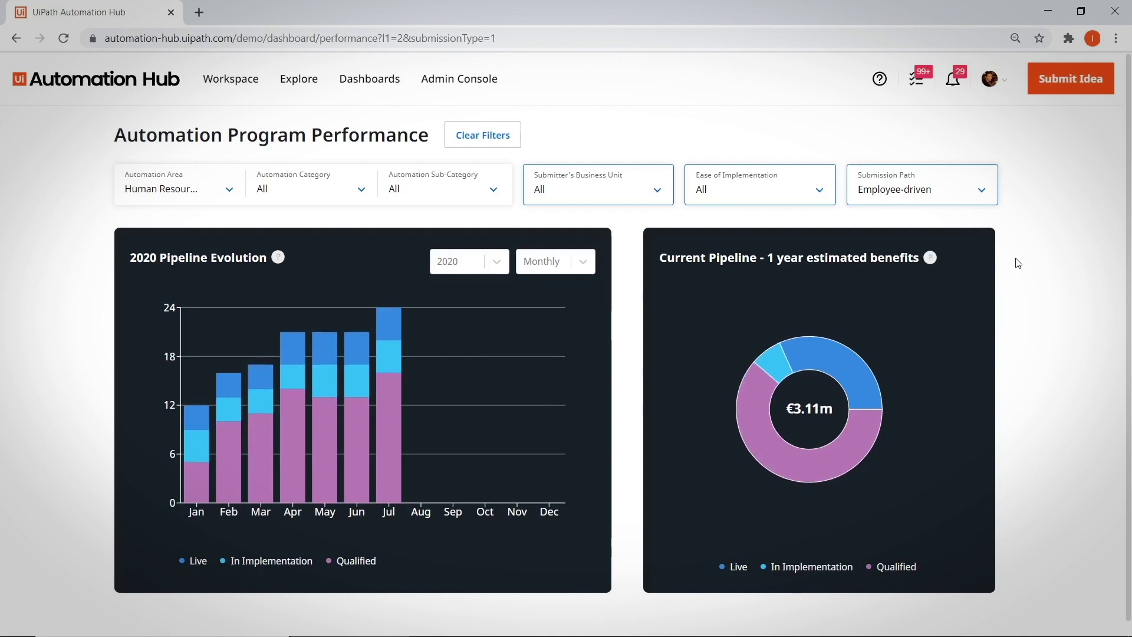